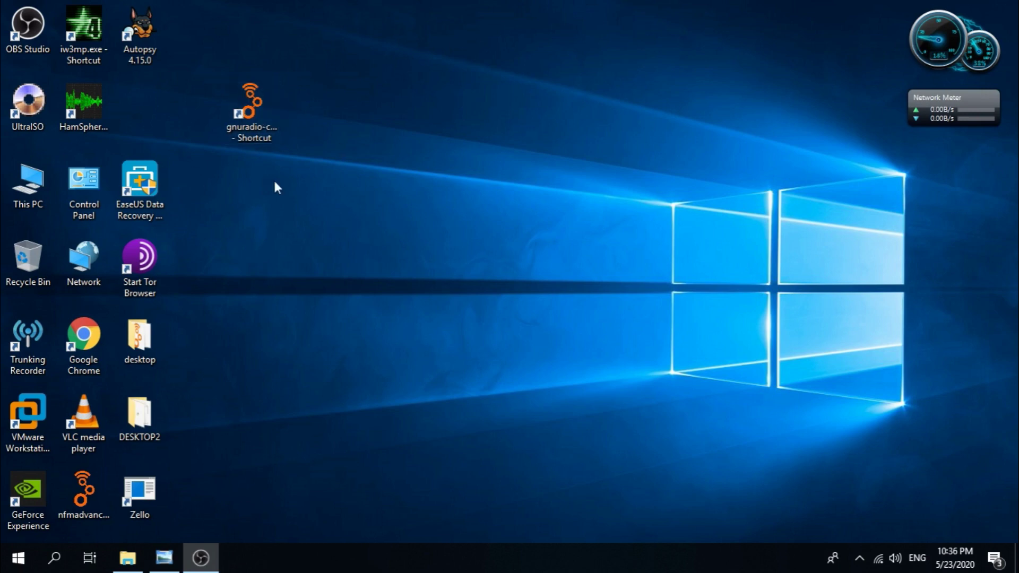
Launch GNU Radio Companion from its desktop shortcut and maximize its window
double_click(256, 113)
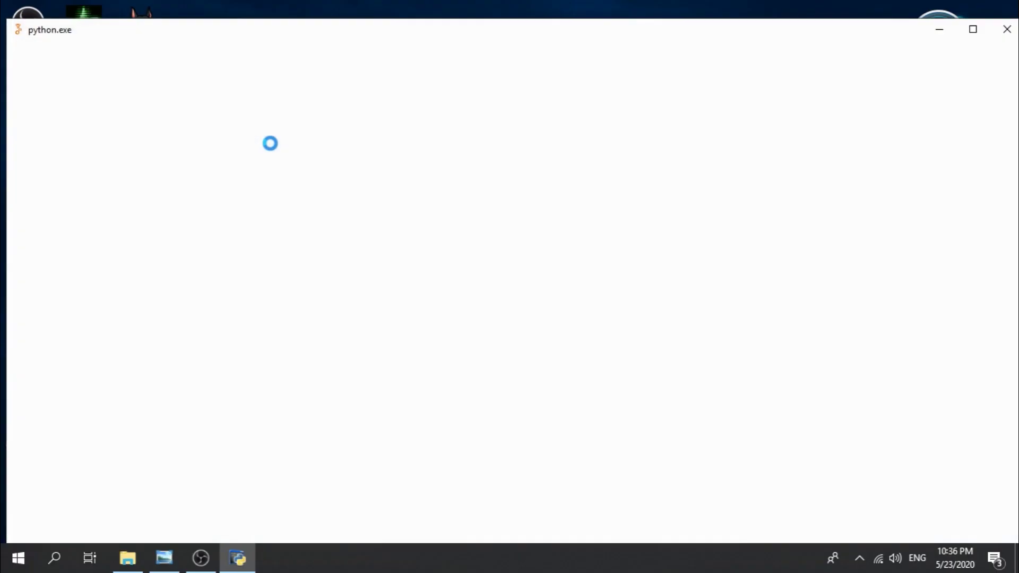
click(972, 29)
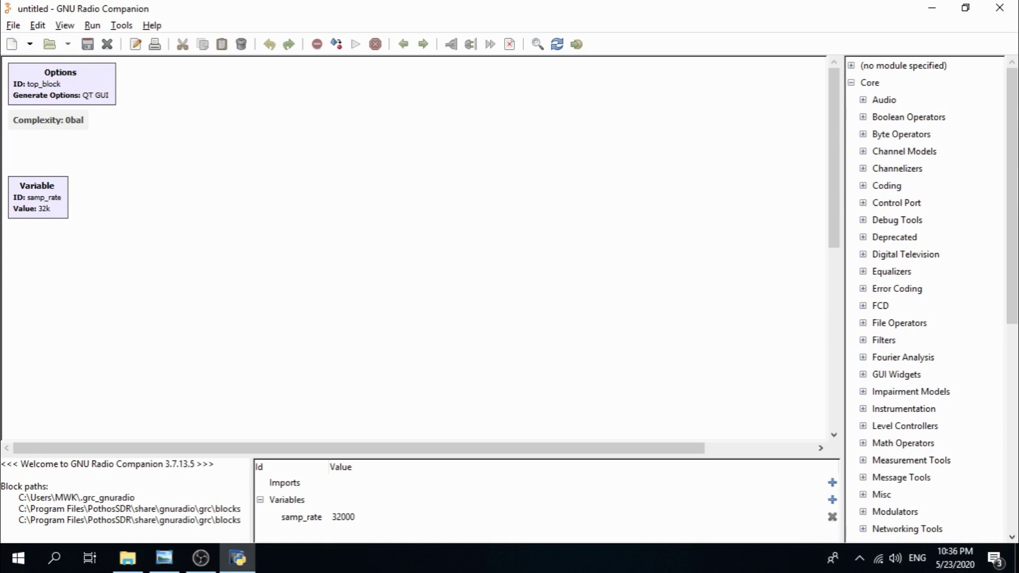
key(alt+Tab)
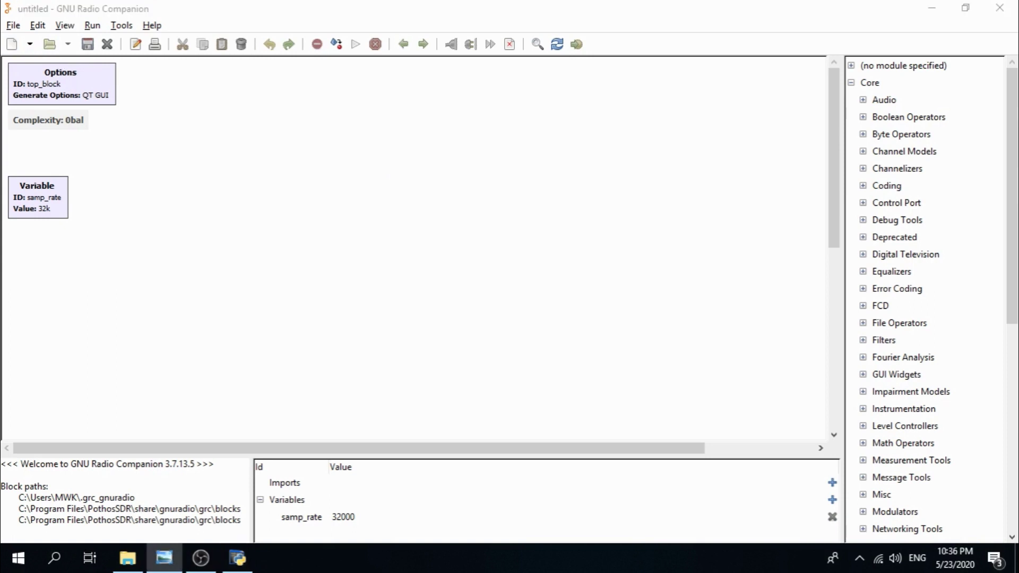
Create a new WX GUI flowgraph and close the default untitled QT GUI flowgraph
click(13, 25)
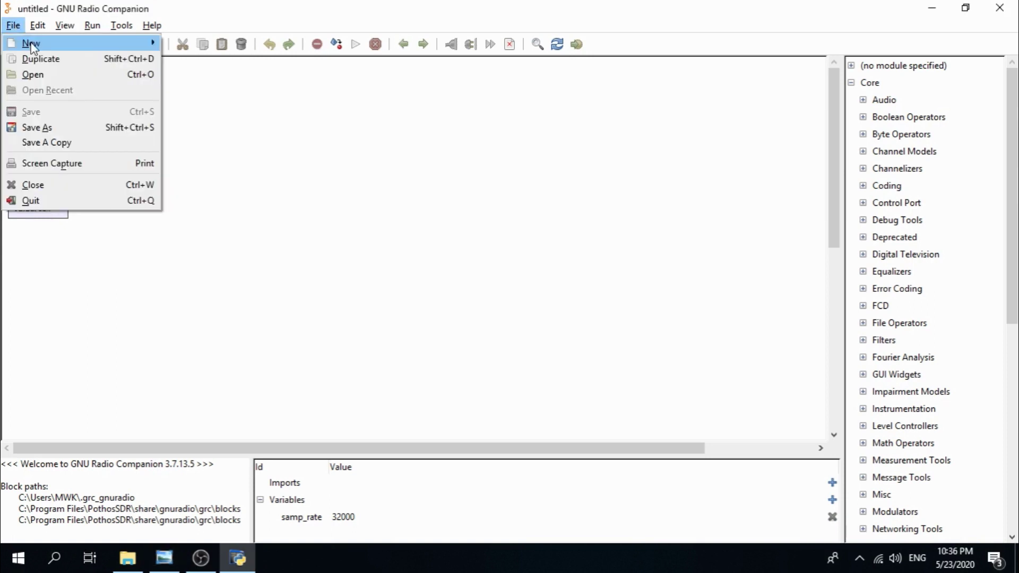
mouse_move(88, 51)
click(218, 58)
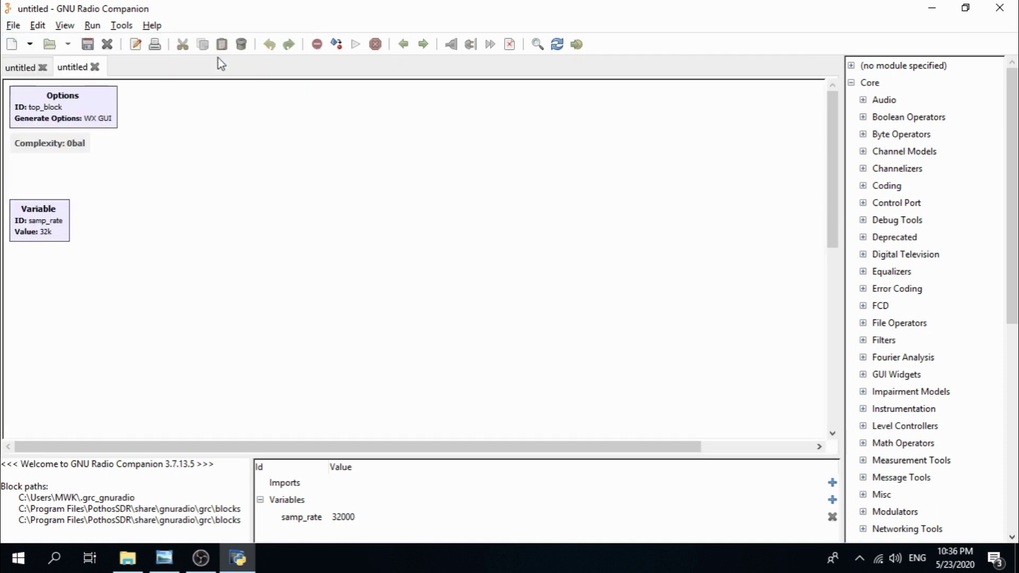
click(42, 68)
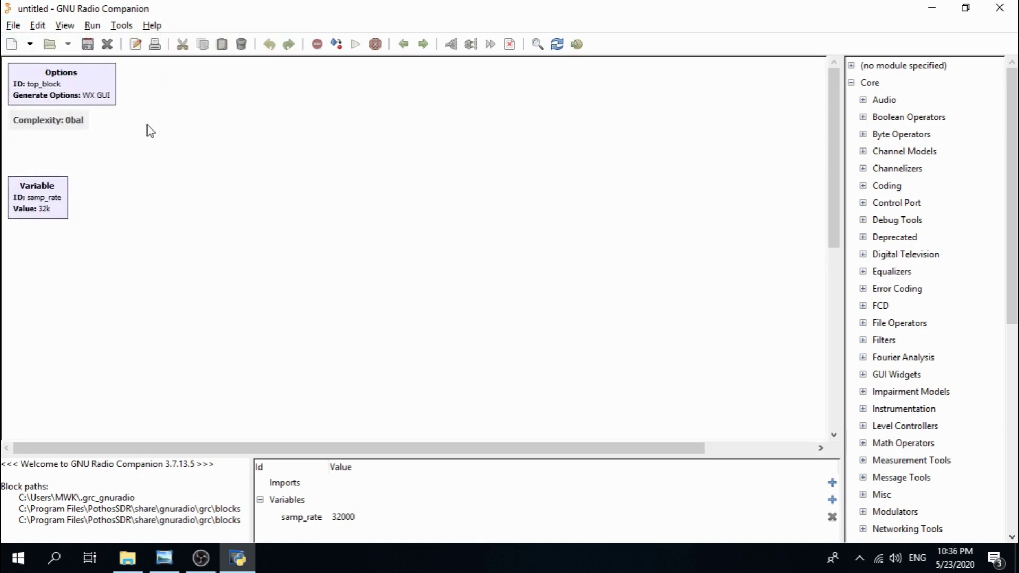
Open the Options block's properties and replace its ID with Spectrum_analyzer
double_click(68, 83)
drag(480, 104, 391, 85)
double_click(413, 130)
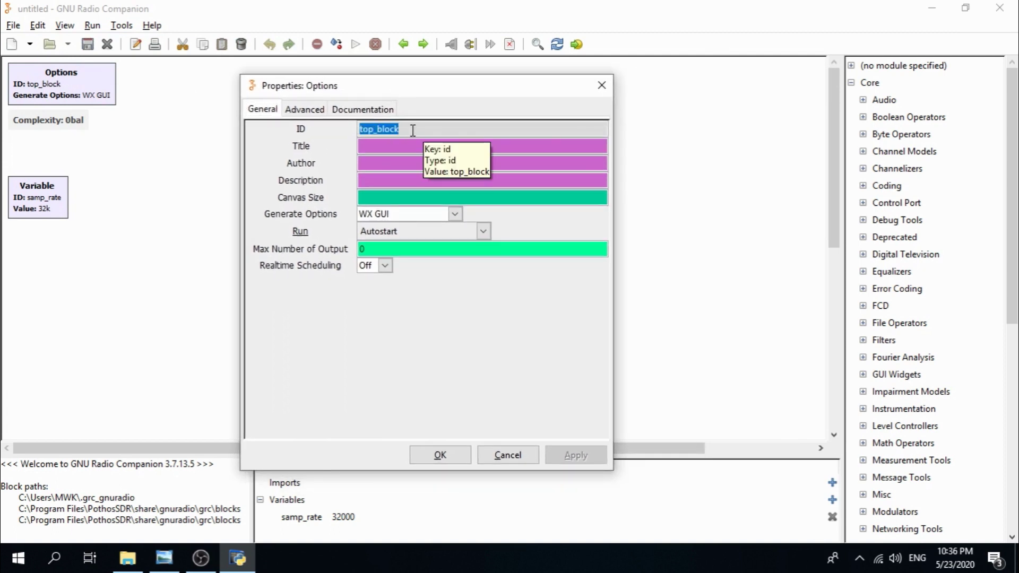
text(s)
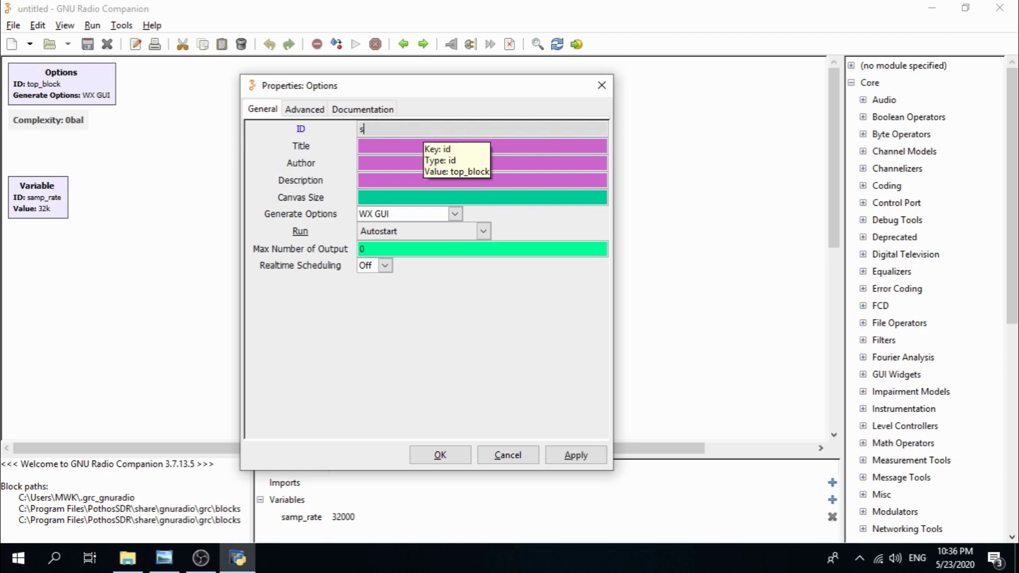
key(BackSpace)
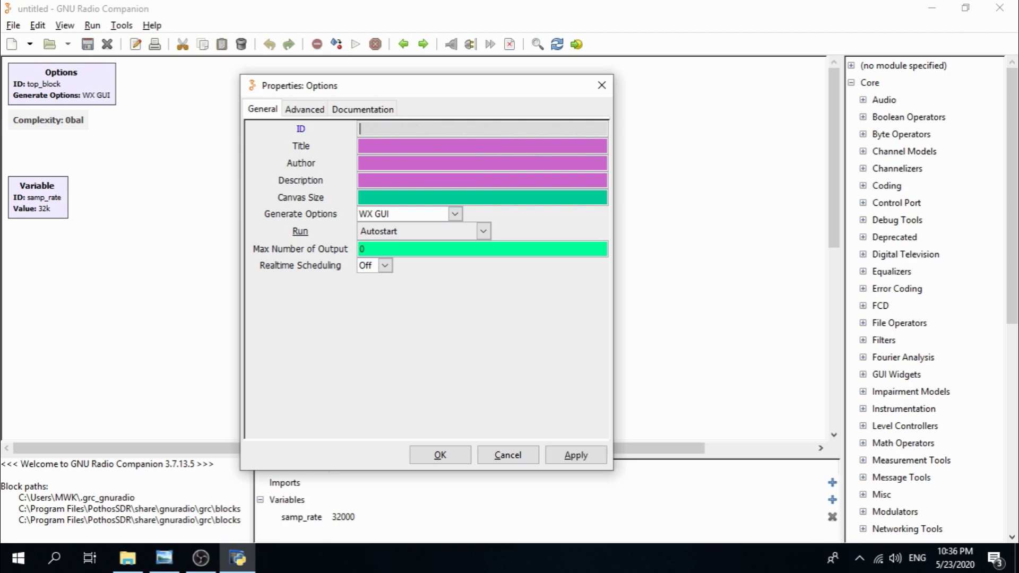
text(Spectrum)
key(BackSpace)
text(_analyzer)
Set the Options block's title to "Spectrum Analyzer MWK" and extend its ID to Spectrum_analyzer_mwk
click(392, 148)
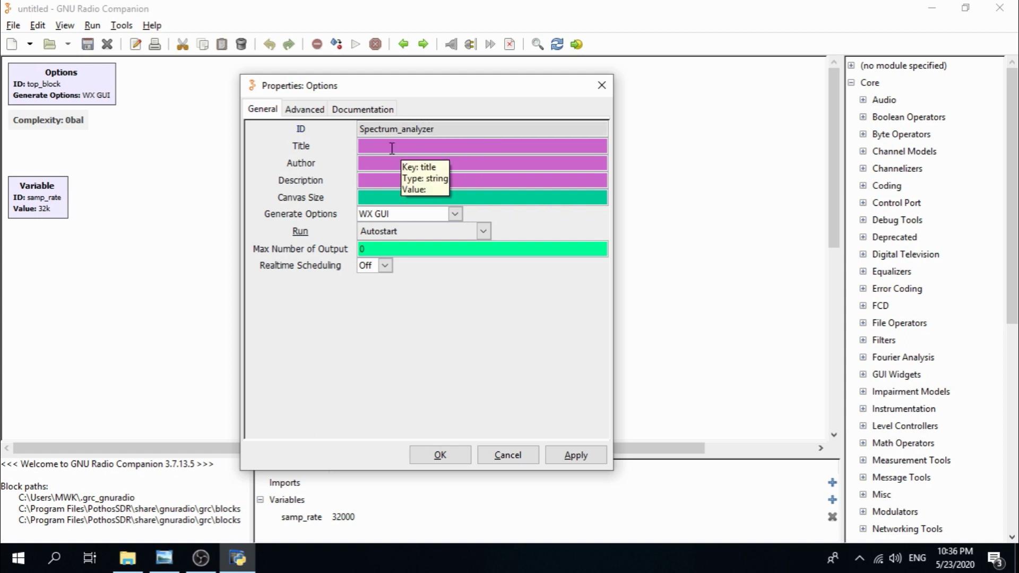
text(Spectrum)
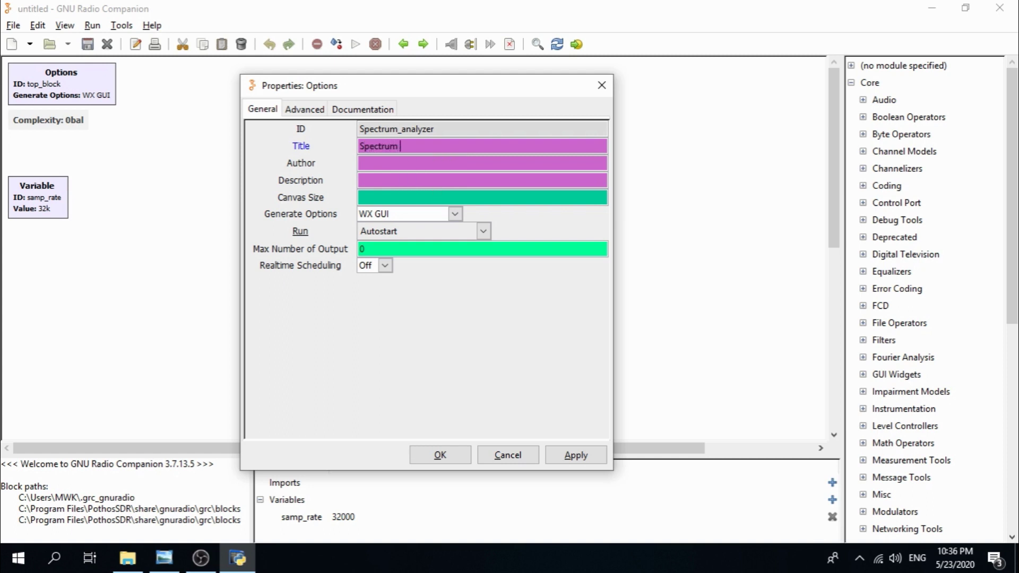
text( Analyzer)
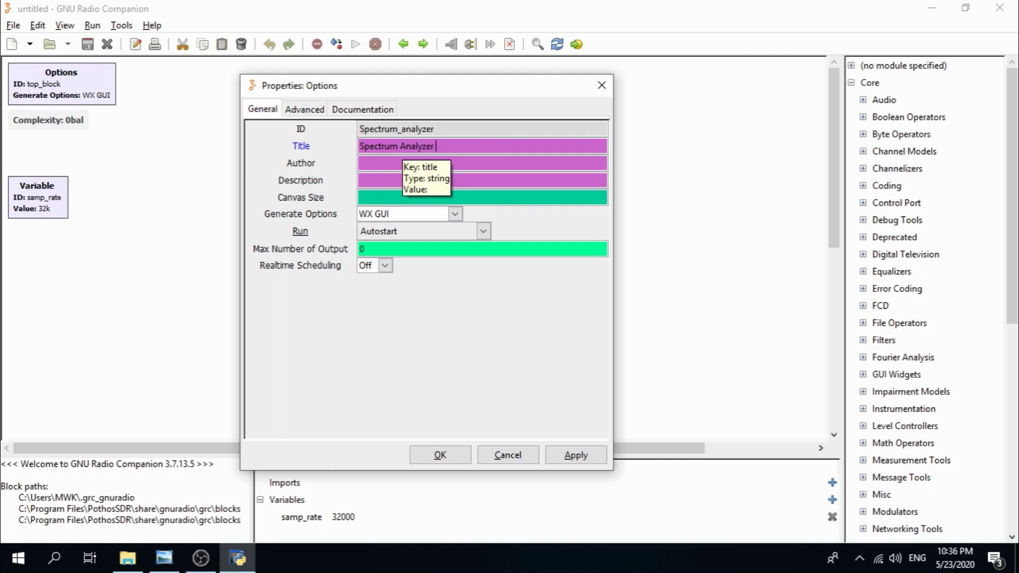
text( MWK)
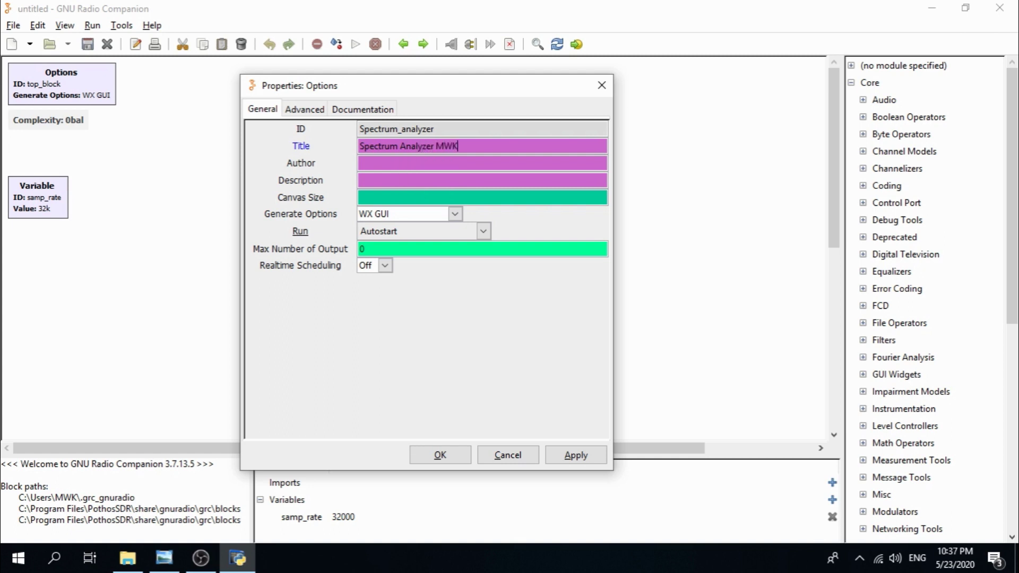
click(433, 130)
text(_)
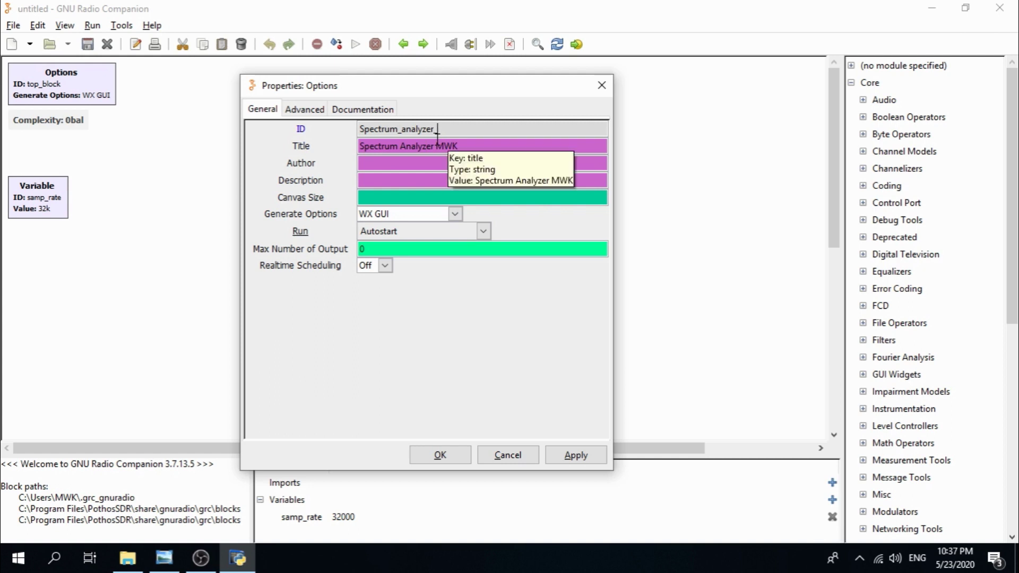
text(mwk)
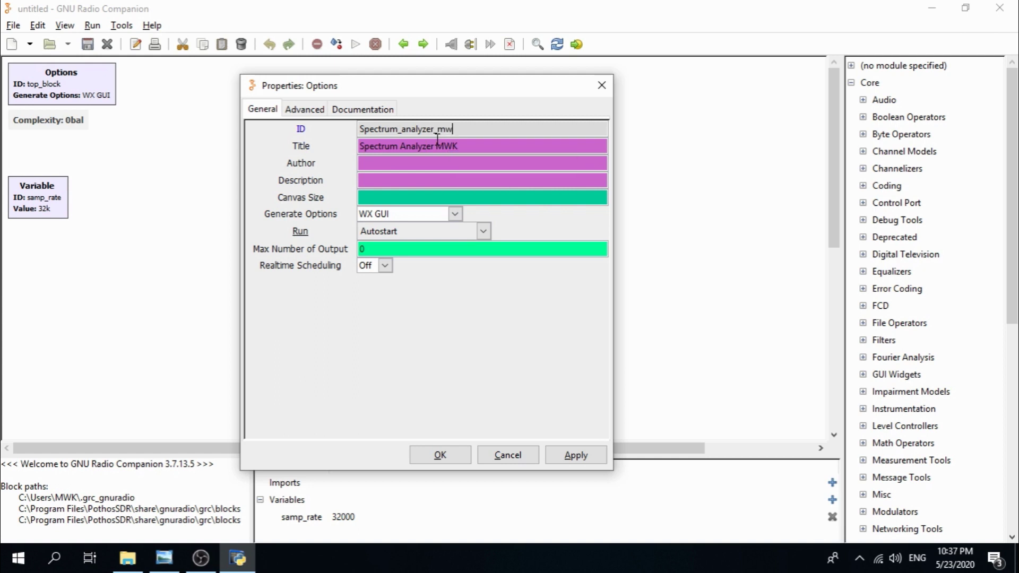
Fill in the author's initials and the description "spec. analyzer" for the Options block, and apply the properties
click(404, 162)
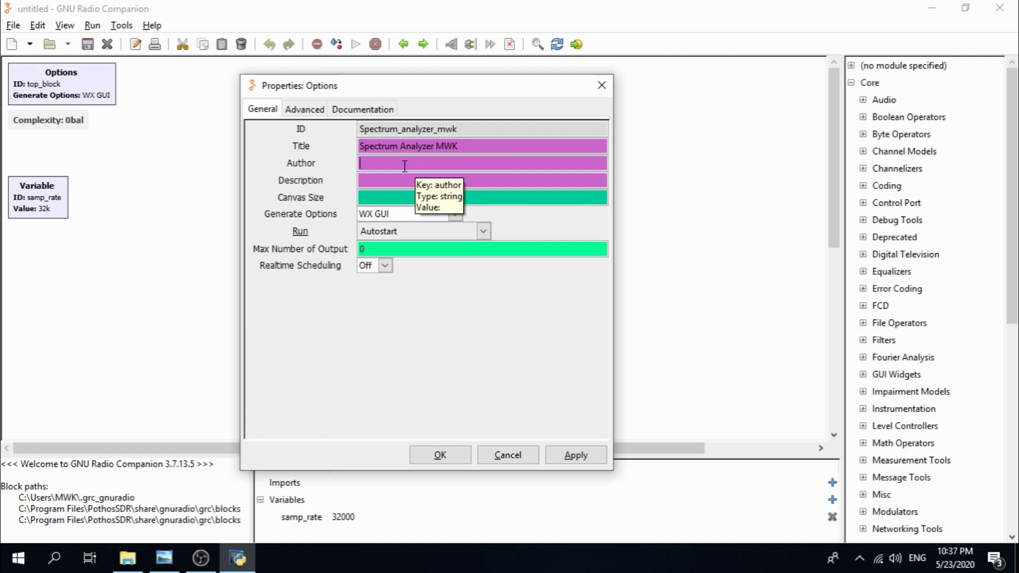
text(mwk)
click(393, 179)
text(spec)
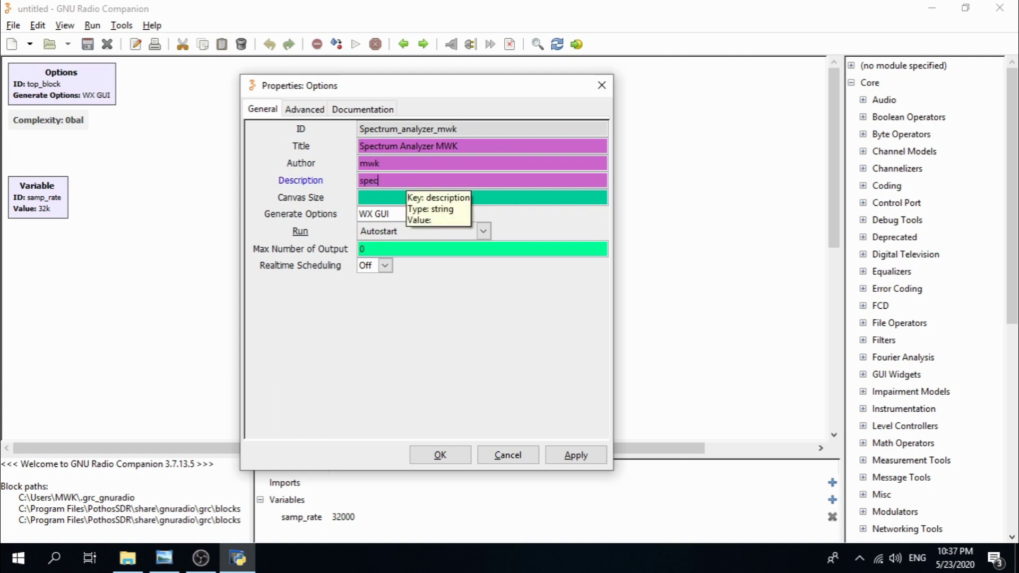
text(. analyzer)
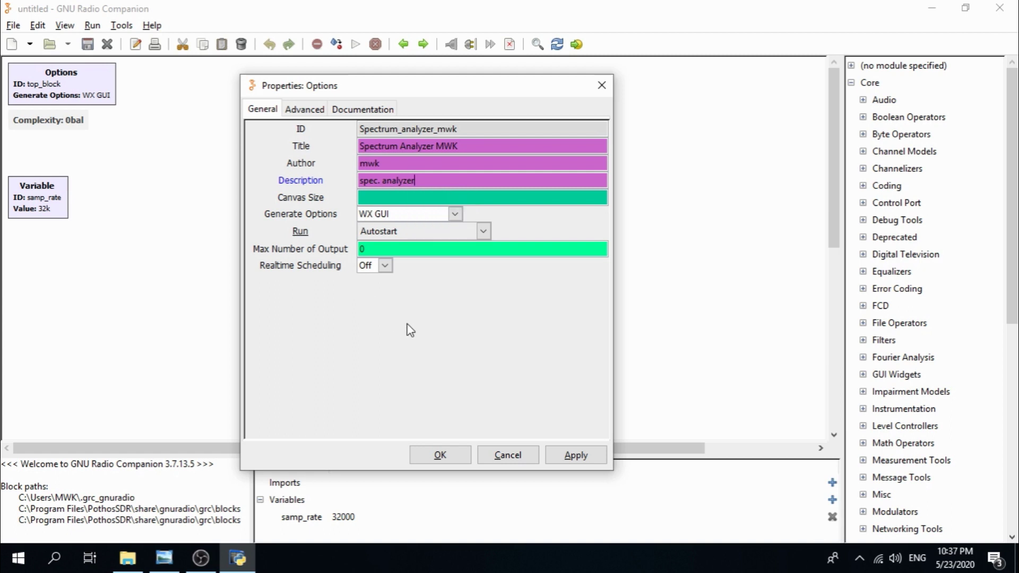
click(440, 455)
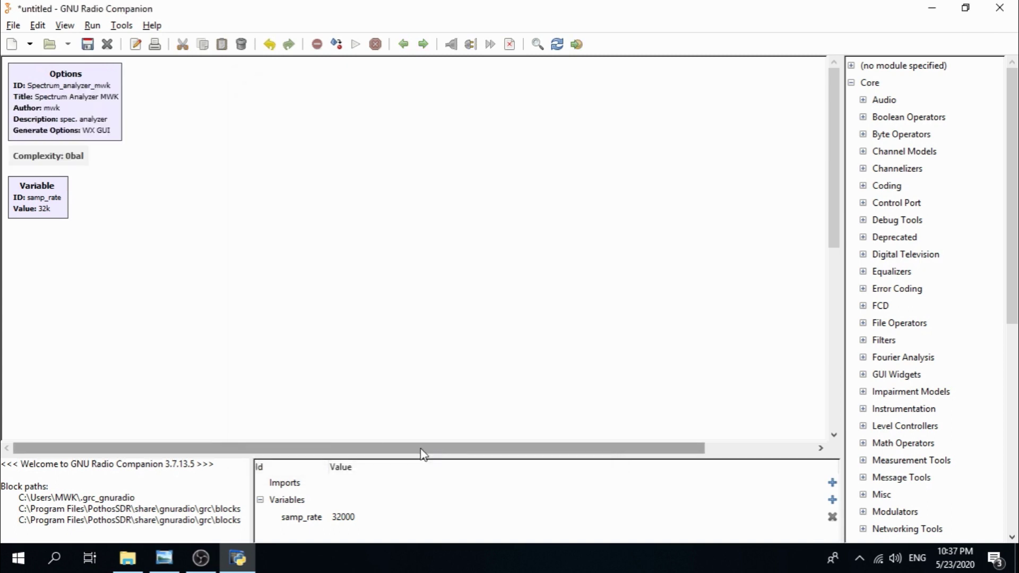
Search the block library for wx
key(alt+Tab)
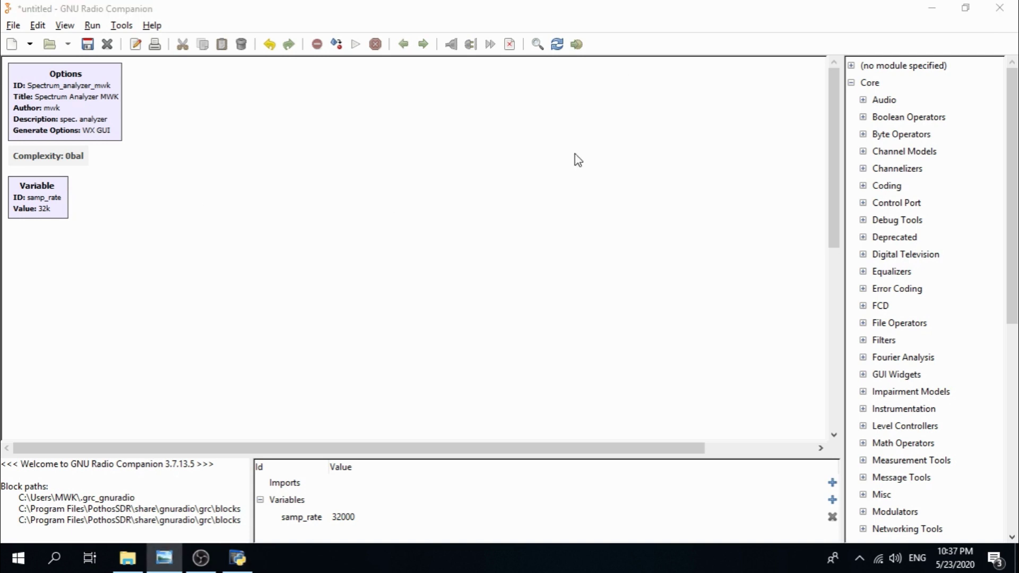
click(537, 44)
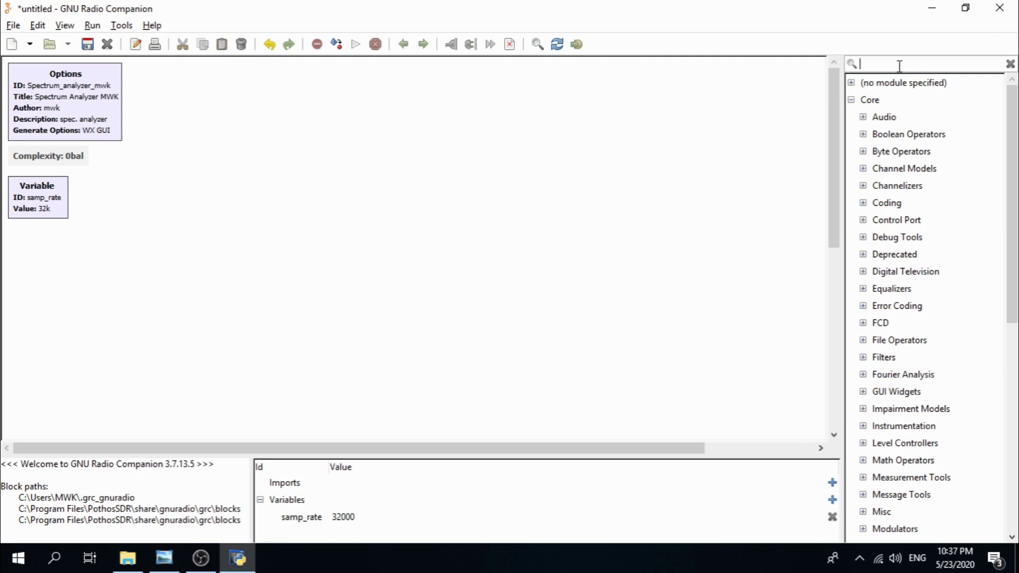
text(wx)
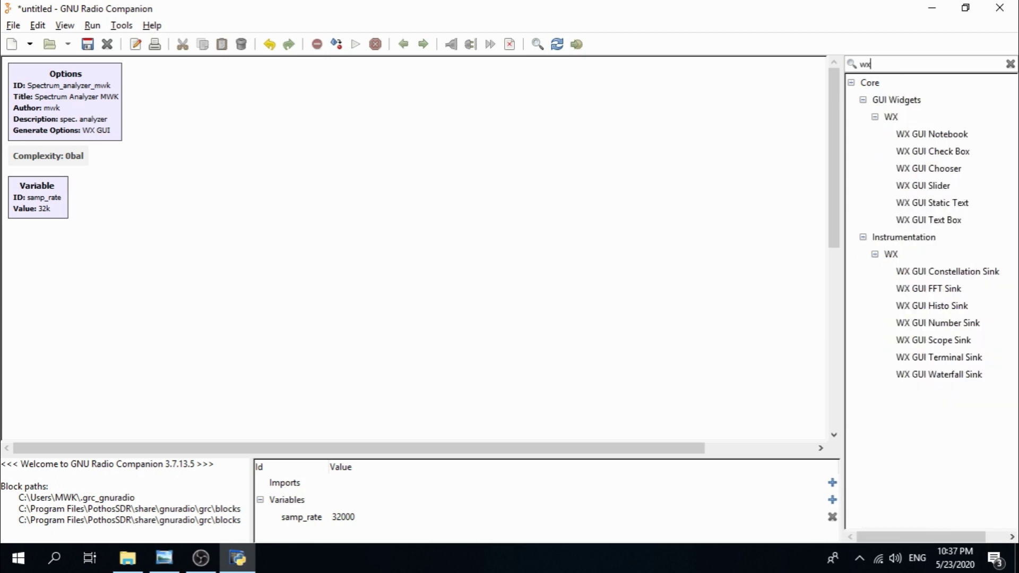
text( jui)
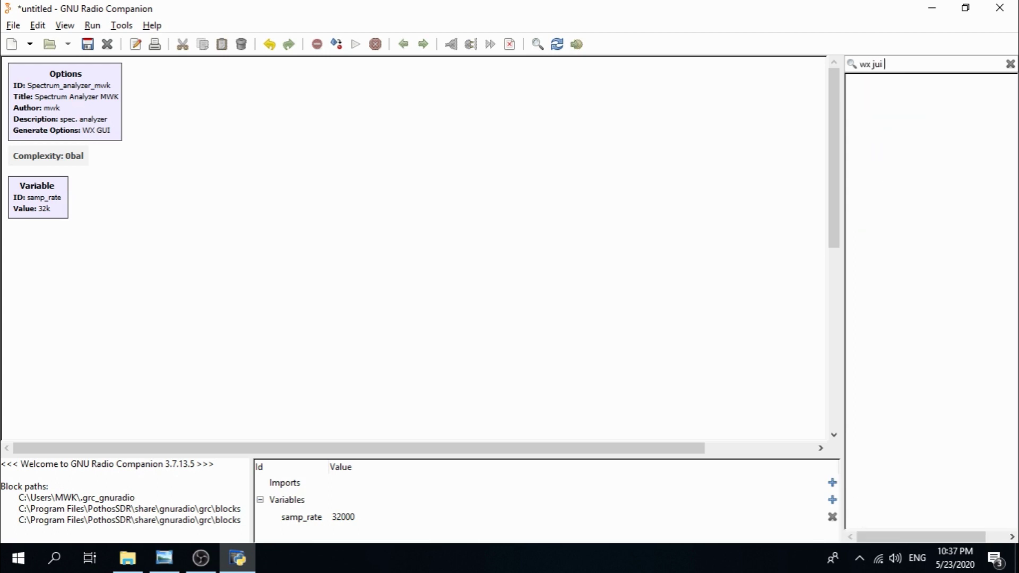
text( sli)
key(BackSpace)
key(BackSpace)
key(BackSpace)
key(BackSpace)
key(BackSpace)
key(BackSpace)
key(BackSpace)
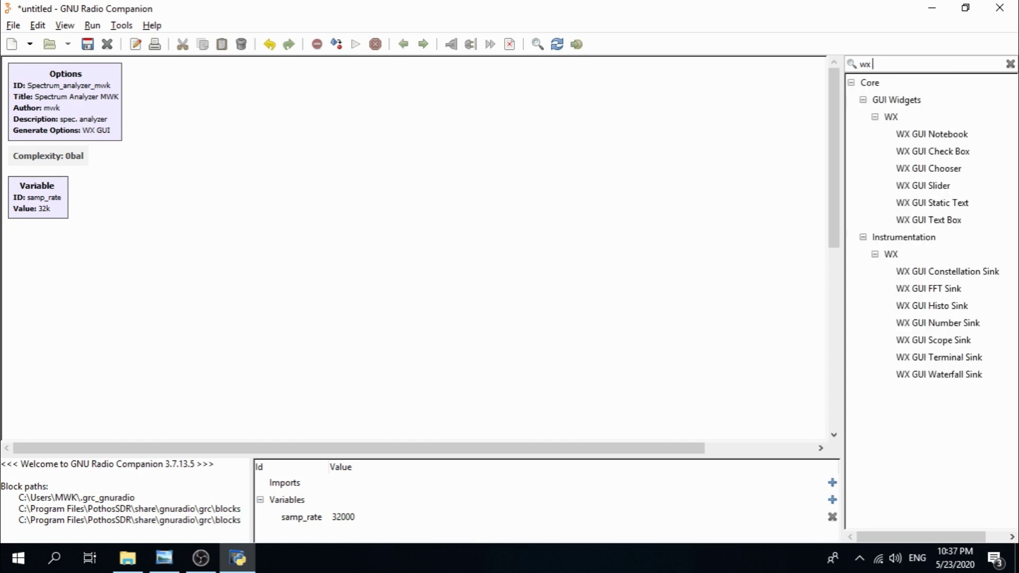
text(g)
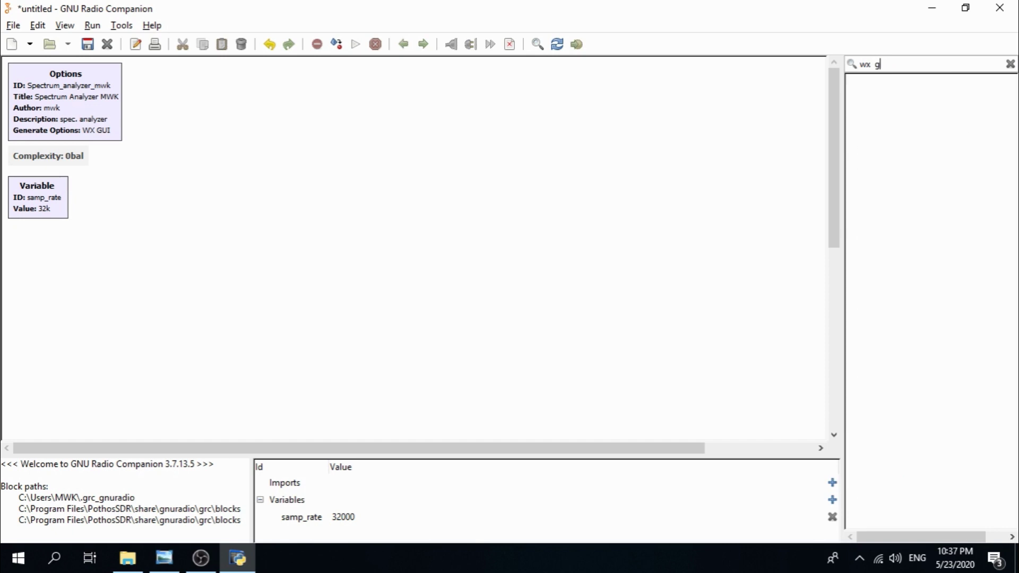
text(ui)
key(BackSpace)
key(BackSpace)
key(BackSpace)
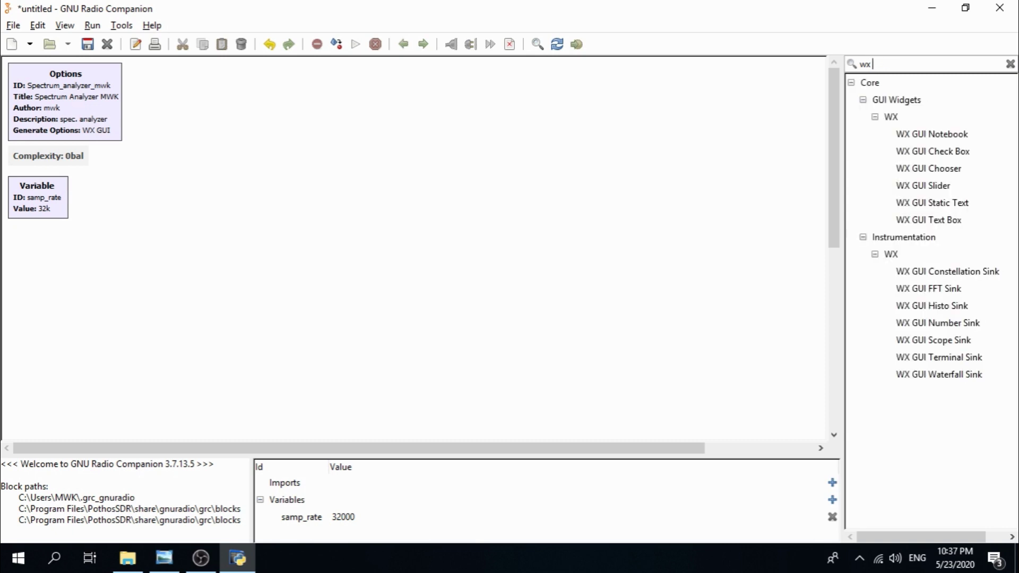
Add a WX GUI Slider block to the flowgraph and place it just right of the Options block
click(948, 186)
double_click(948, 186)
drag(332, 215, 175, 131)
Set the slider's ID to rf_gain, its default value to 10 and its maximum to 40
double_click(192, 113)
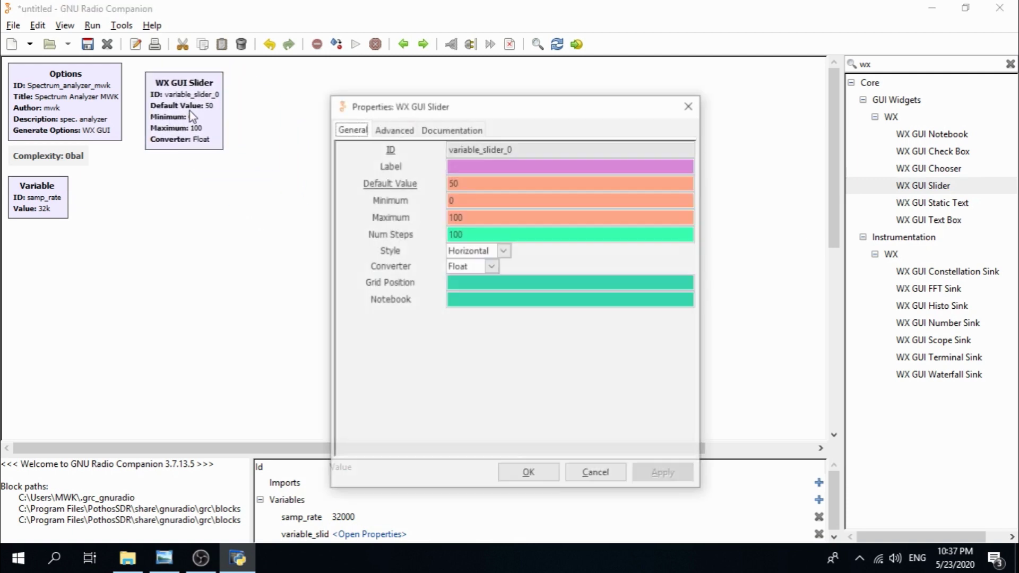
double_click(531, 148)
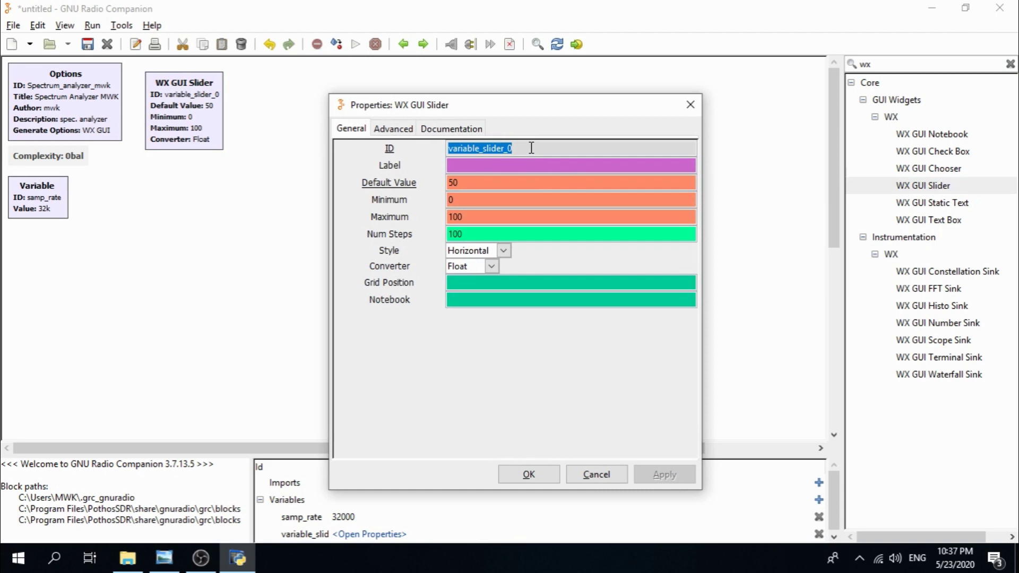
text(rf)
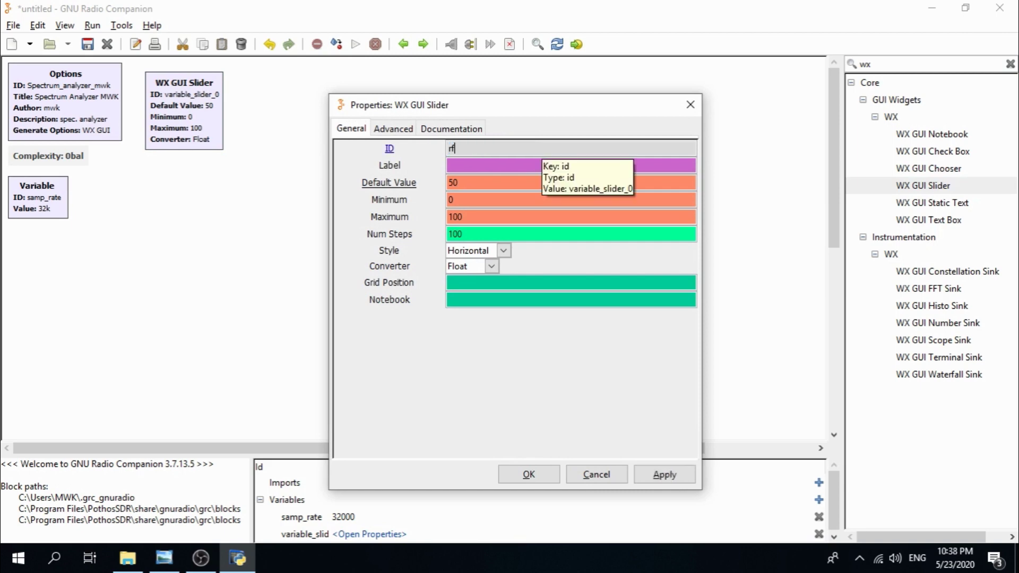
text(_gain)
double_click(476, 184)
text(10)
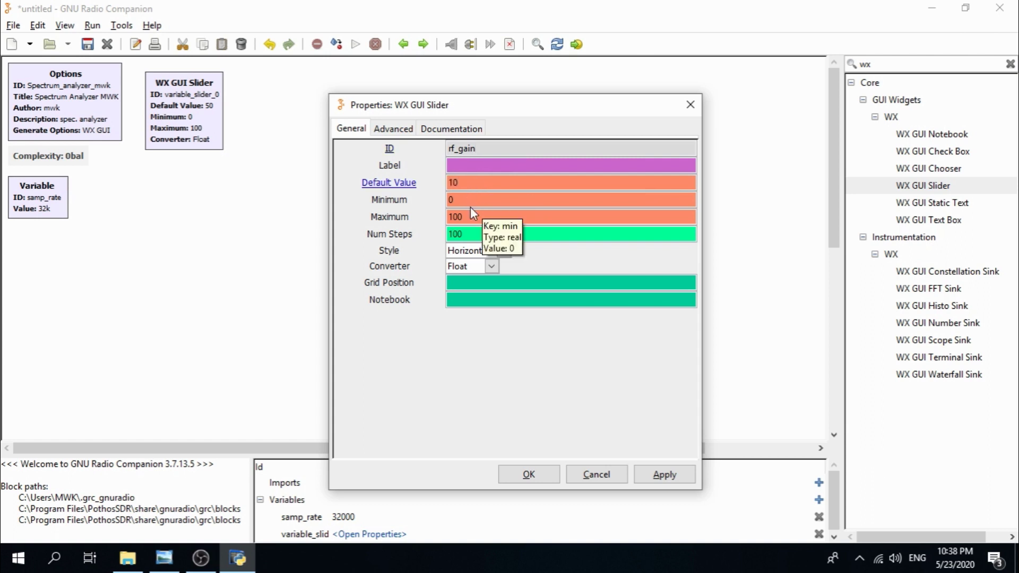
double_click(467, 218)
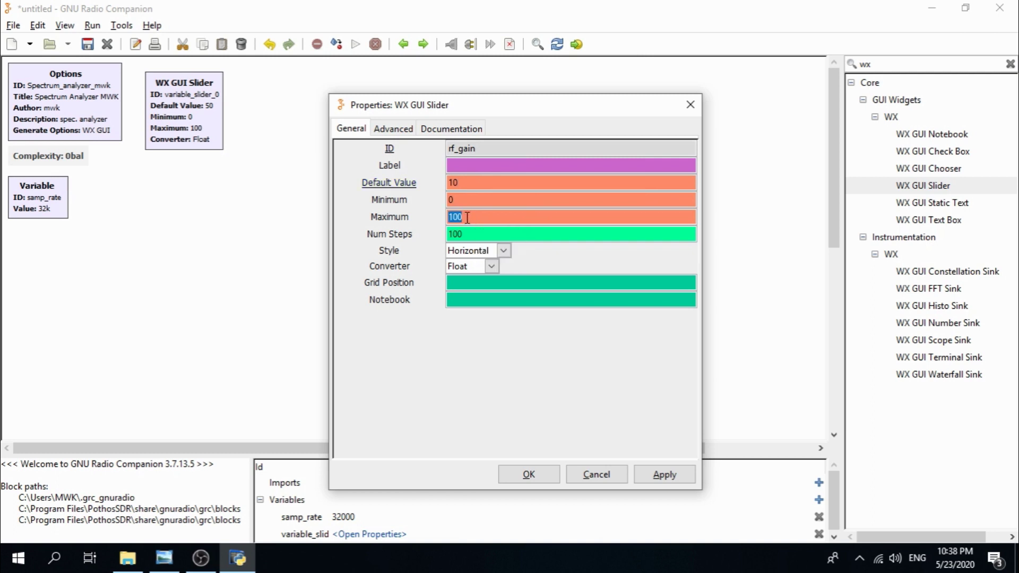
text(40)
click(530, 475)
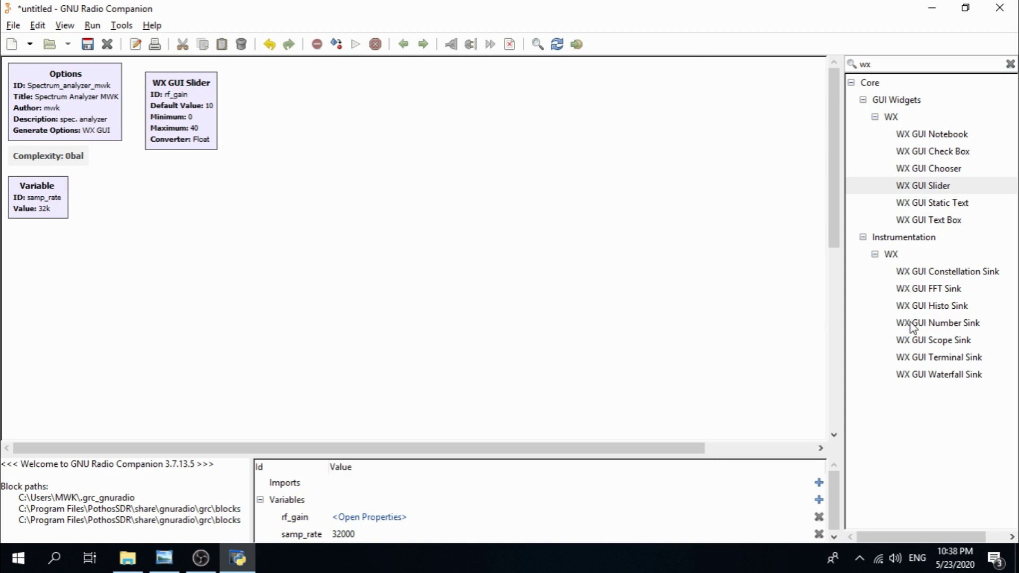
Add a second WX GUI Slider block and place it just right of the rf_gain slider
double_click(927, 187)
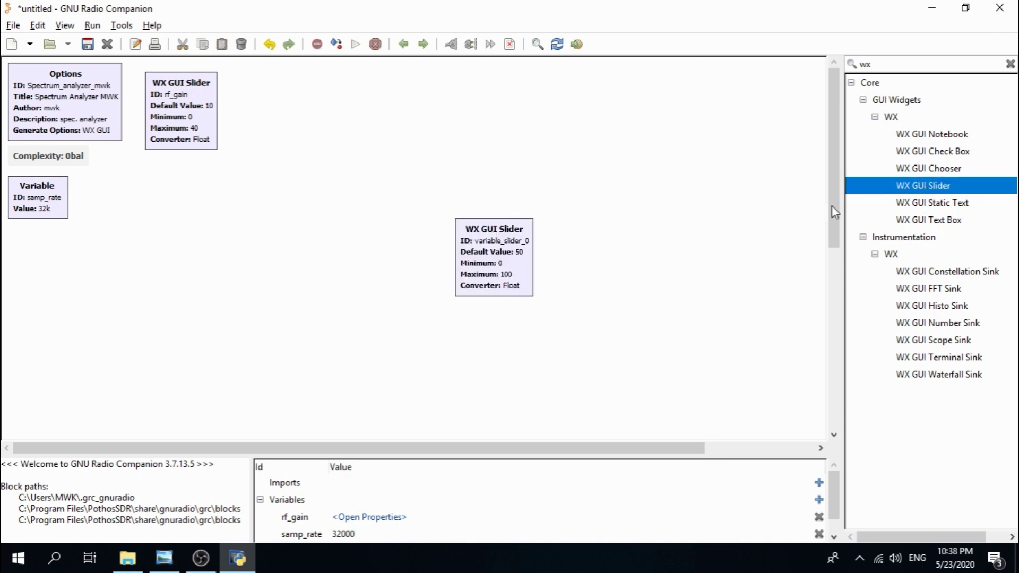
drag(506, 256, 255, 109)
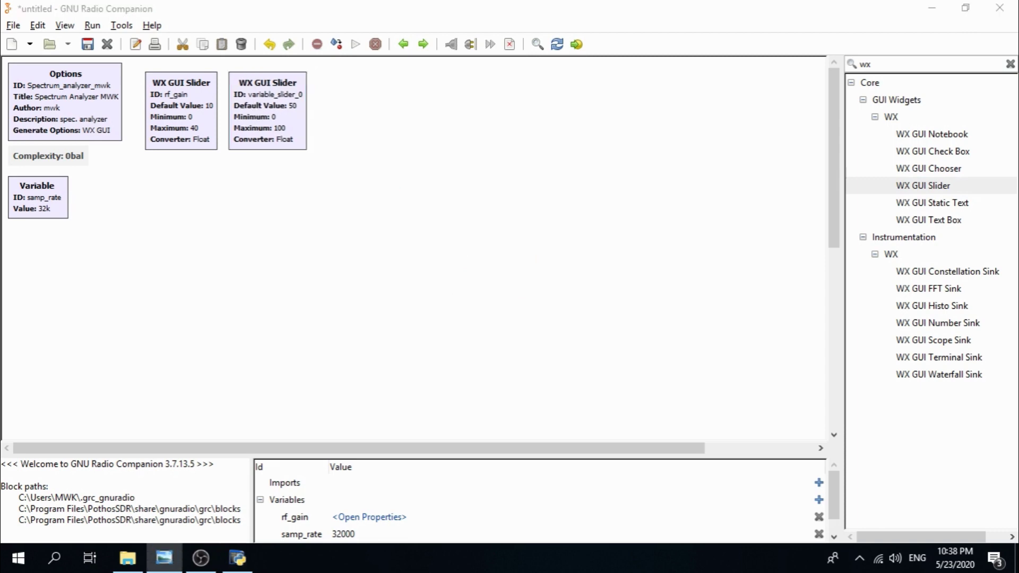
Set the second slider's ID to frequency and its default value to 868.4e6
double_click(266, 118)
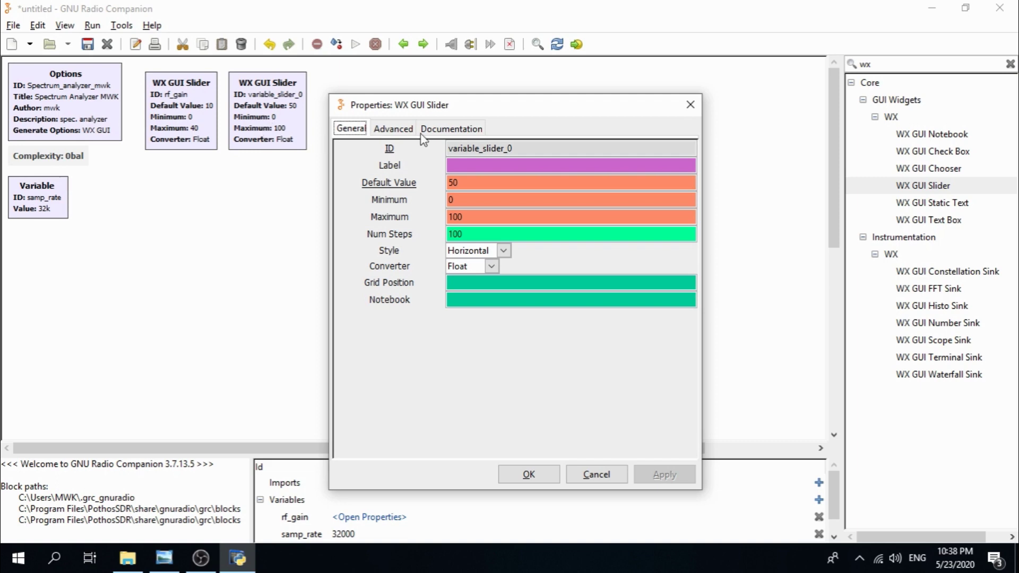
double_click(540, 150)
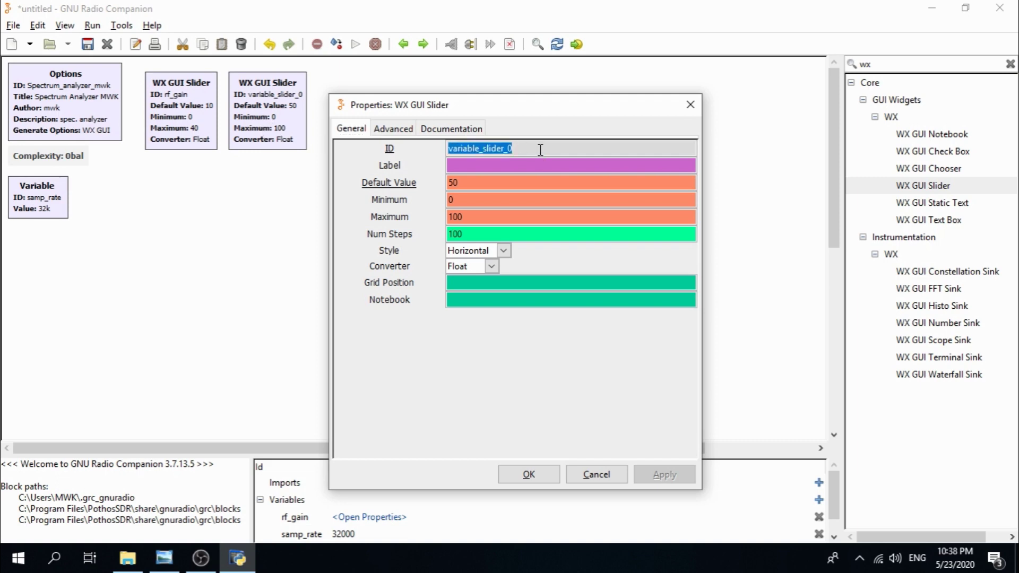
text(freq)
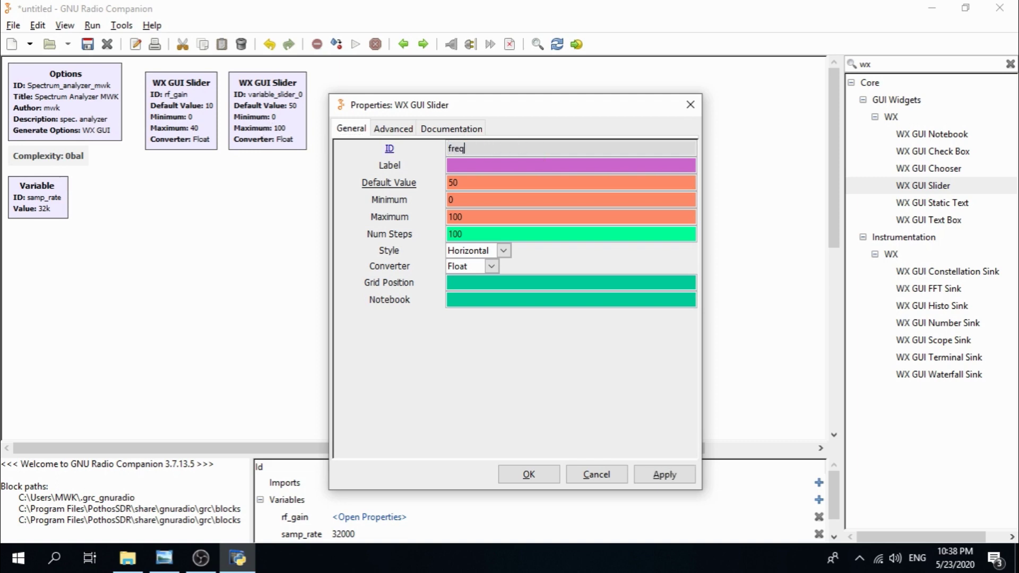
text(uency)
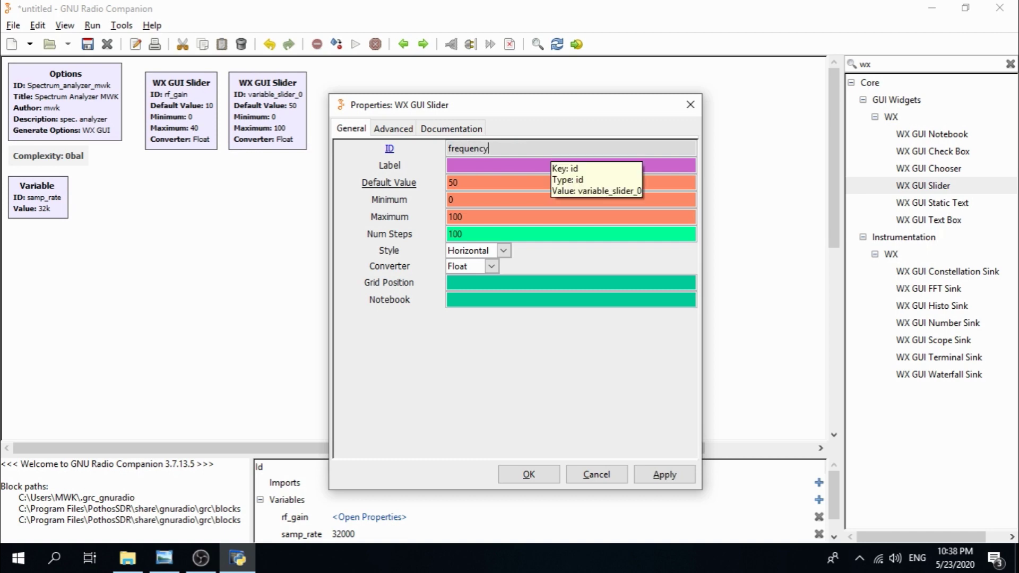
double_click(483, 183)
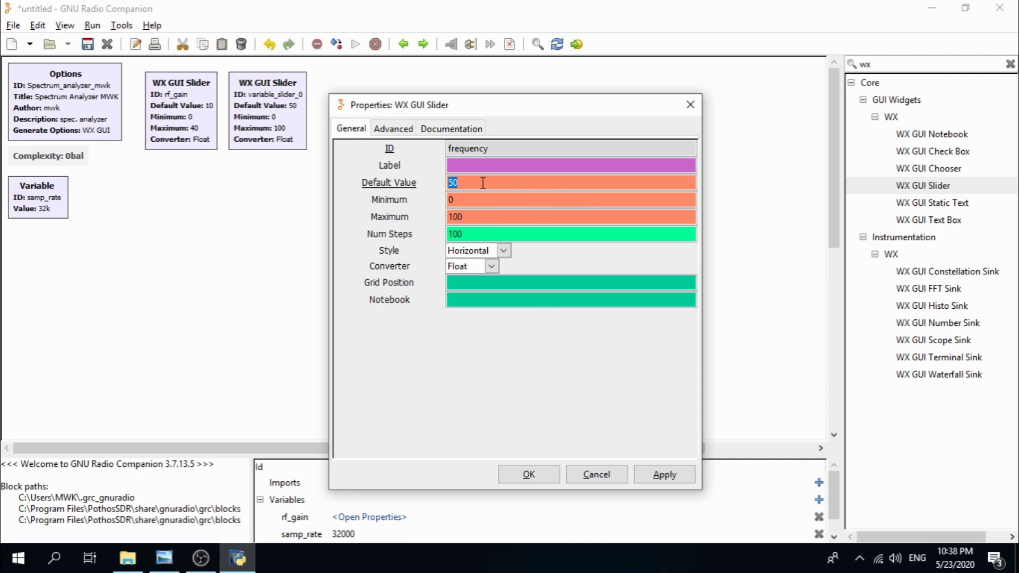
text(868.4)
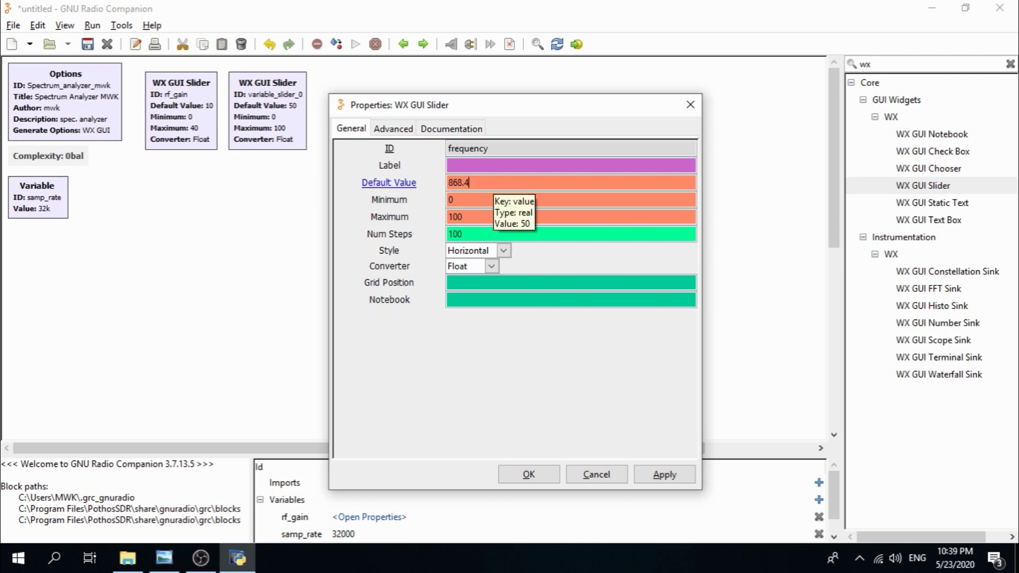
text(e6)
key(Tab)
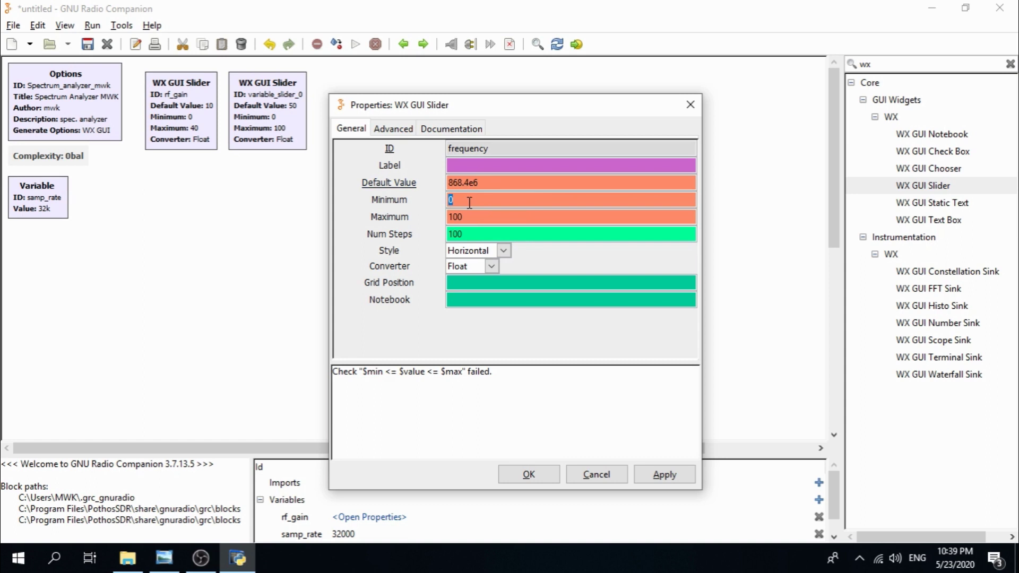
Set the frequency slider's minimum to 25e6, maximum to 1750e6 and number of steps to 1000, and apply the properties
text(25e6)
double_click(466, 218)
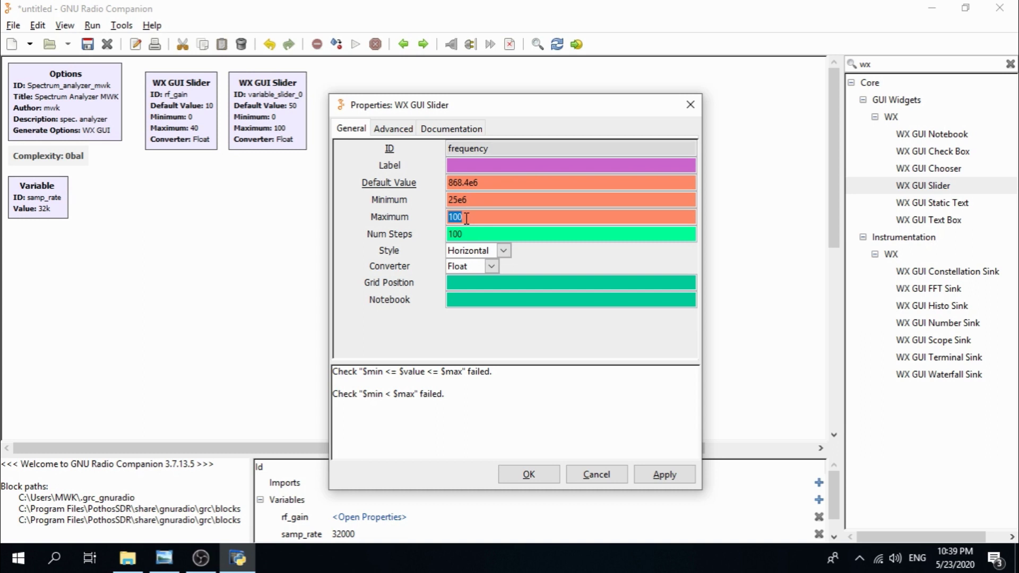
text(1750e6)
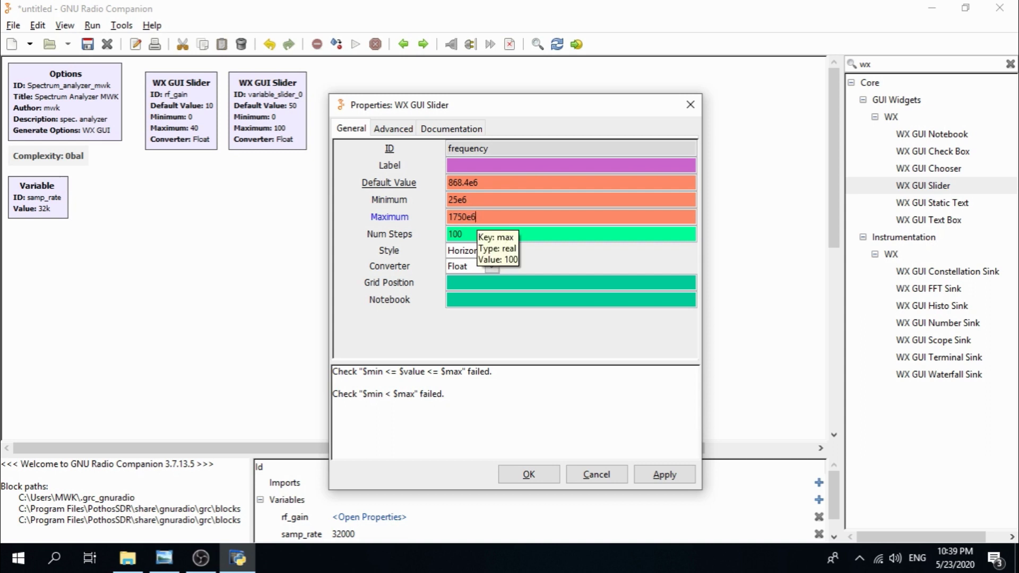
double_click(478, 231)
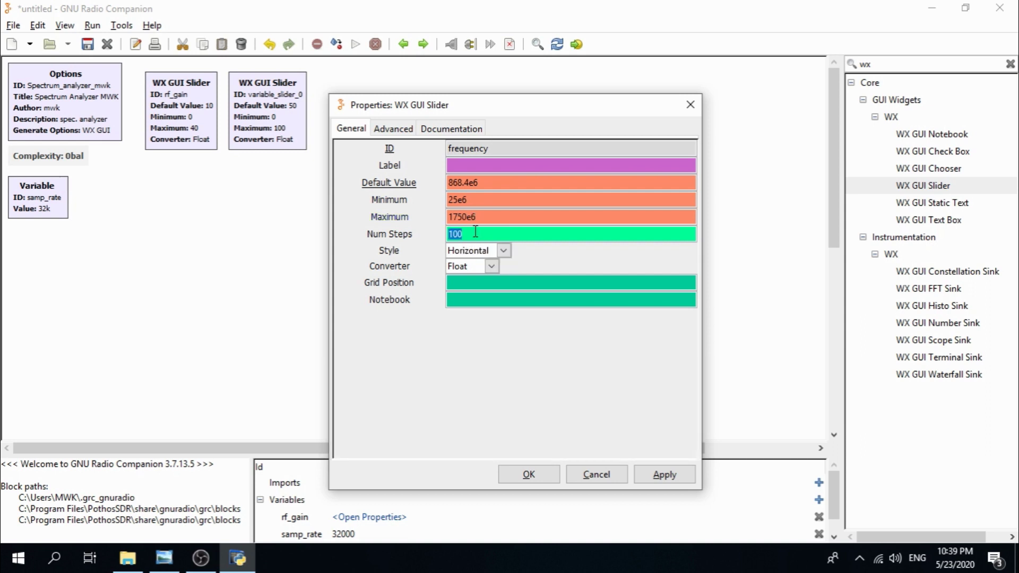
text(1000)
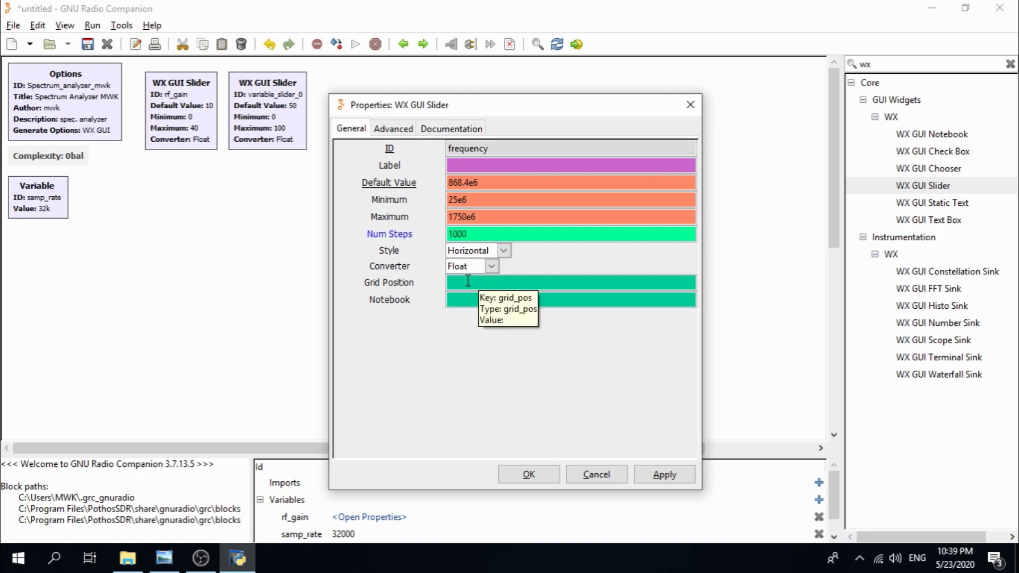
click(529, 476)
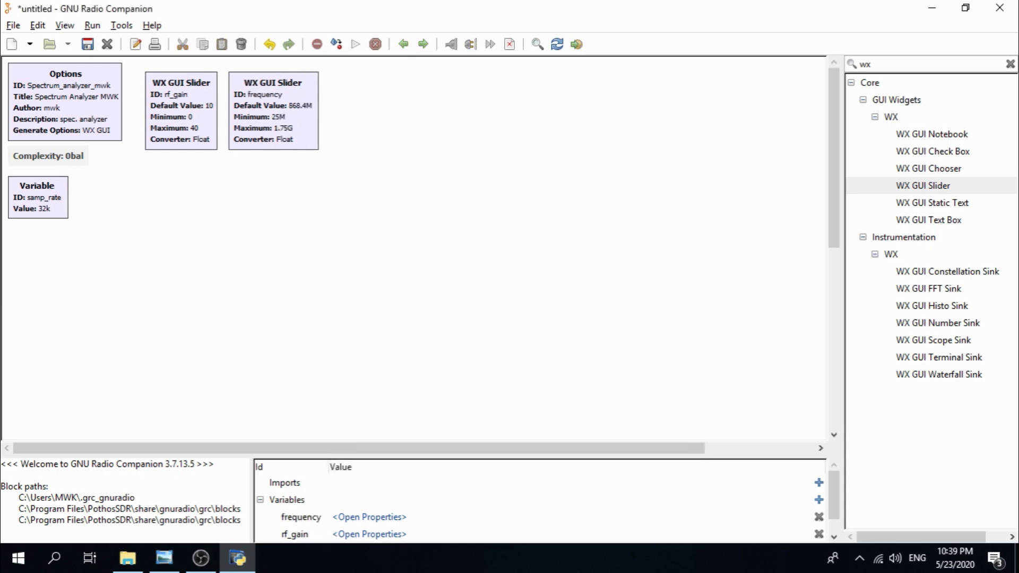
Add a third WX GUI Slider block and place it just right of the frequency slider
key(alt+Tab)
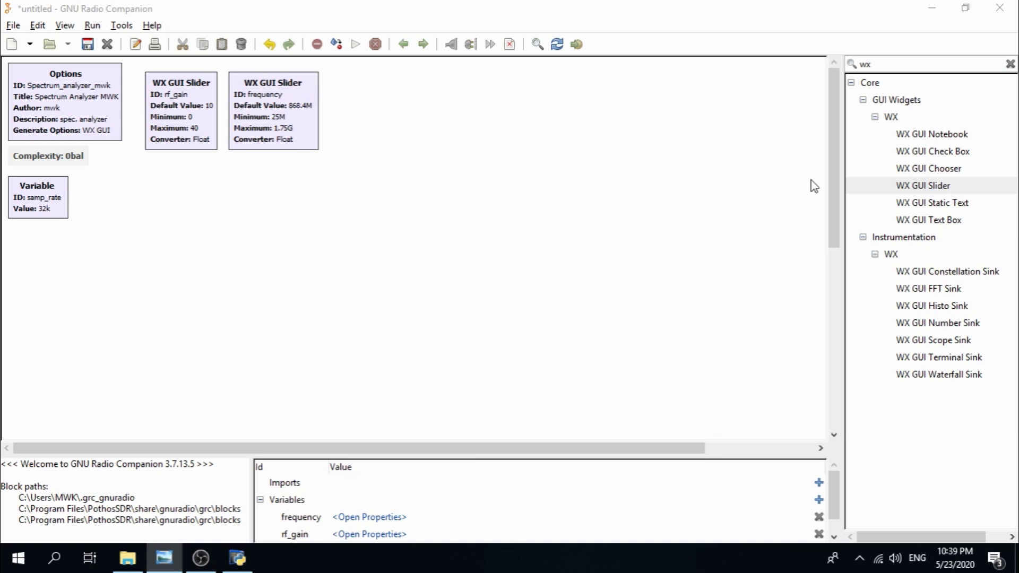
double_click(938, 187)
drag(606, 350, 360, 128)
Set the third slider's ID to bandwidth
double_click(360, 128)
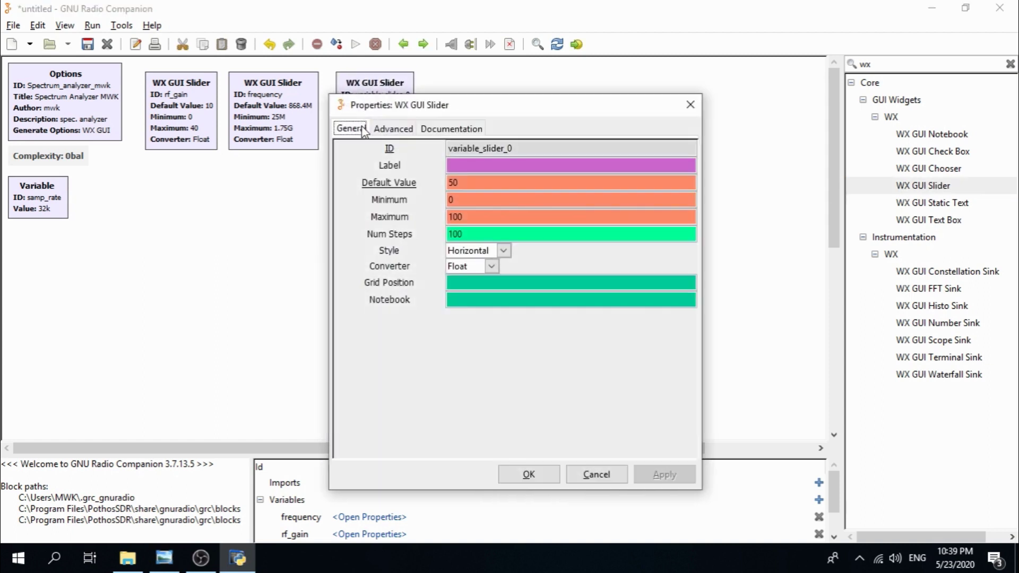
double_click(542, 141)
click(543, 143)
double_click(543, 145)
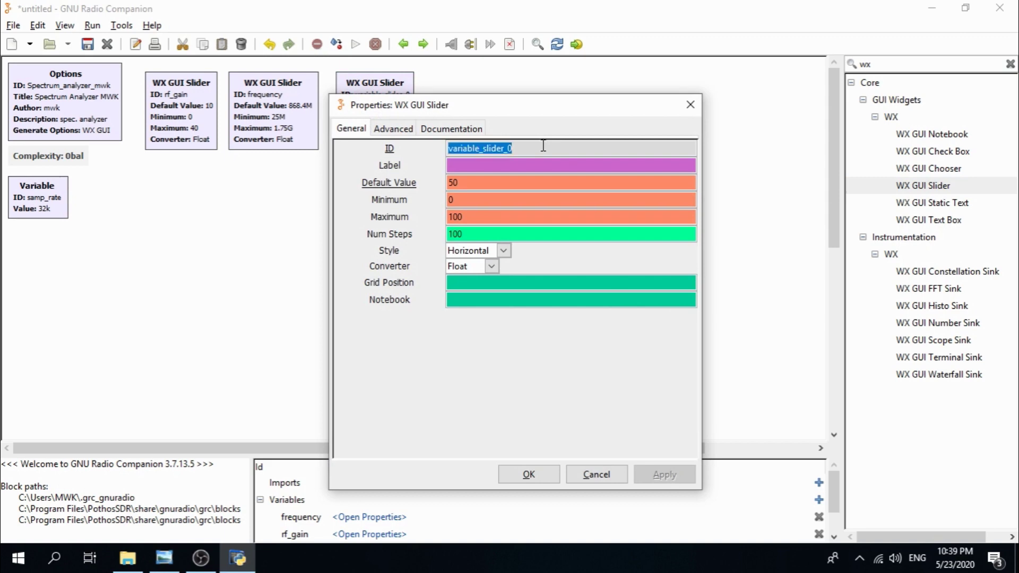
text(bandwidth)
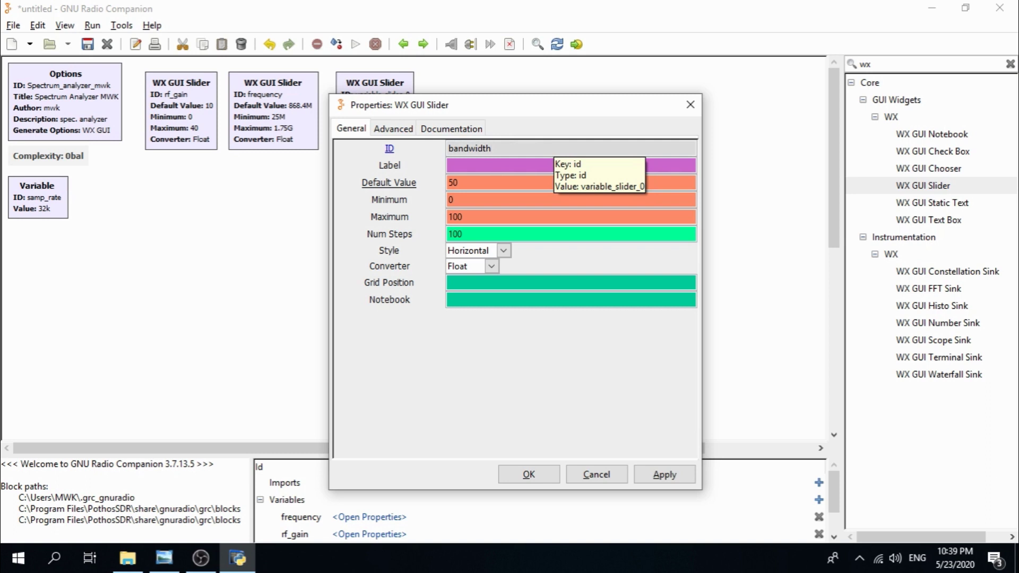
Set the bandwidth slider's default value to 2.4e6, its minimum to 1e6 and its maximum to 3e6
double_click(478, 182)
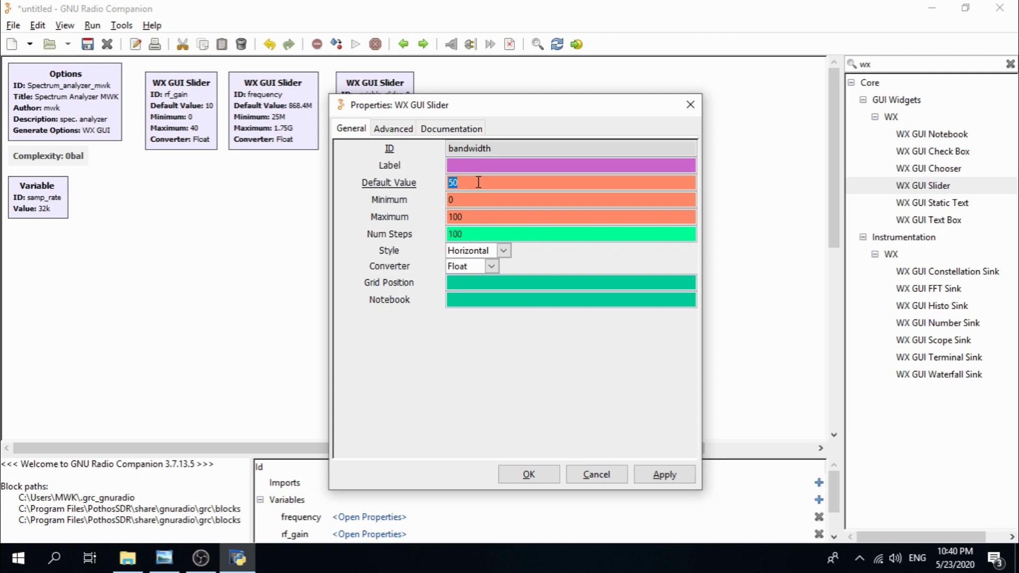
text(2.)
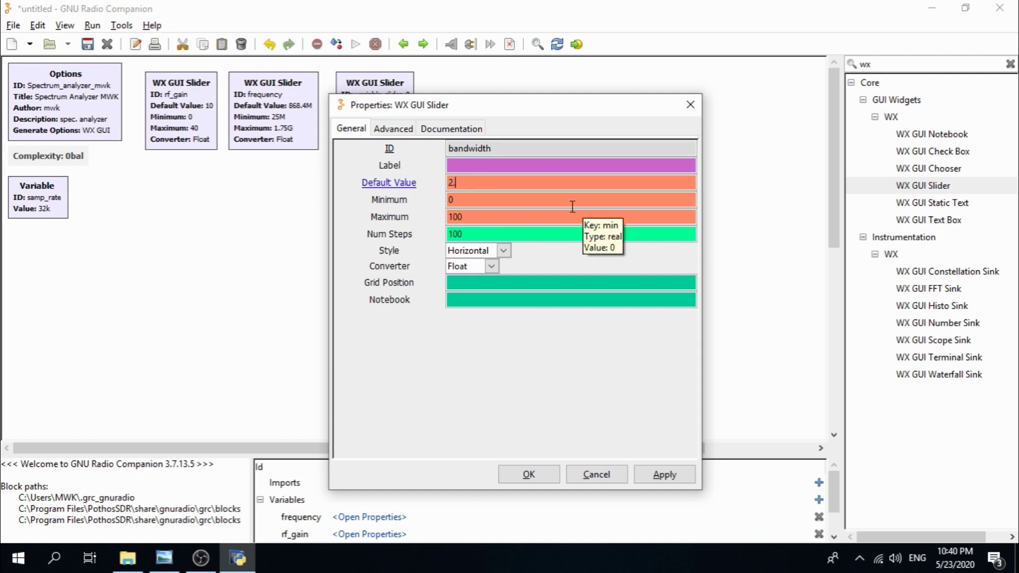
text(4e6)
double_click(470, 199)
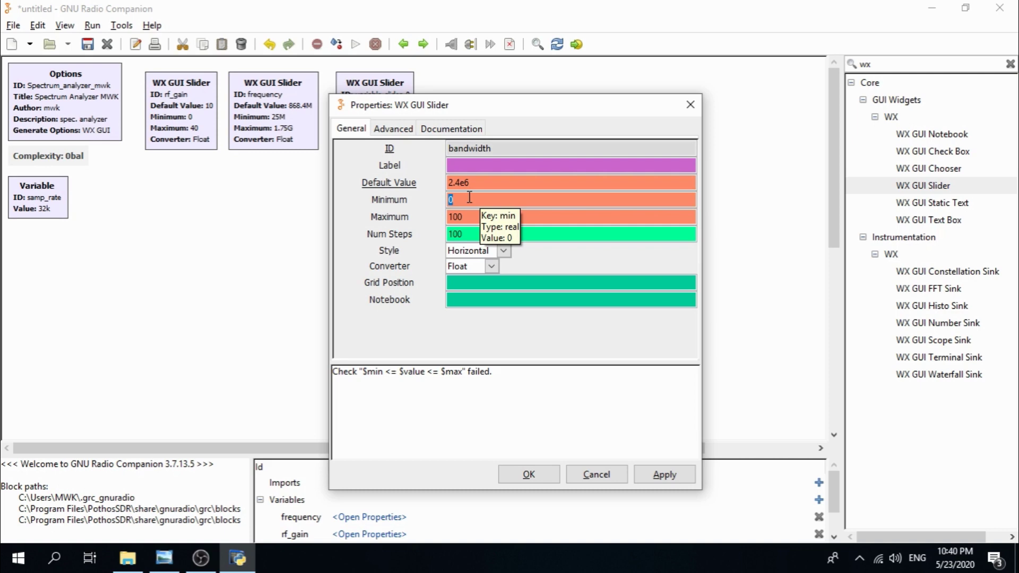
text(1e6)
double_click(476, 217)
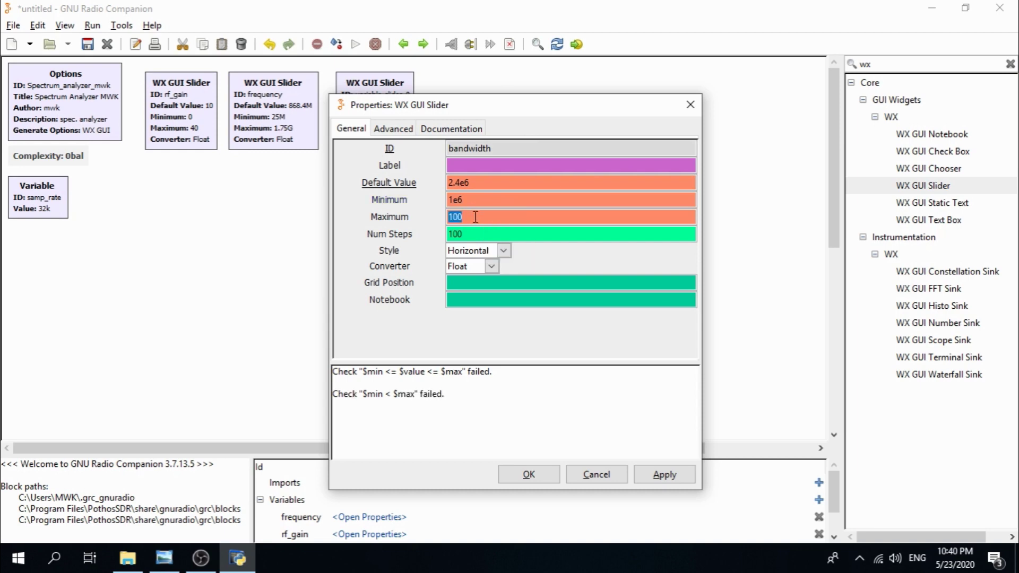
text(3)
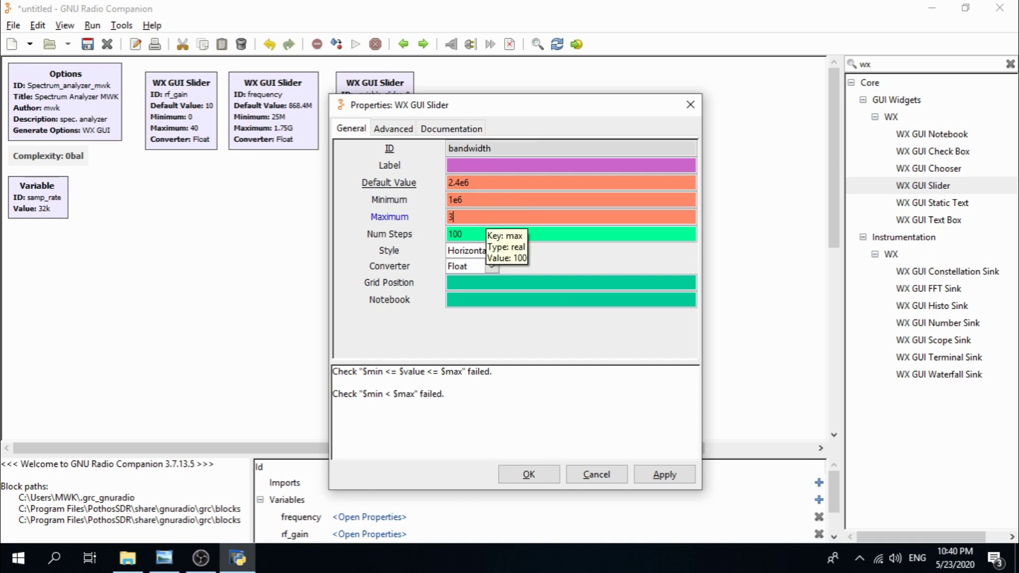
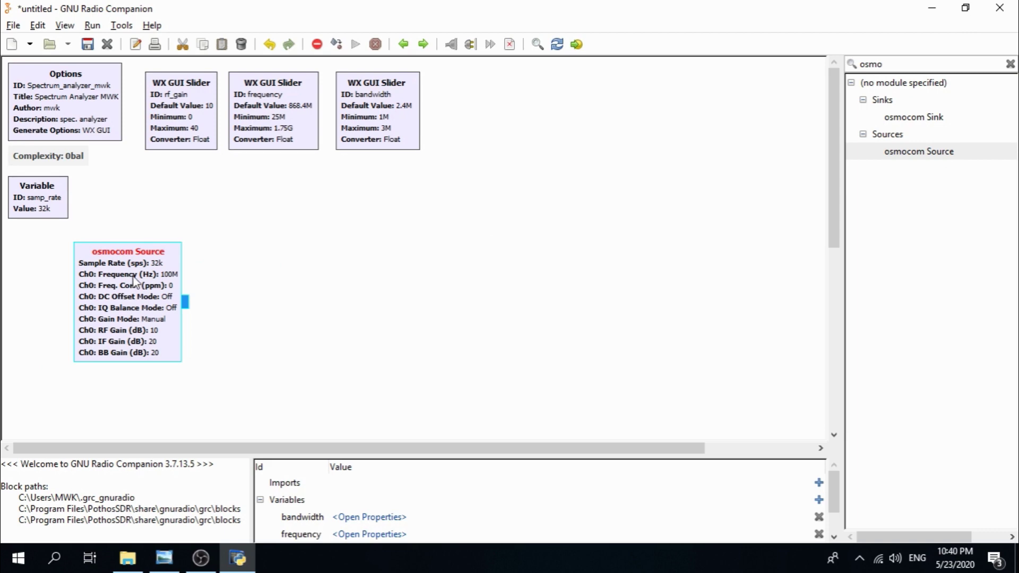
Move the osmocom Source block slightly up and to the right, and set its sample rate to bandwidth
drag(132, 283, 163, 259)
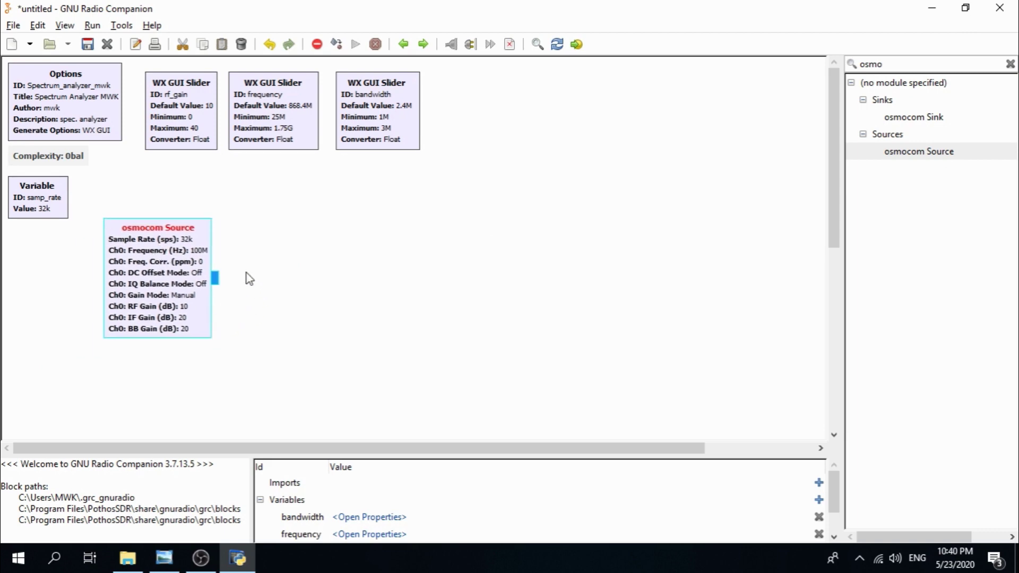
double_click(180, 279)
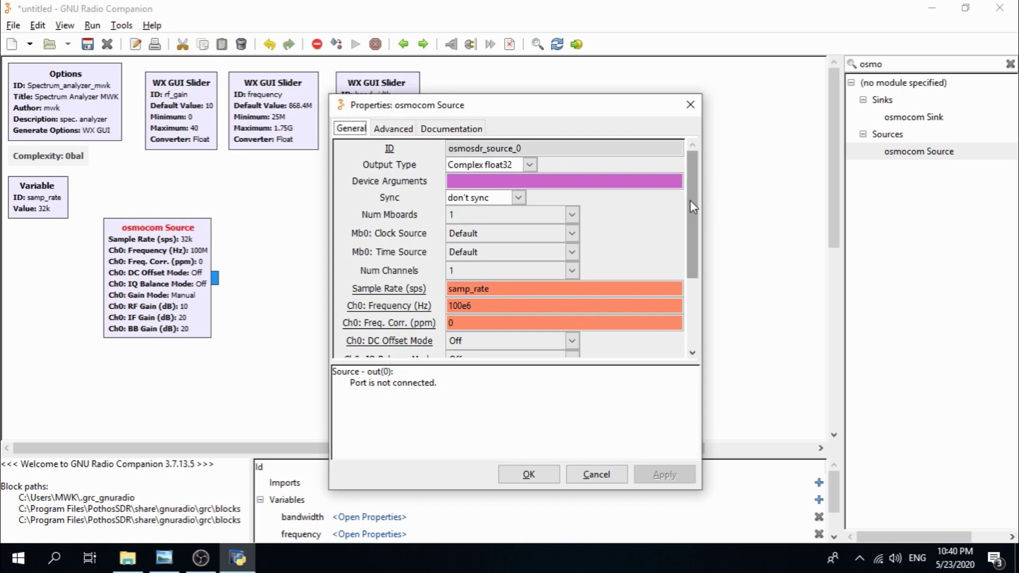
drag(690, 200, 690, 229)
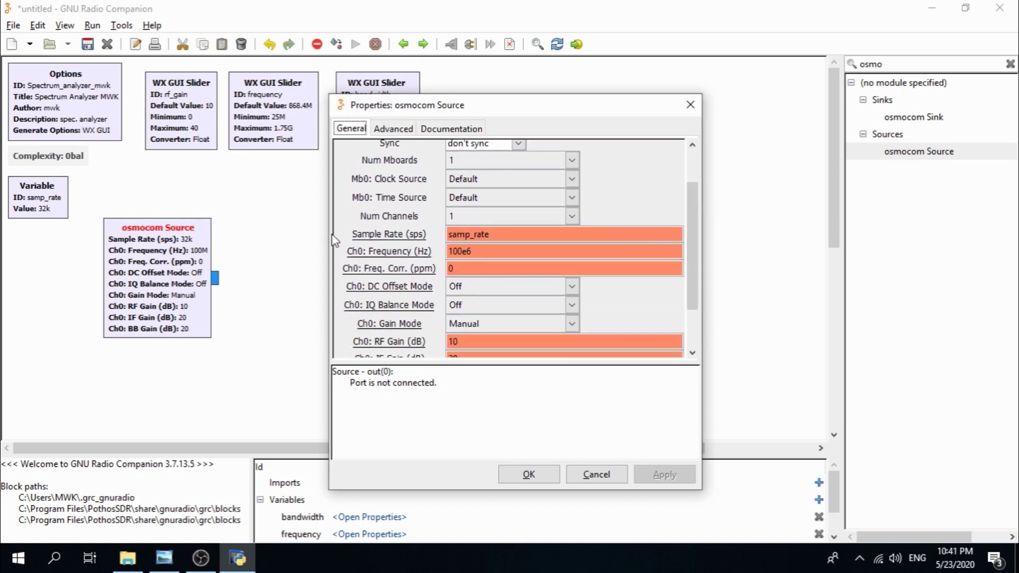
mouse_move(506, 239)
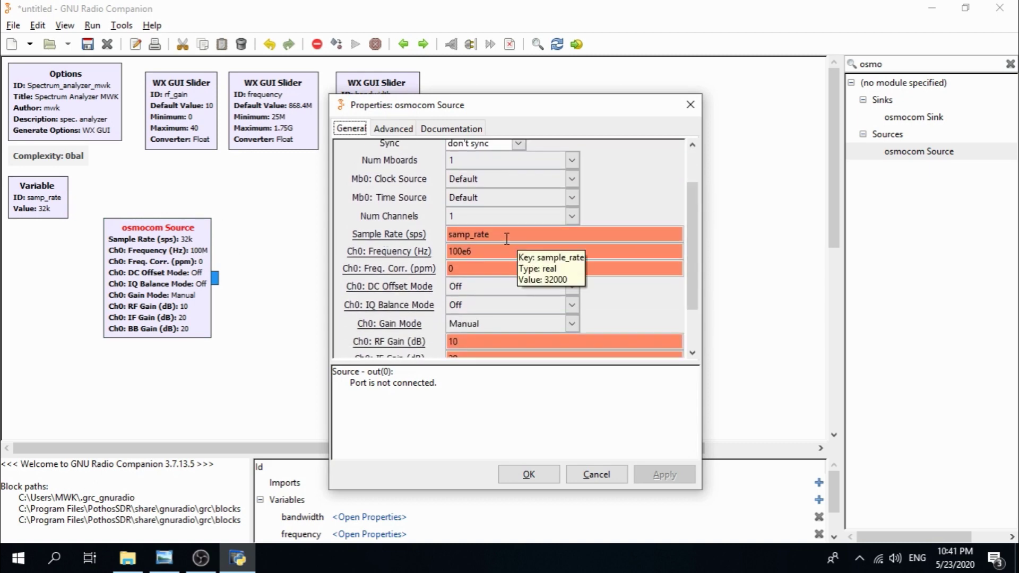
triple_click(503, 237)
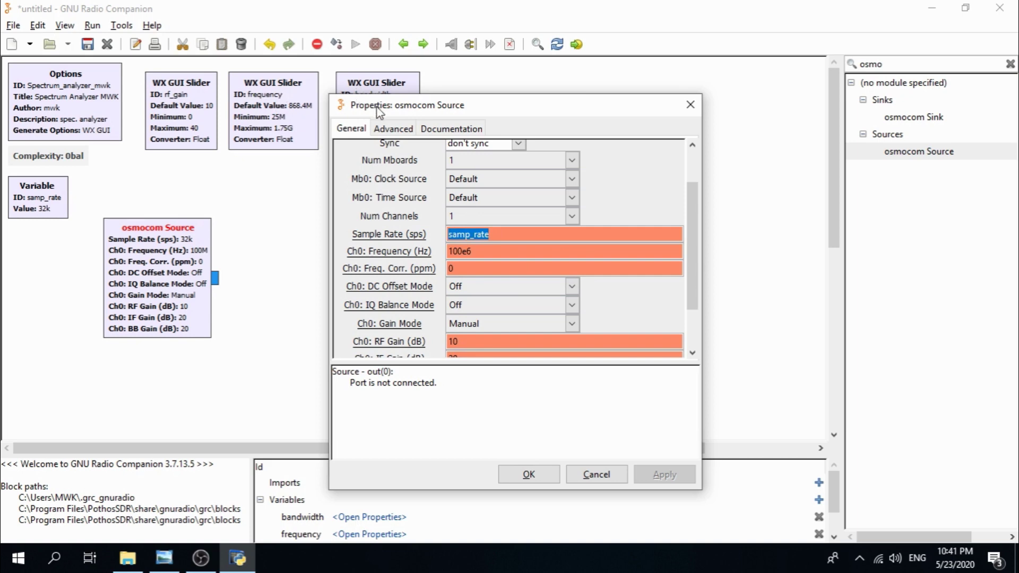
drag(378, 108, 358, 137)
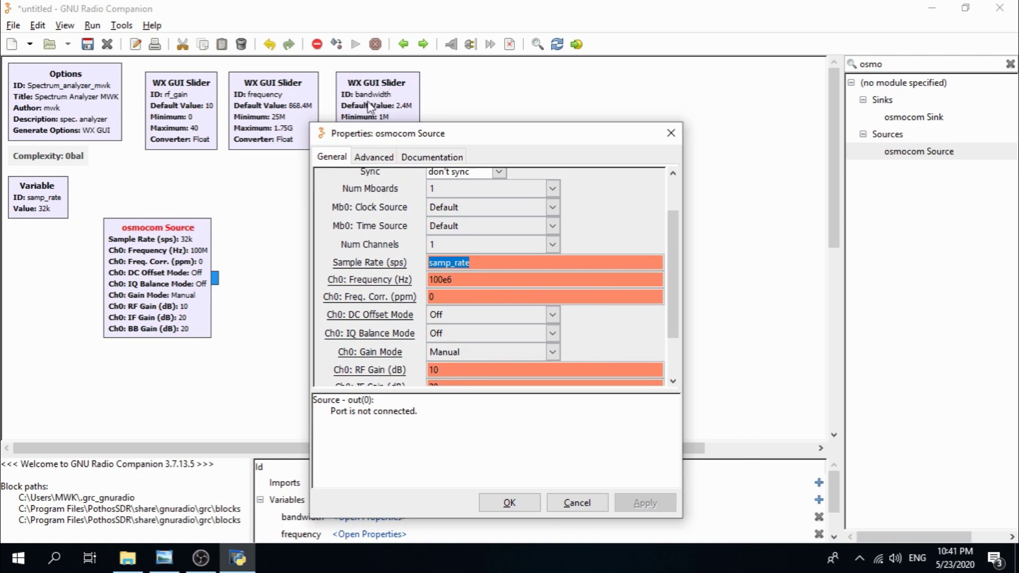
double_click(477, 262)
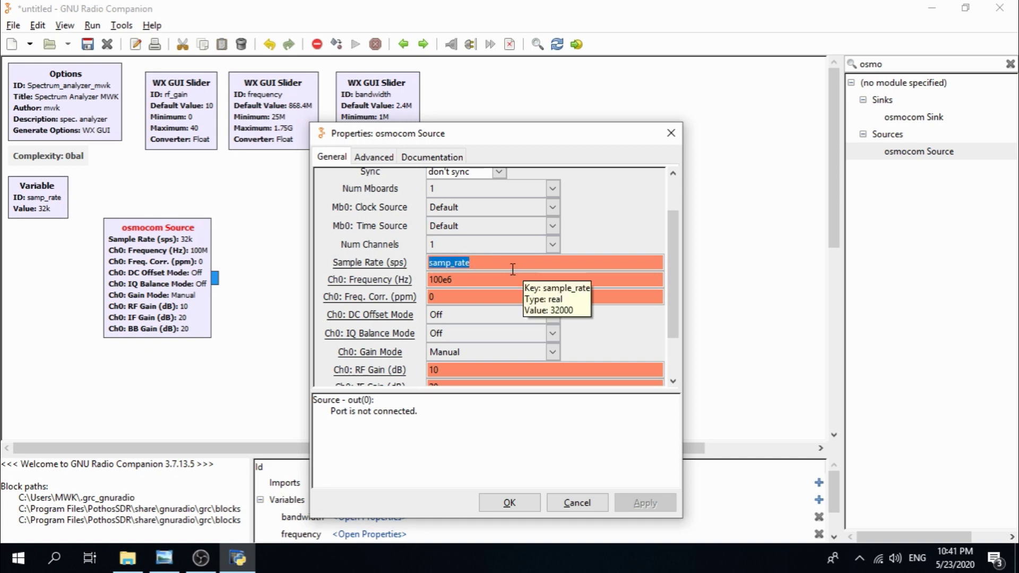
text(bandwidth)
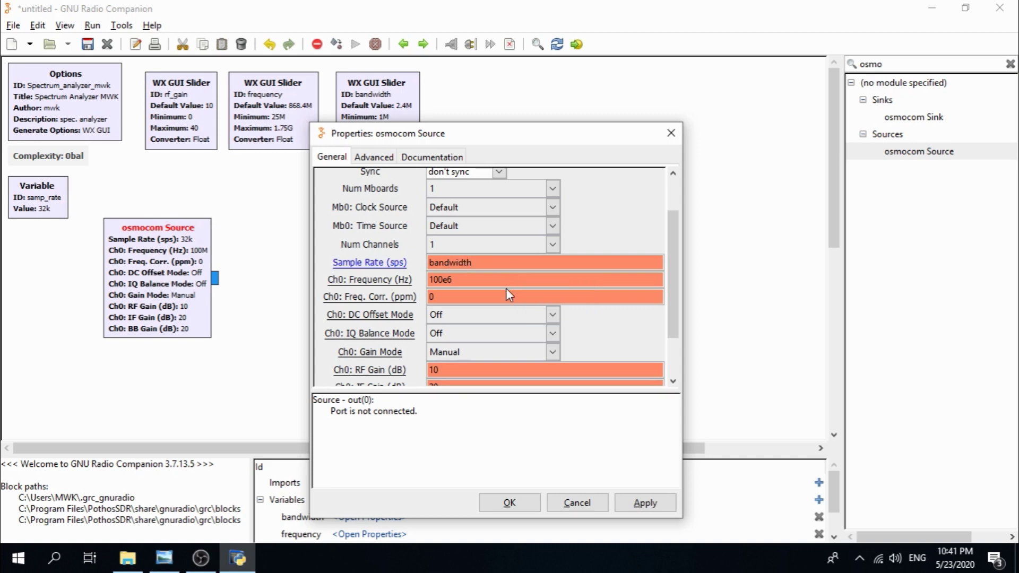
click(471, 285)
double_click(468, 281)
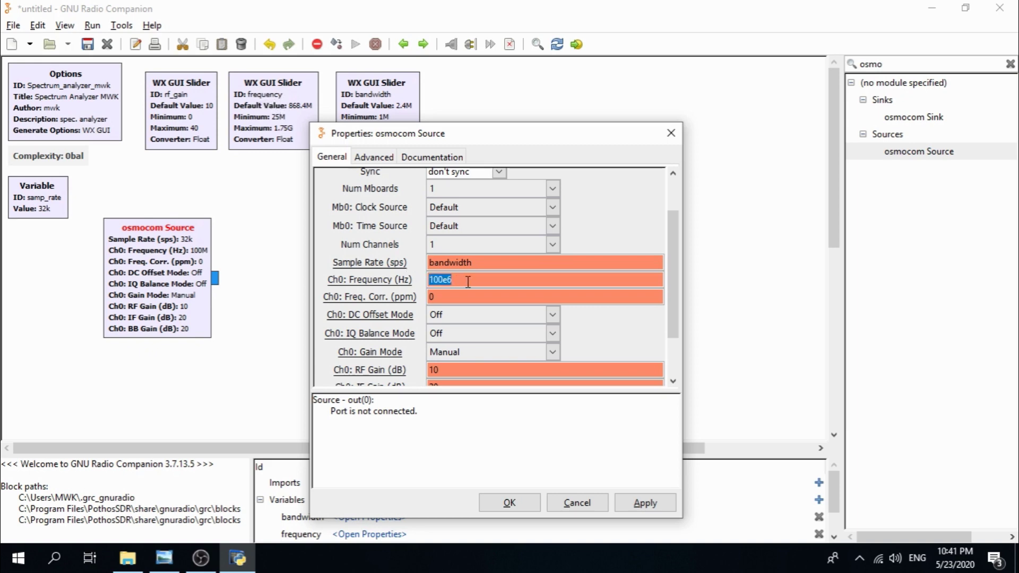
text(frequency)
click(553, 334)
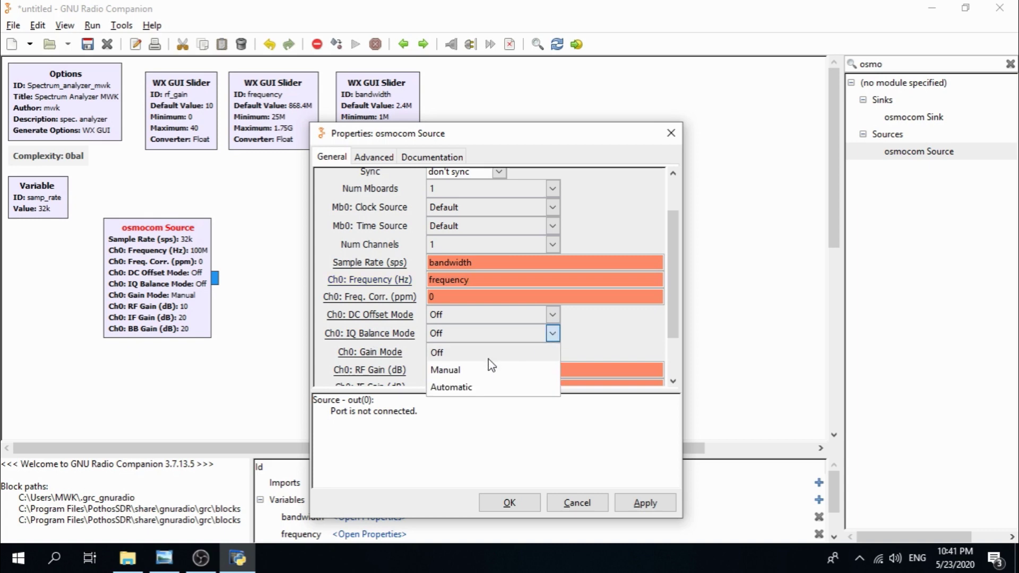
click(470, 383)
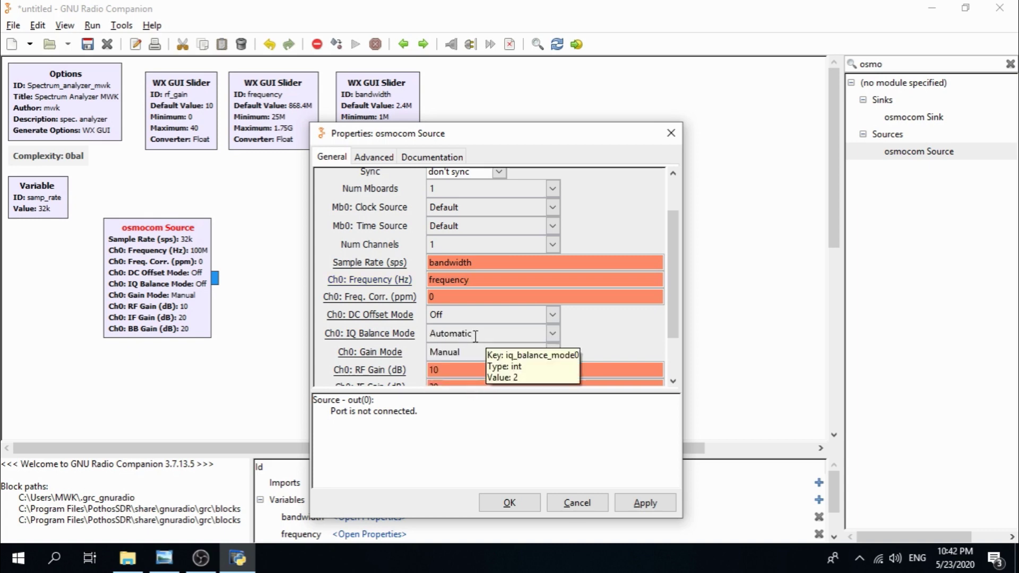
click(553, 352)
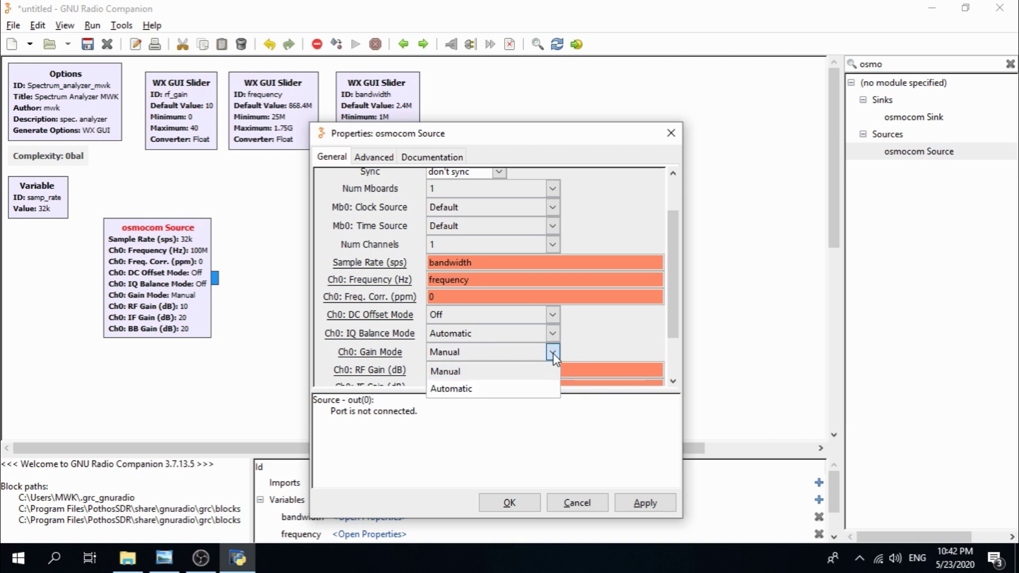
click(480, 388)
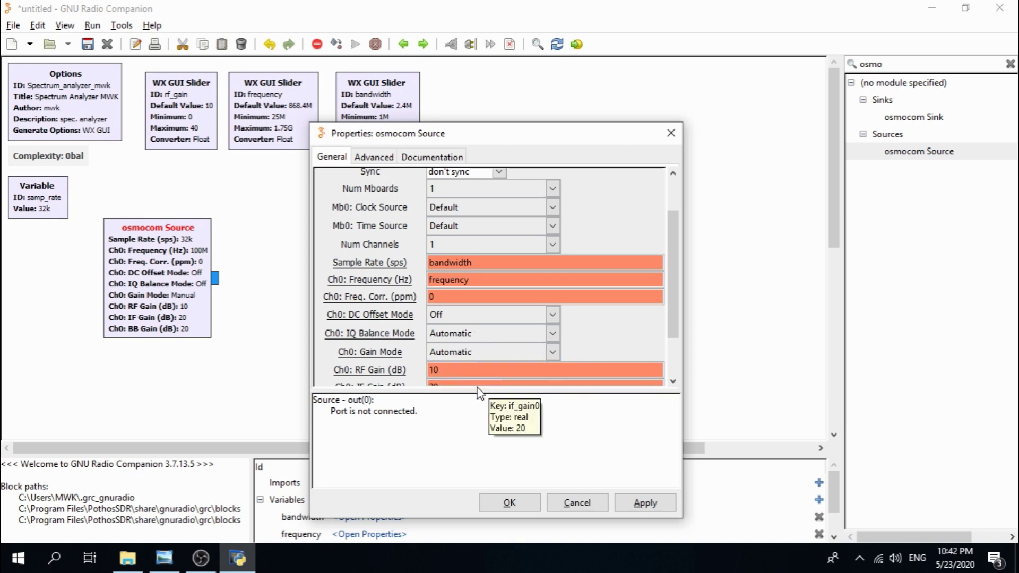
drag(533, 124, 532, 7)
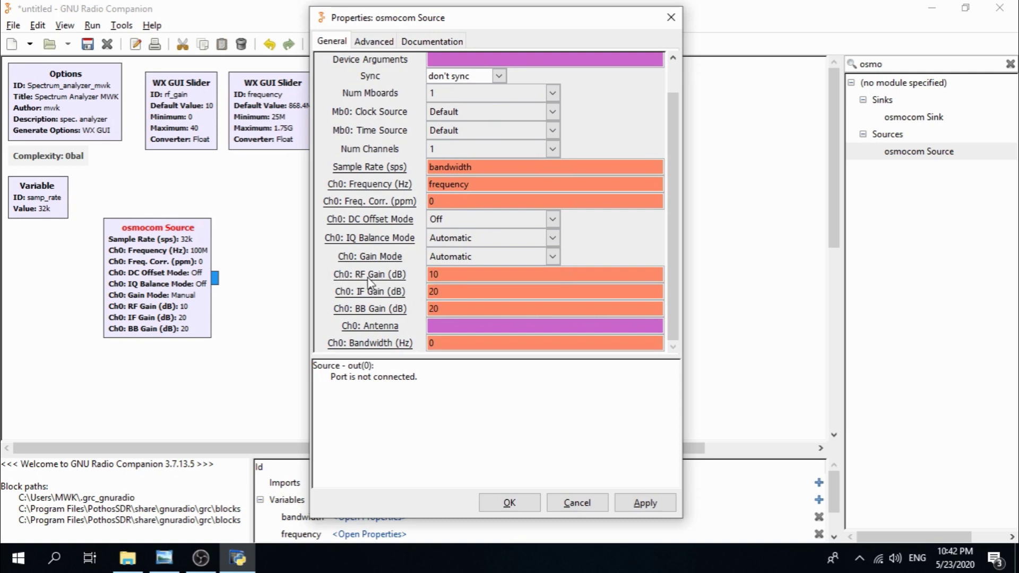
drag(401, 23, 311, 171)
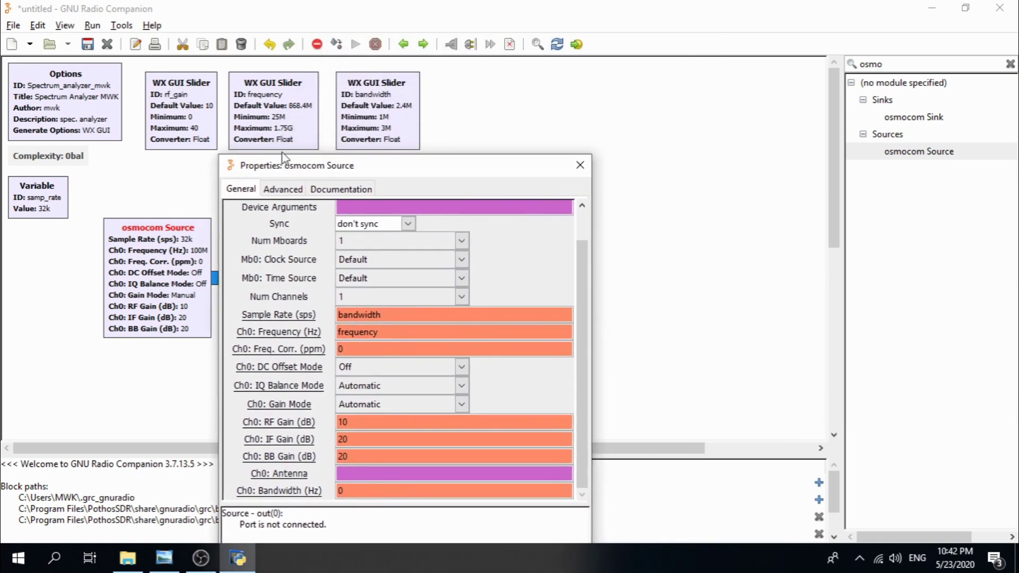
drag(292, 165, 364, 27)
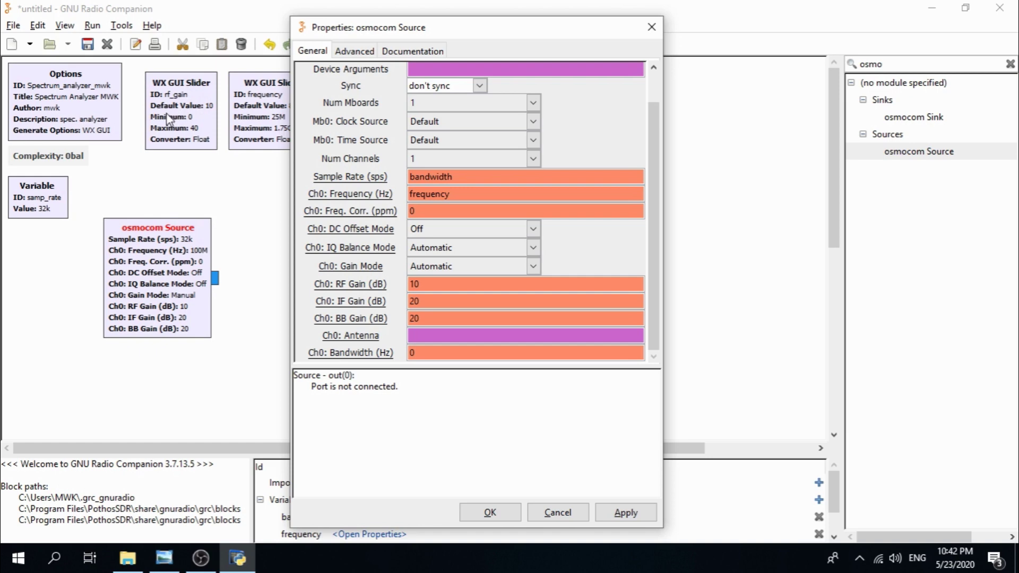
double_click(424, 285)
text(rf_)
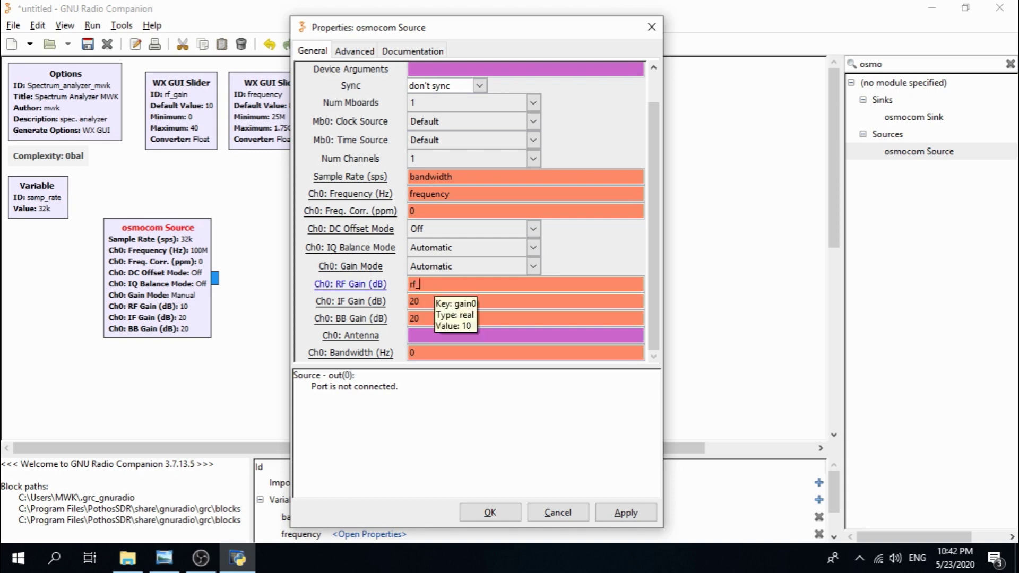
text(gain)
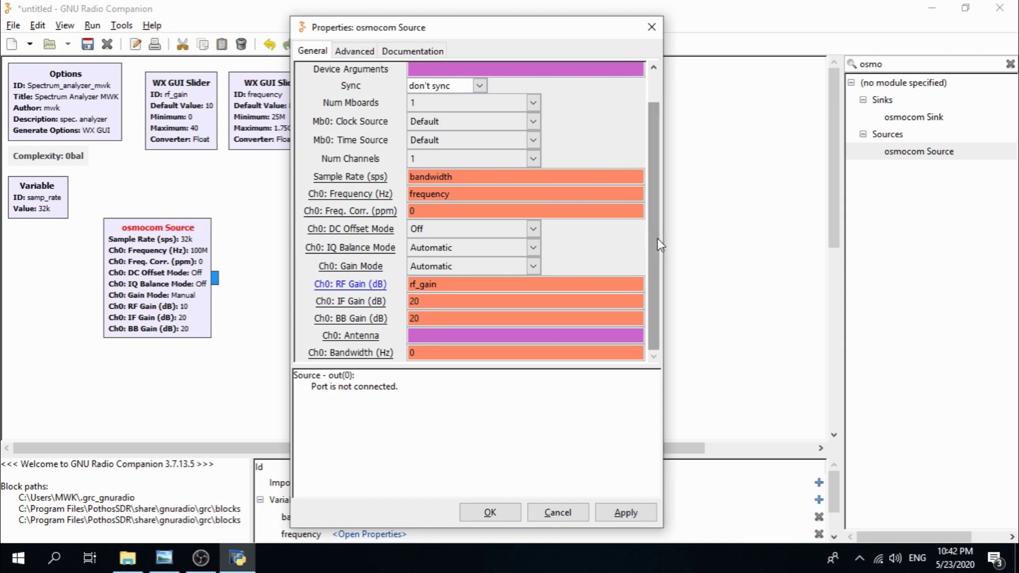
drag(657, 239, 657, 204)
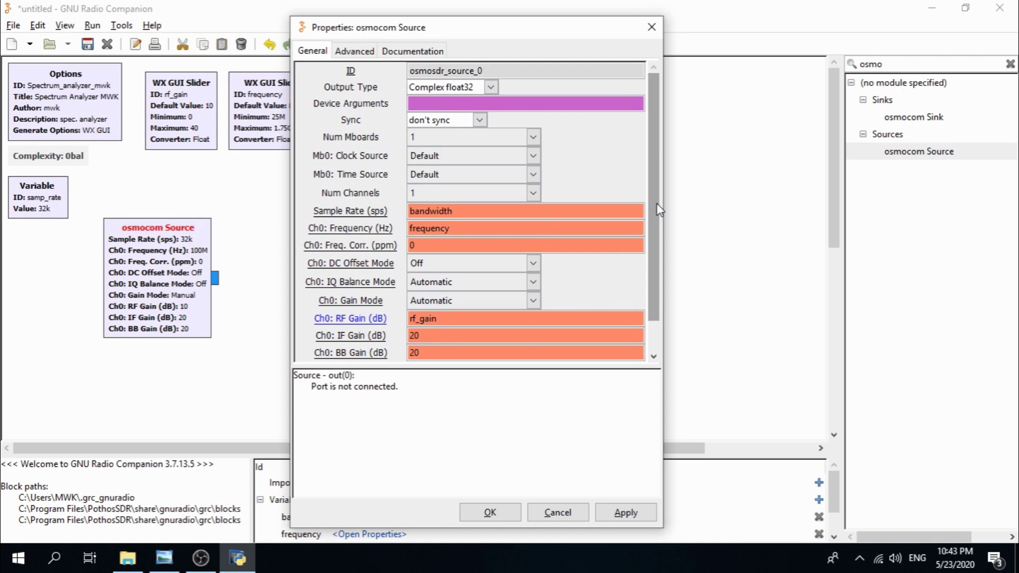
scroll(657, 212, down, 2)
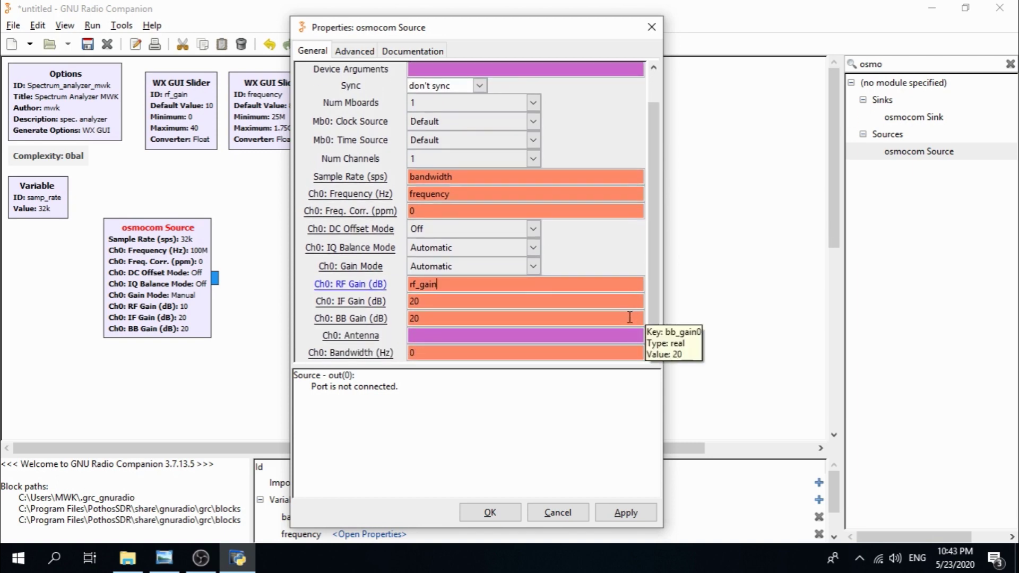
click(490, 512)
Delete the samp_rate variable block and move the osmocom Source block into the free space below the Options block
drag(171, 296, 200, 295)
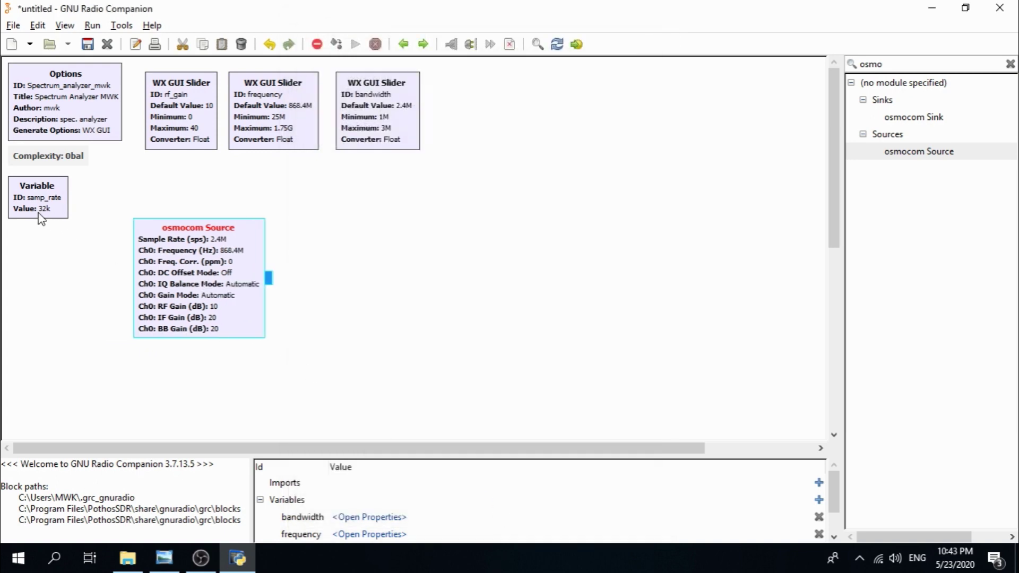
drag(25, 198, 42, 211)
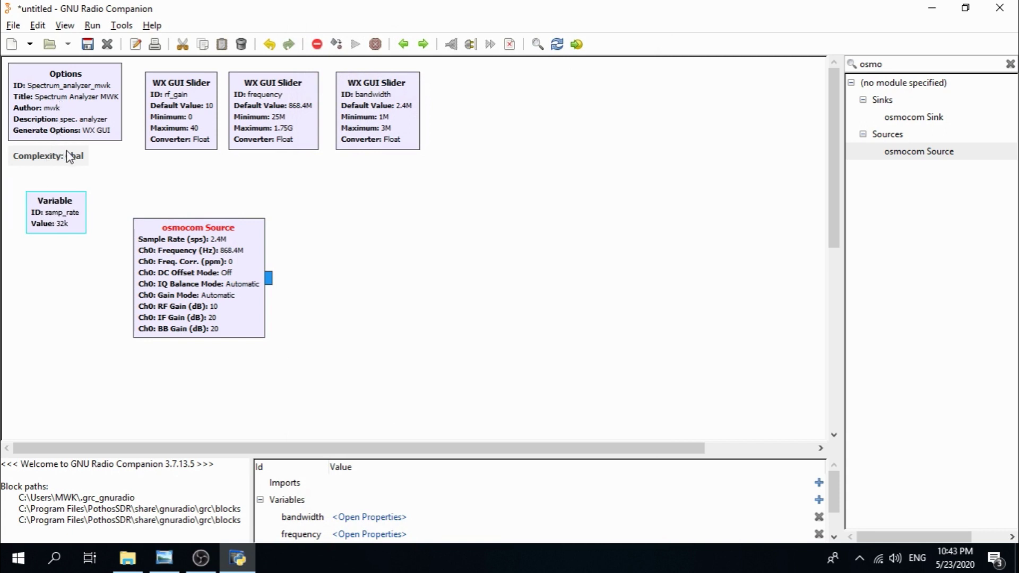
drag(58, 224, 58, 205)
right_click(57, 203)
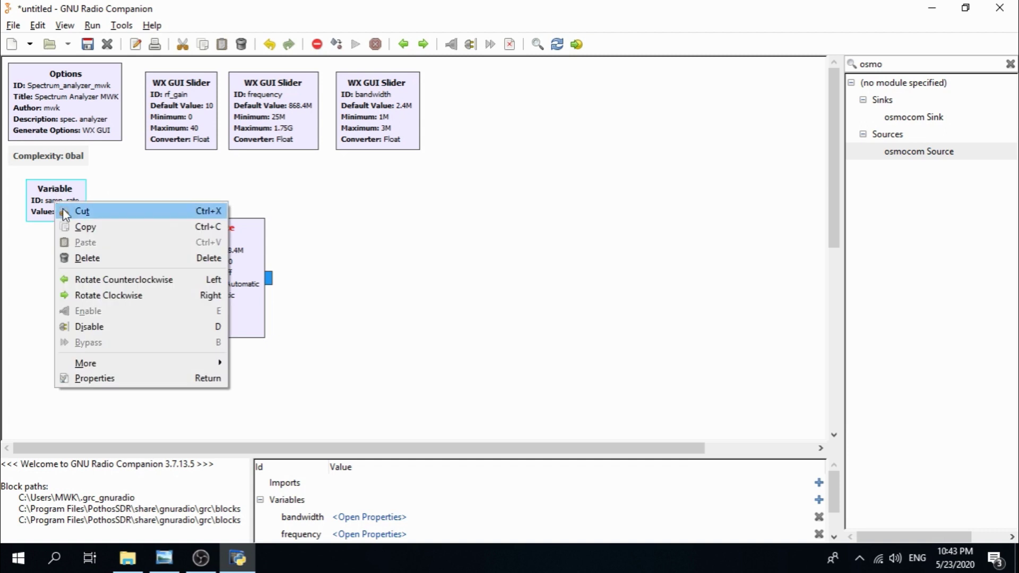
click(108, 260)
drag(176, 260, 88, 248)
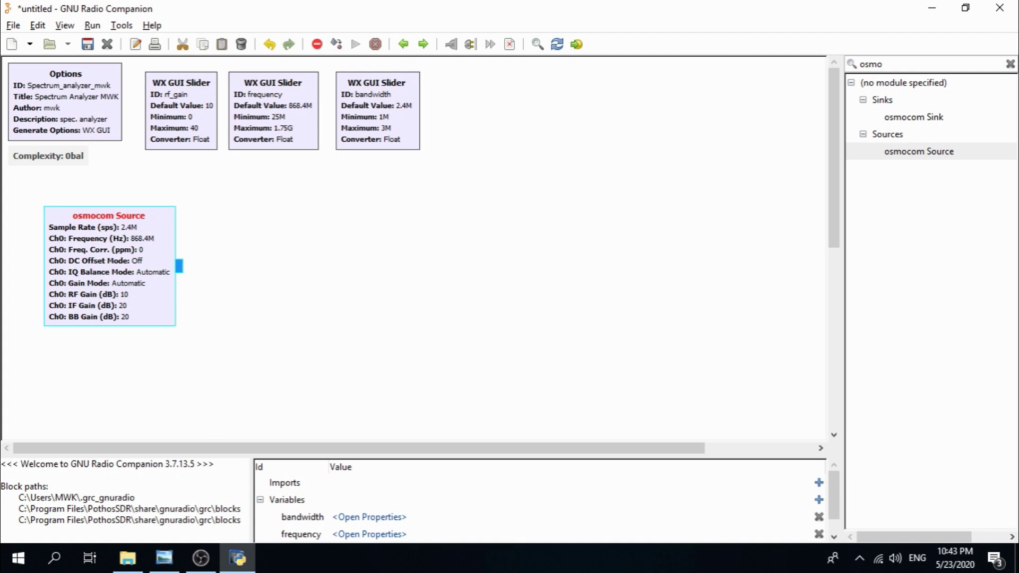
Add a Throttle block and place it to the right of the osmocom Source, level with its output port
key(alt+Tab)
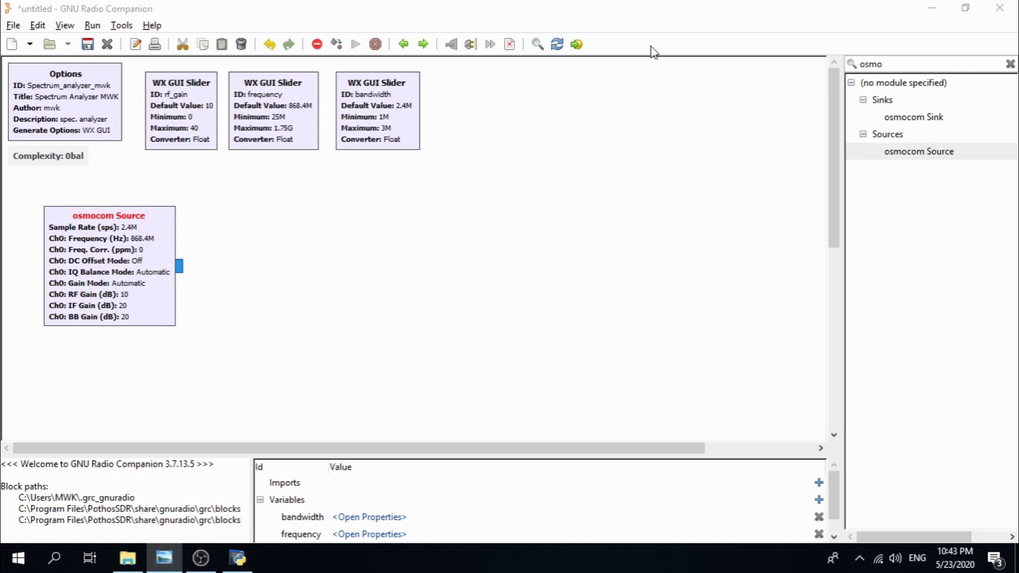
double_click(880, 64)
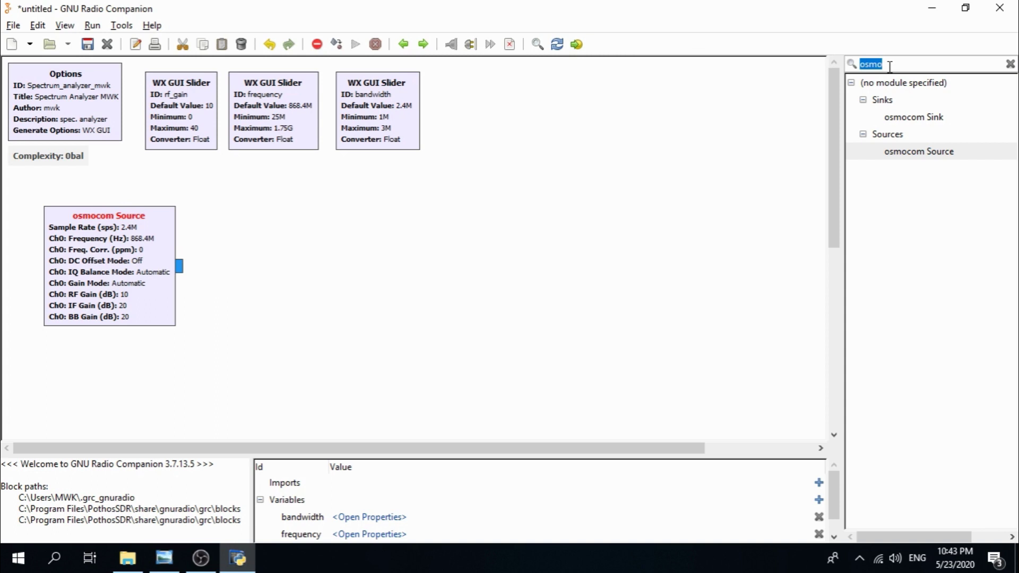
text(thro)
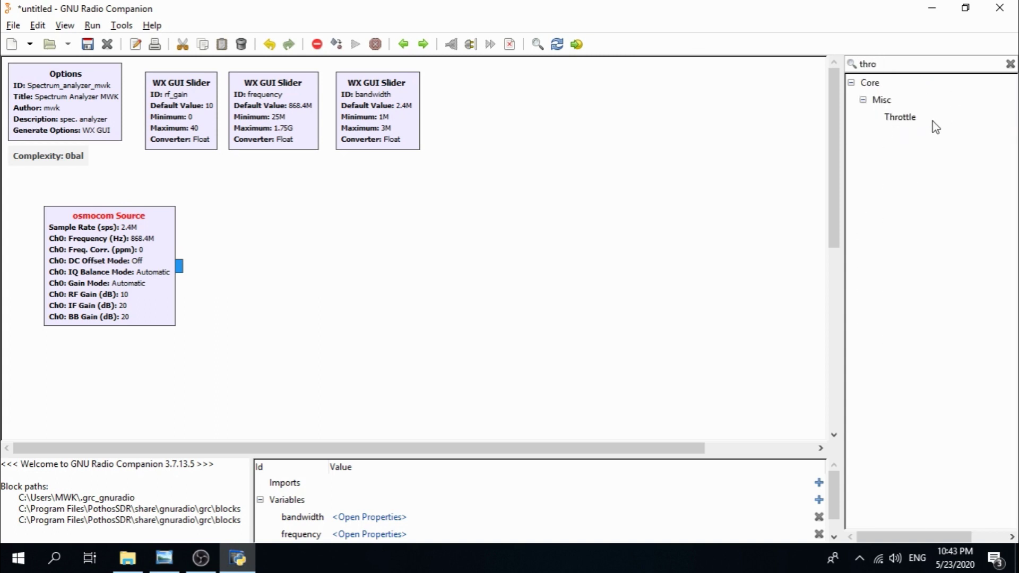
double_click(933, 119)
drag(365, 237, 299, 264)
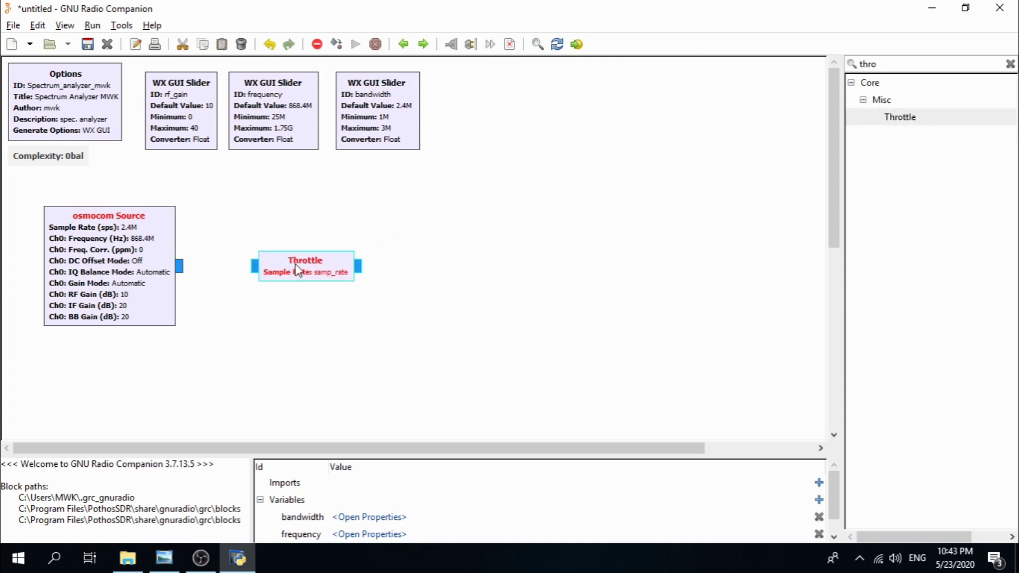
Set the Throttle block's sample rate to the variable bandwidth
double_click(300, 264)
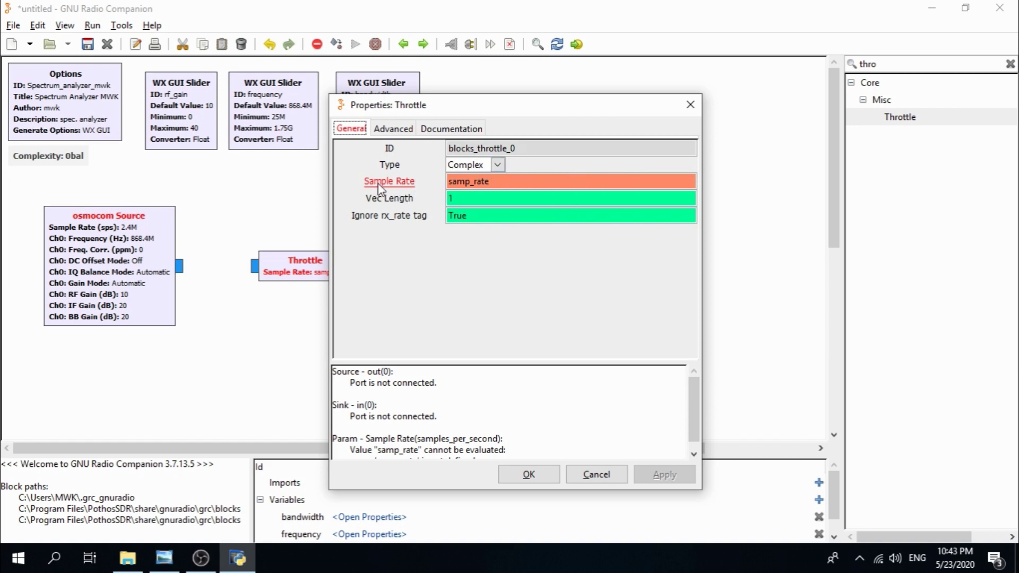
triple_click(502, 182)
drag(459, 98, 449, 136)
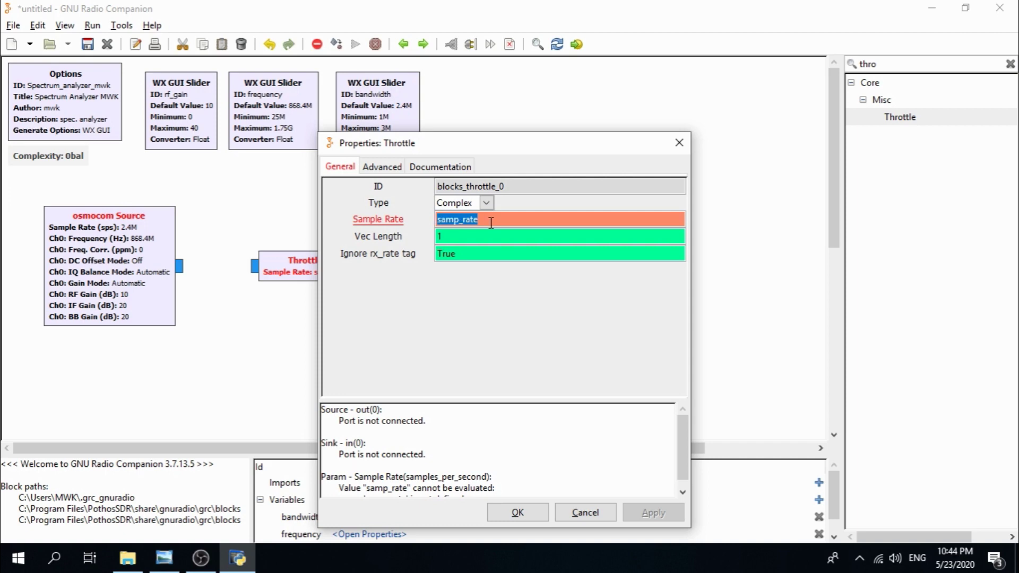
text(bandwidth)
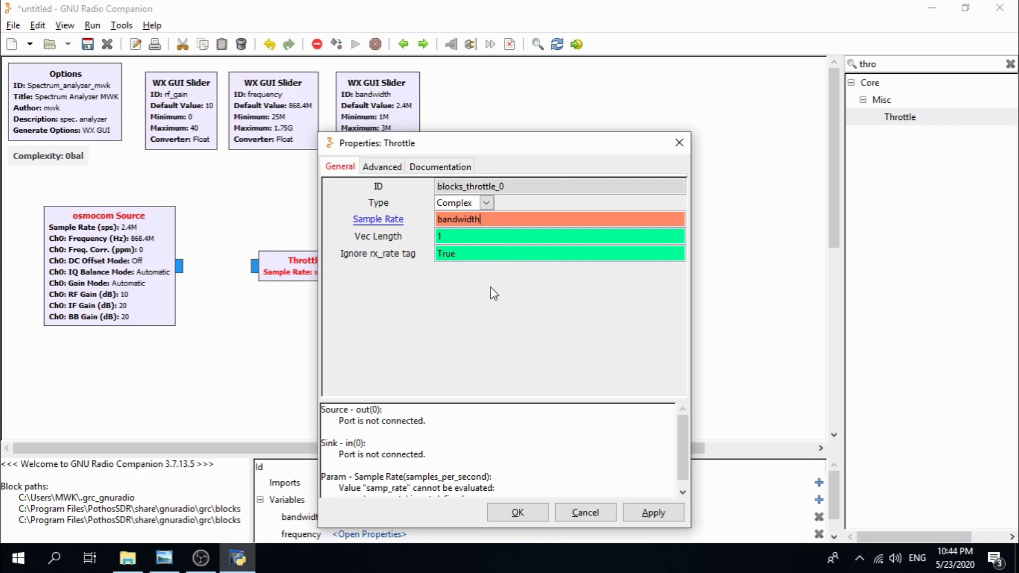
click(525, 512)
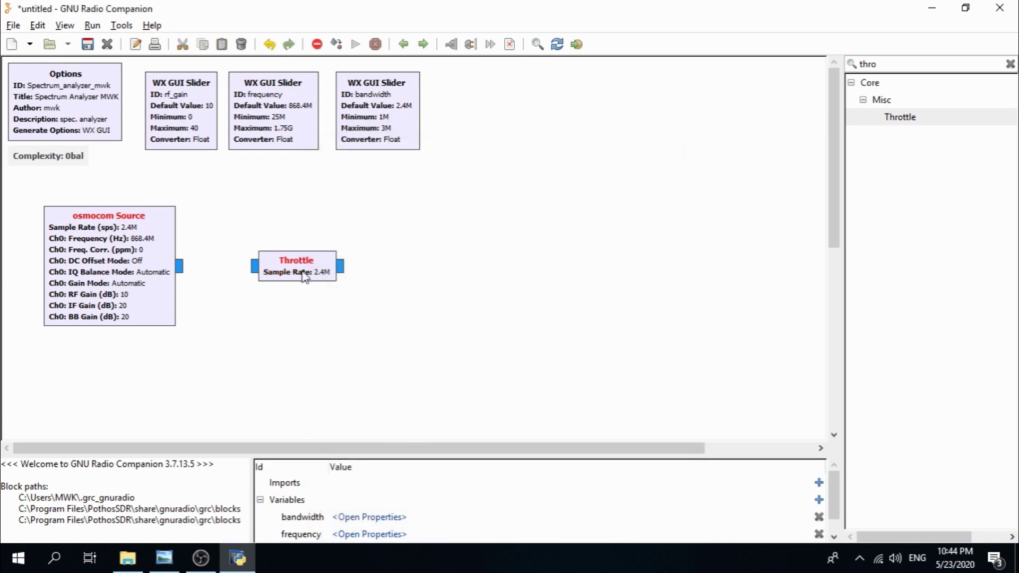
Move the Throttle block closer to the osmocom Source, keeping it level with the source's output port
drag(302, 272, 291, 271)
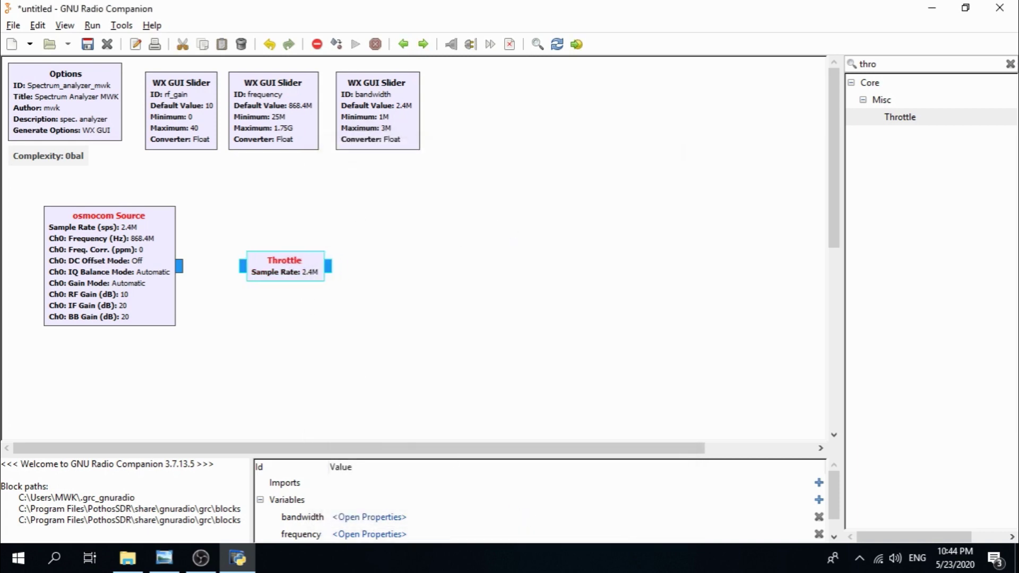
key(alt+Tab)
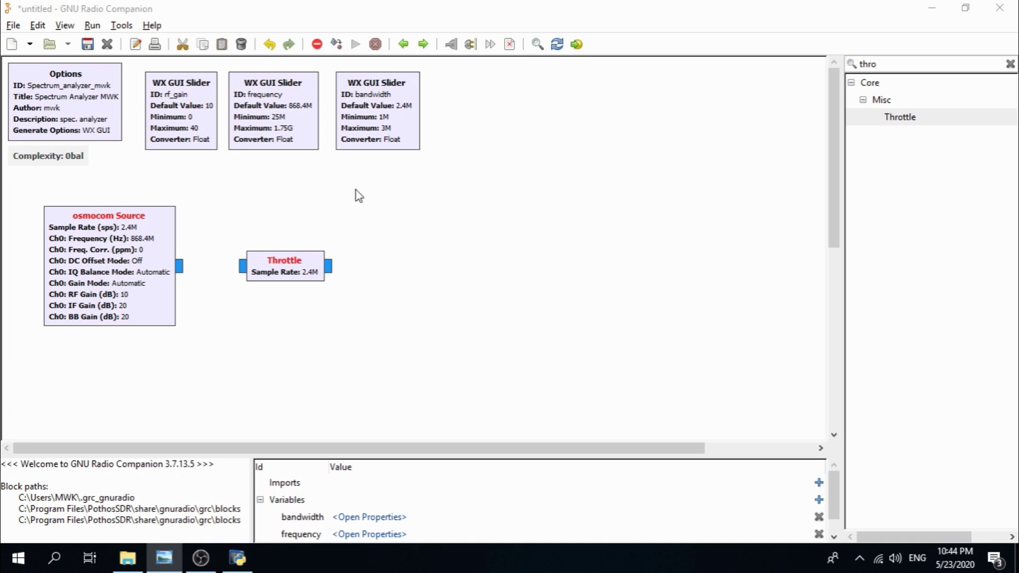
drag(303, 264, 309, 272)
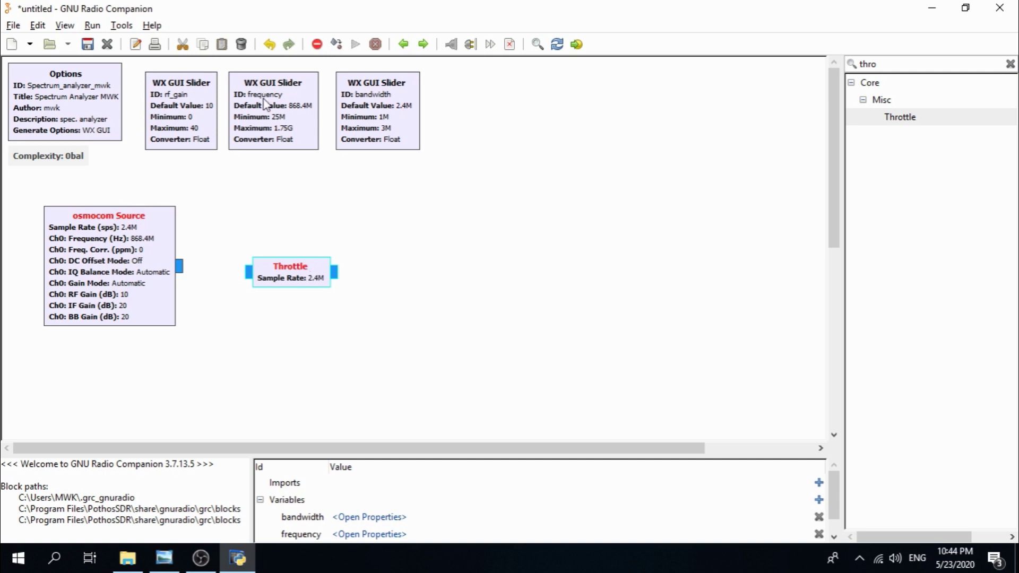
mouse_move(304, 277)
mouse_down()
mouse_move(269, 266)
mouse_move(304, 272)
mouse_up()
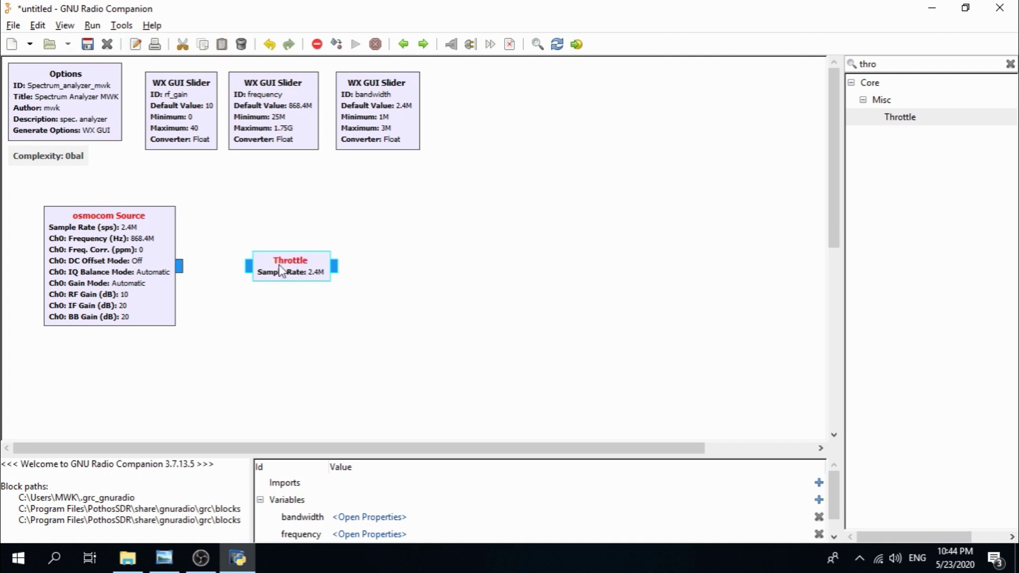
drag(279, 265, 255, 267)
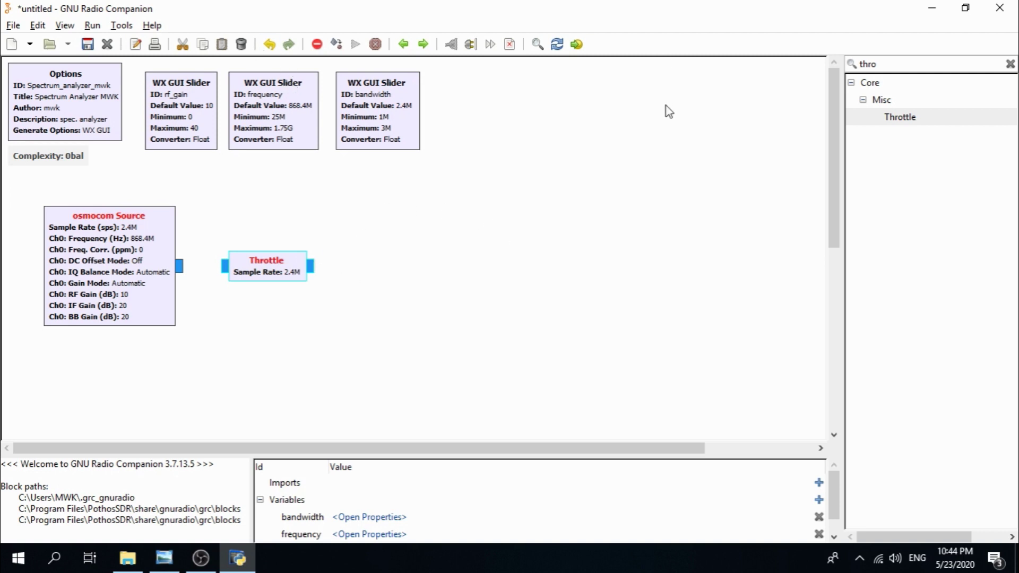
Add a WX GUI FFT Sink block and place it to the right of the Throttle block, slightly higher
double_click(896, 67)
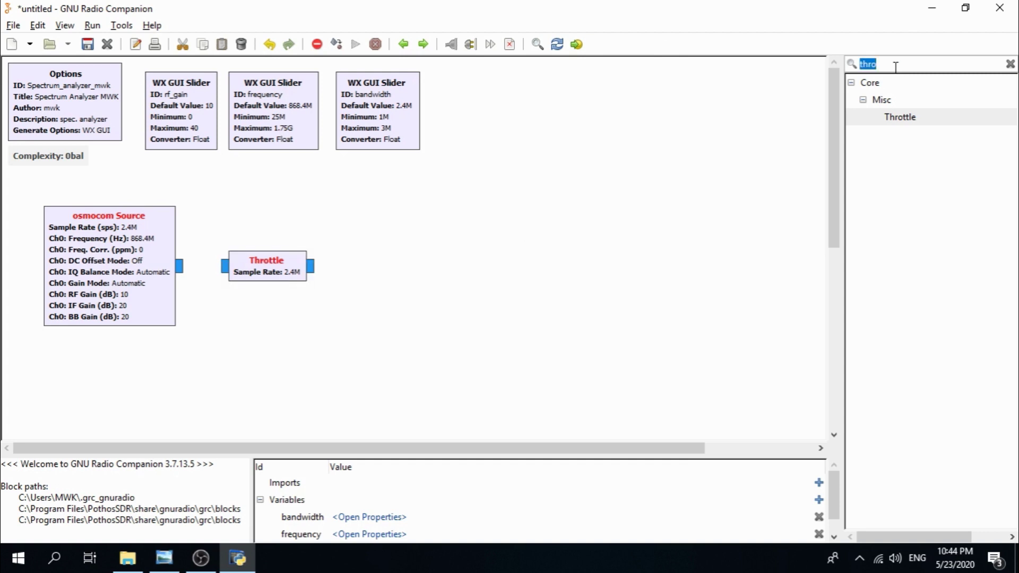
text(wx gui)
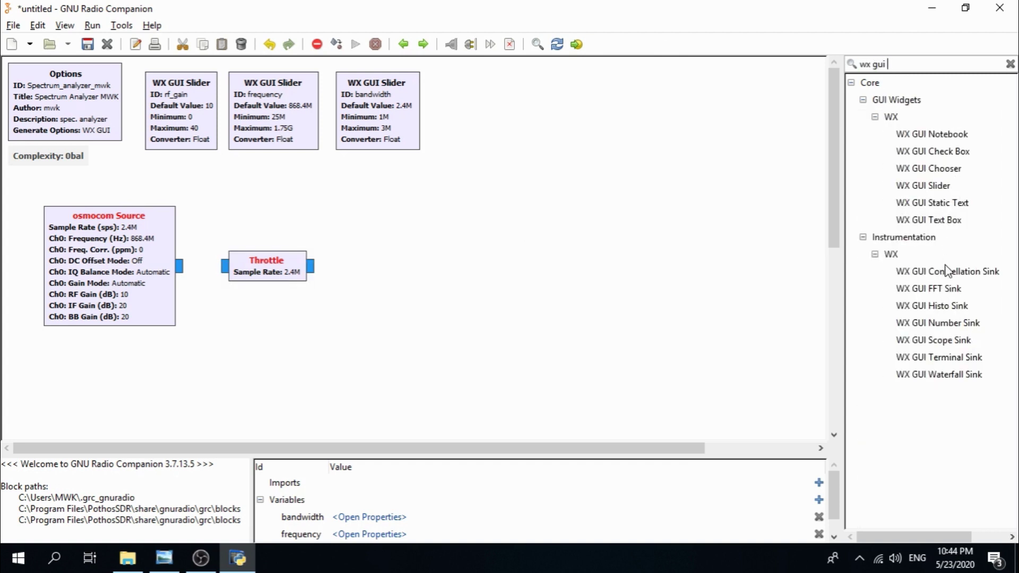
click(942, 289)
key(Return)
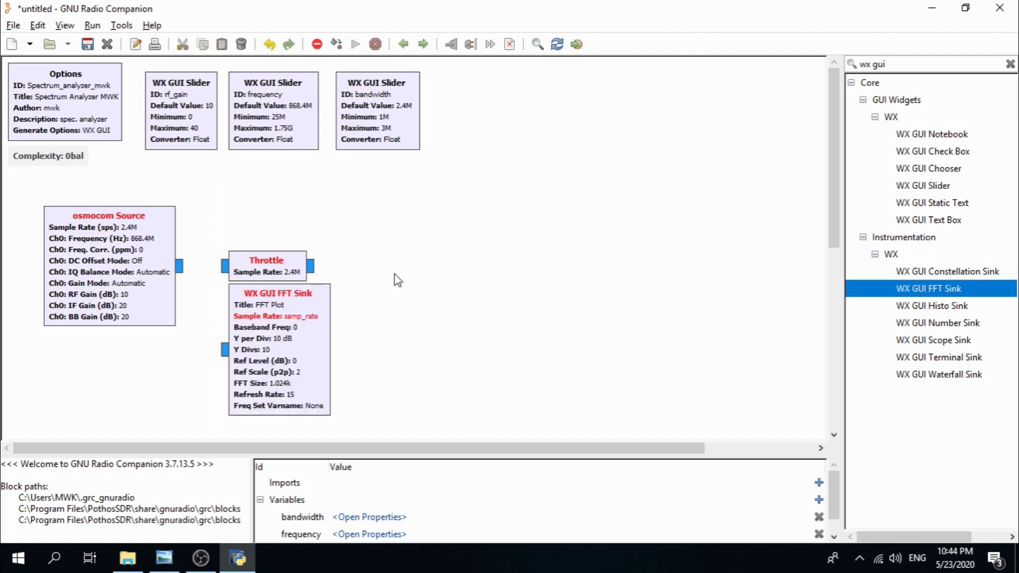
drag(281, 324, 553, 183)
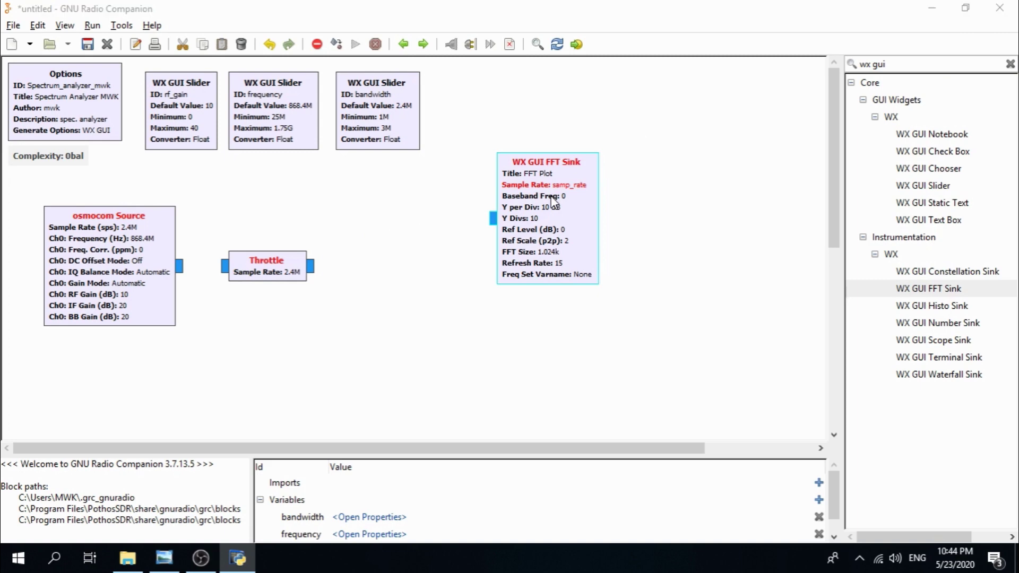
Set the WX GUI FFT Sink's sample rate to the variable bandwidth
double_click(552, 196)
drag(491, 95, 513, 84)
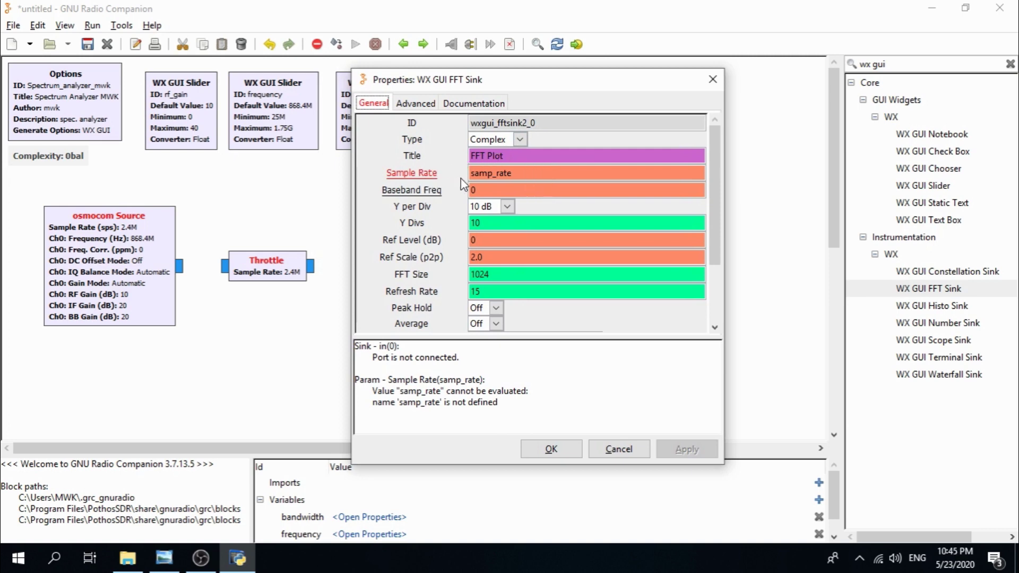
triple_click(536, 171)
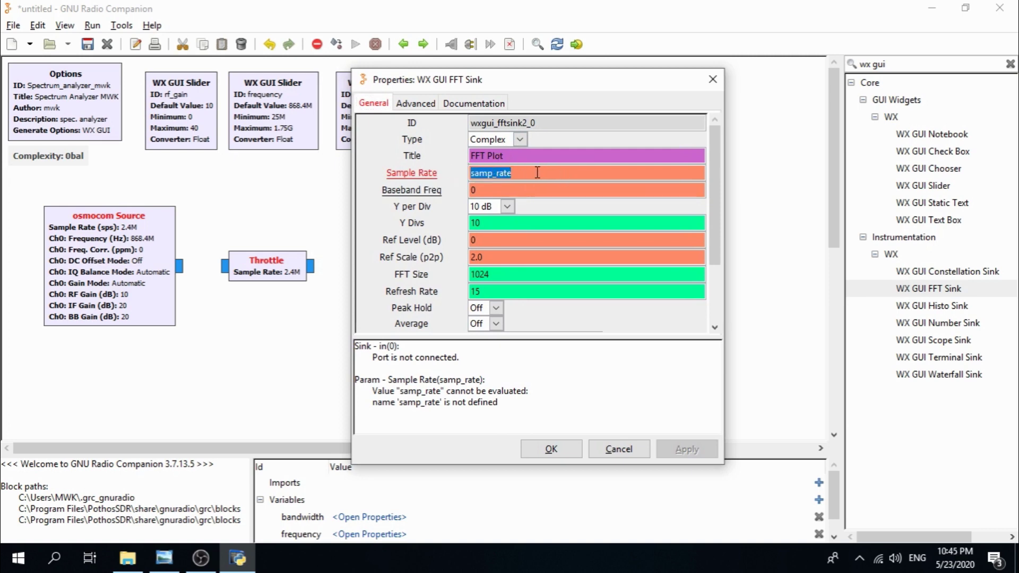
drag(480, 85, 552, 107)
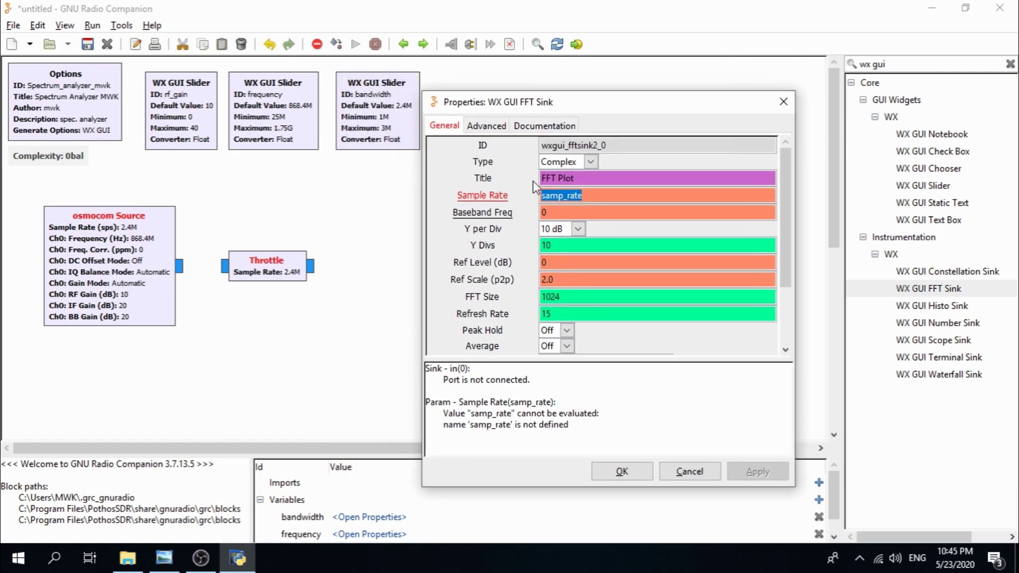
text(ban)
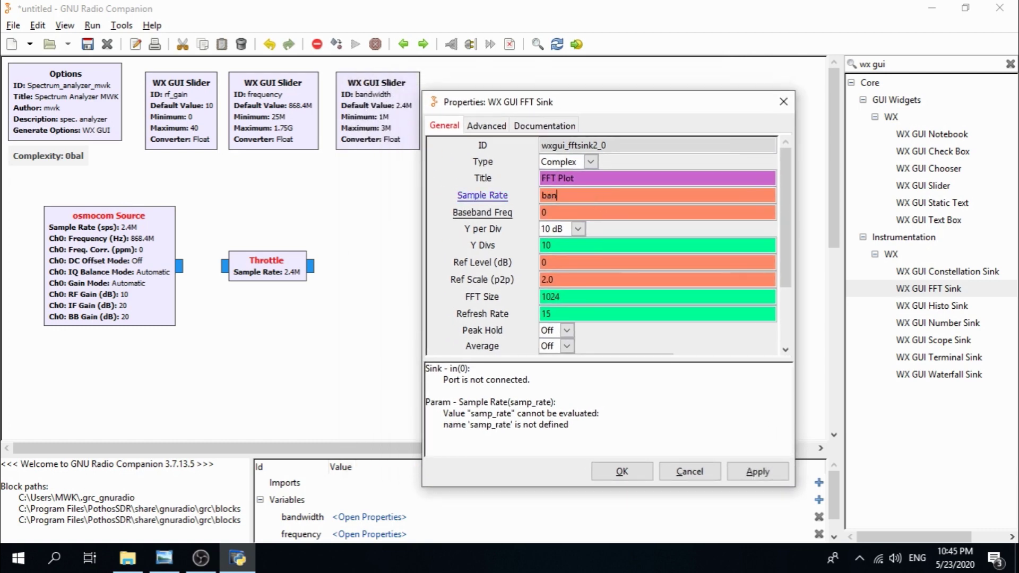
text(dwidth)
Set the WX GUI FFT Sink's baseband frequency to the variable frequency and turn its Average option On
click(573, 211)
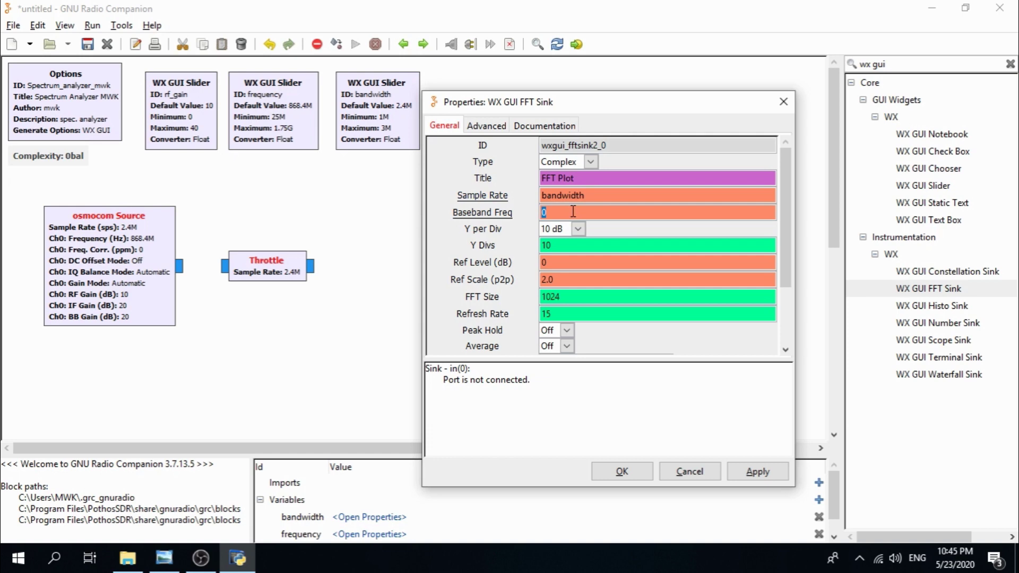
text(frequency)
drag(606, 98, 584, 83)
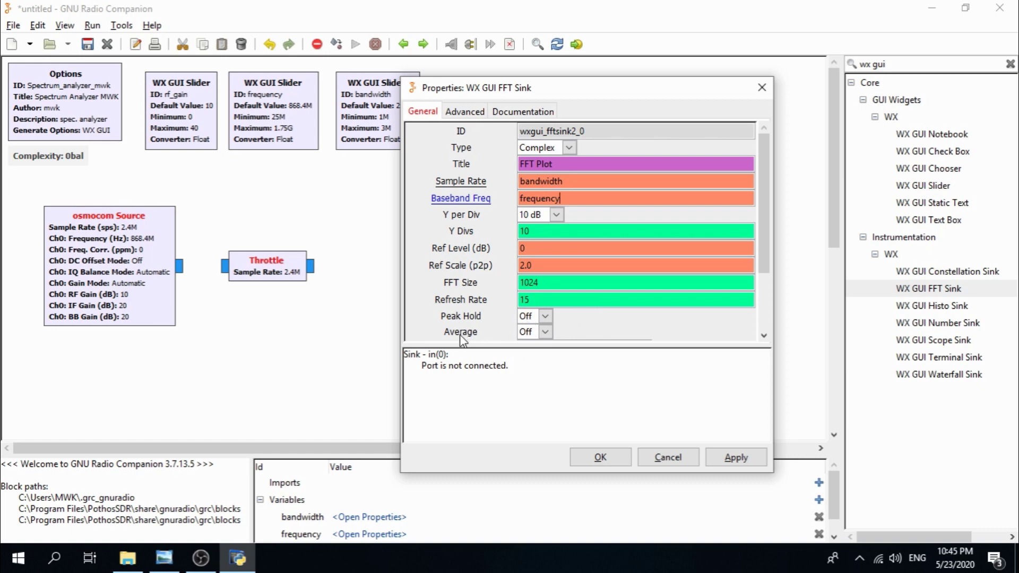
click(534, 336)
click(531, 349)
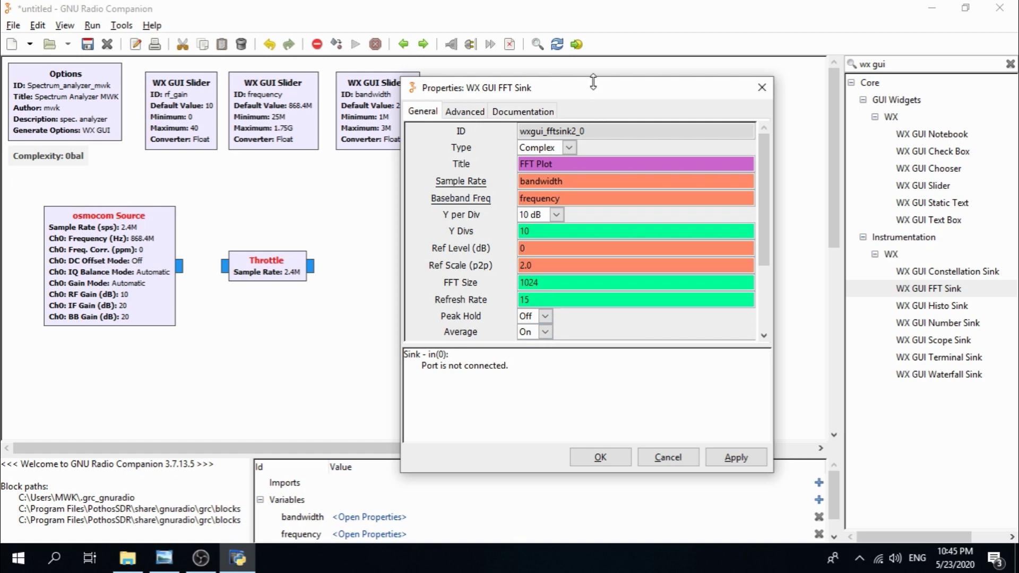
Review the remaining parameters of the WX GUI FFT Sink, keep its FFT size at 1024, and accept the properties
drag(593, 78, 603, 10)
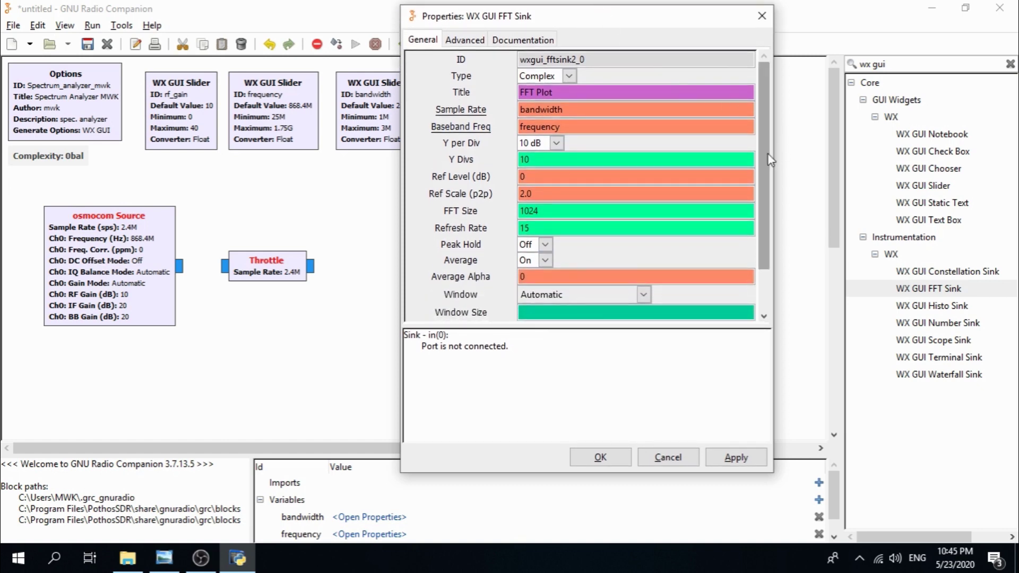
drag(767, 155, 766, 205)
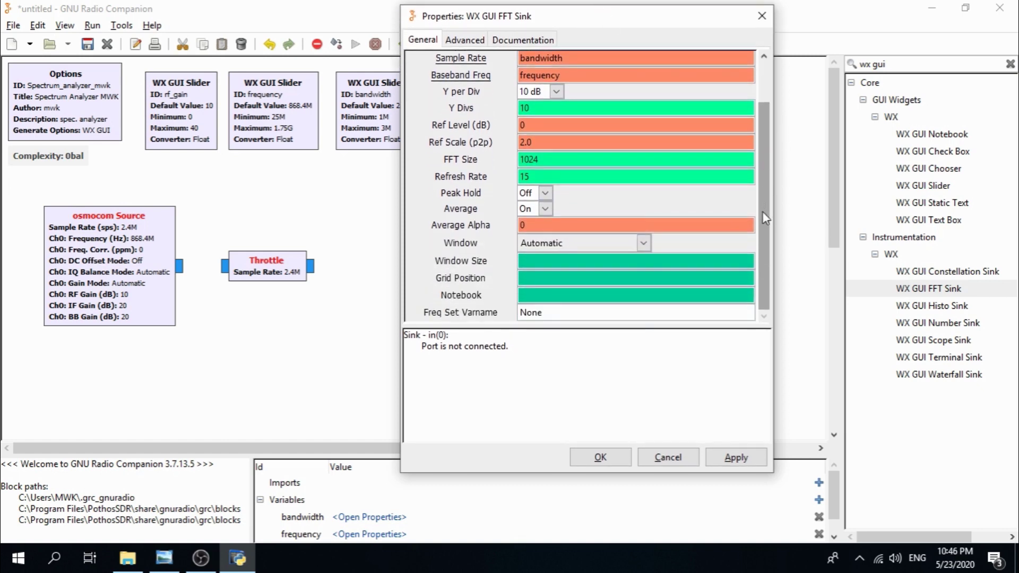
drag(765, 218, 769, 150)
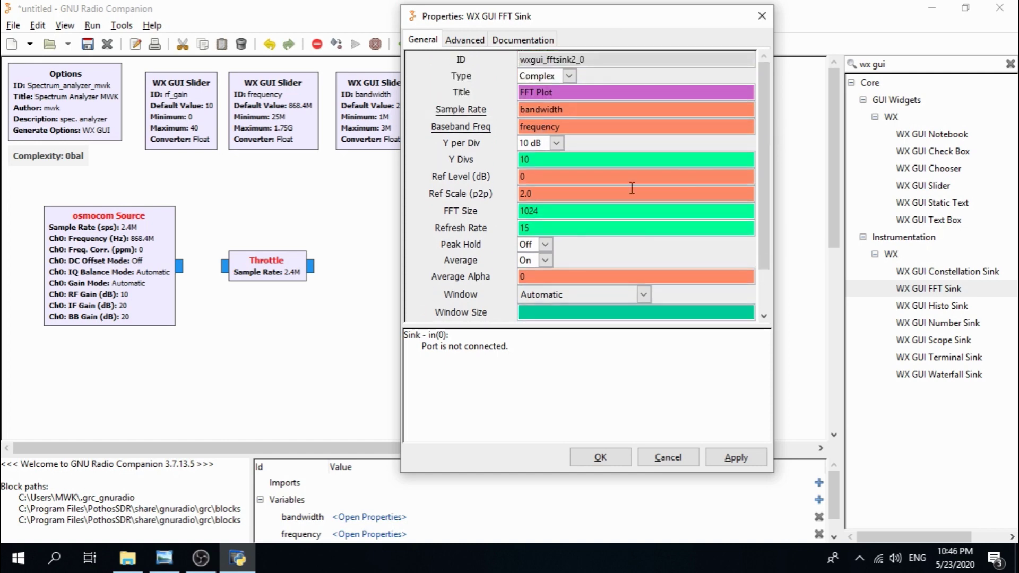
drag(552, 213, 515, 213)
click(554, 211)
click(590, 460)
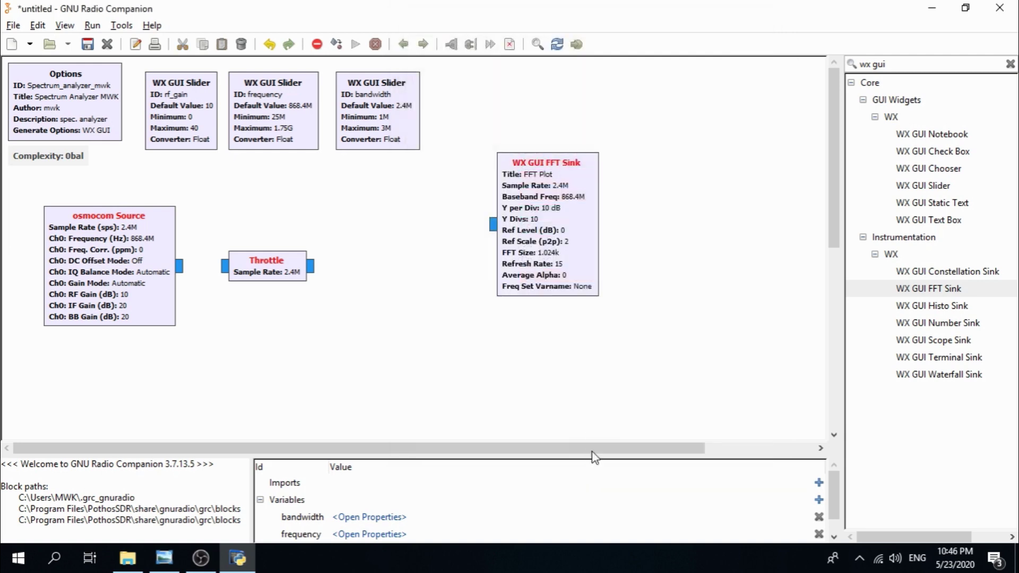
Add a WX GUI Waterfall Sink block below the FFT Sink and line both sinks up to the right of the Throttle
mouse_move(540, 236)
mouse_down()
mouse_move(511, 206)
mouse_move(530, 219)
mouse_move(524, 225)
mouse_up()
key(alt+Tab)
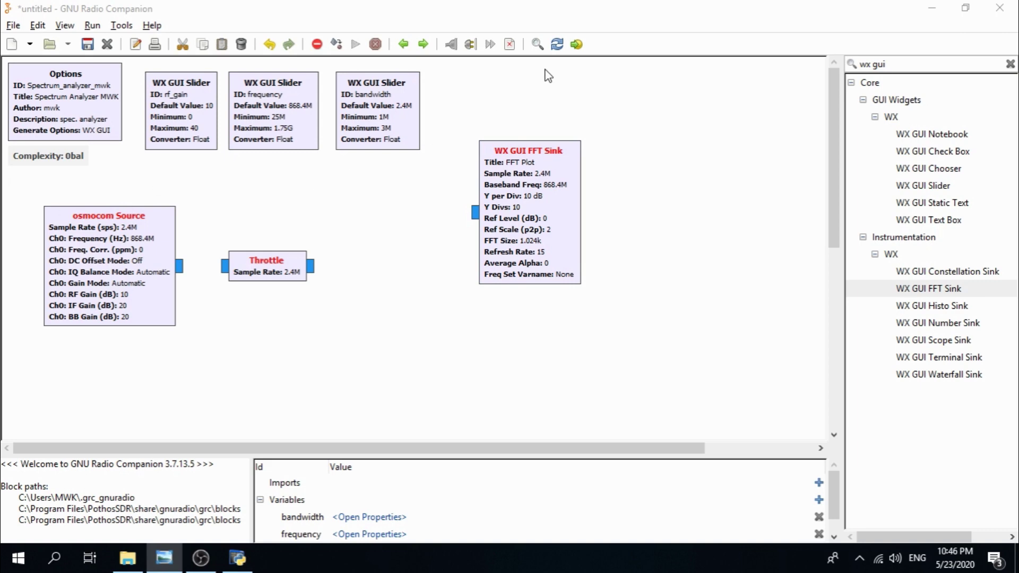
click(902, 61)
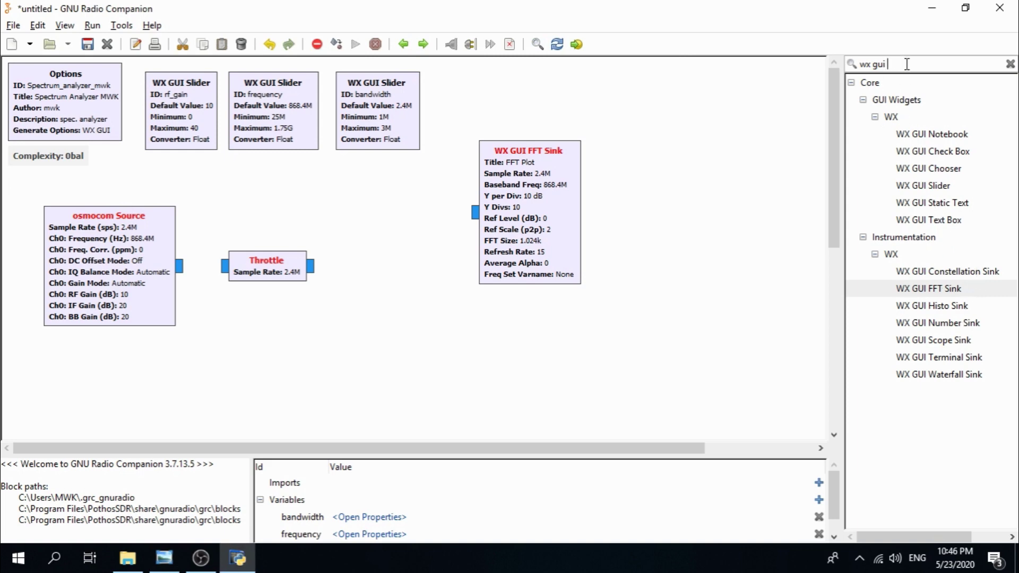
text(w)
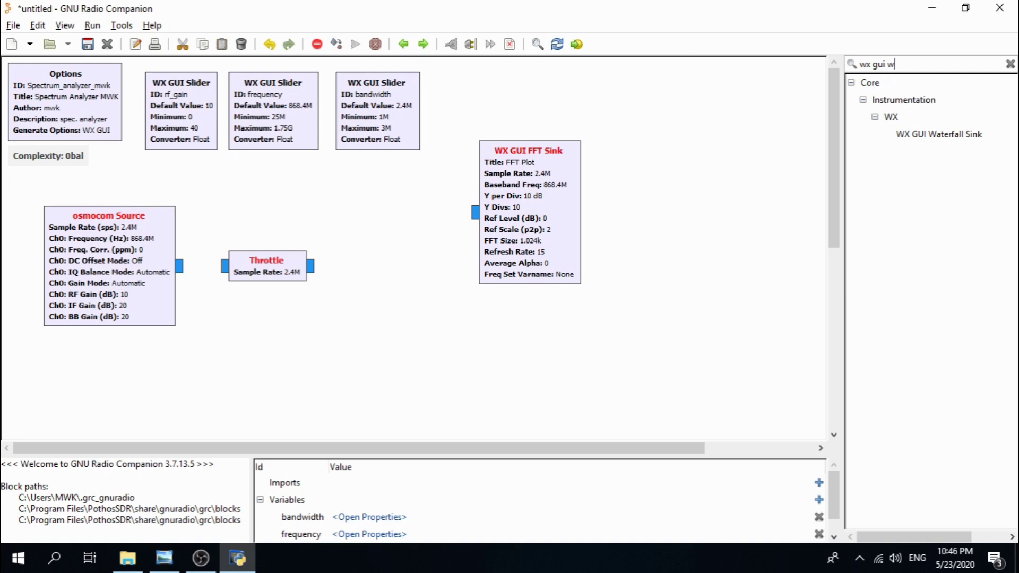
double_click(957, 136)
drag(474, 256, 532, 349)
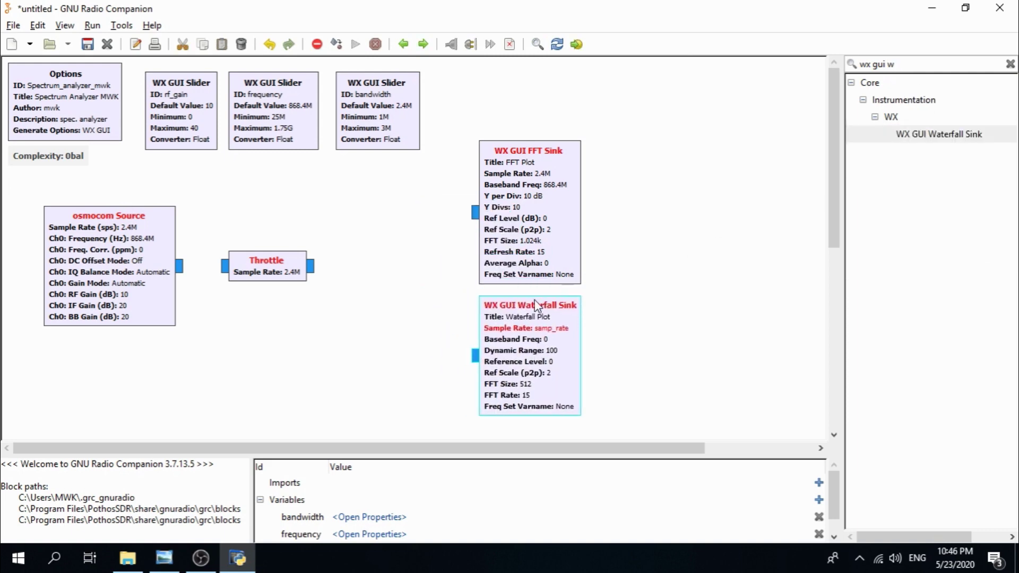
drag(535, 242, 558, 212)
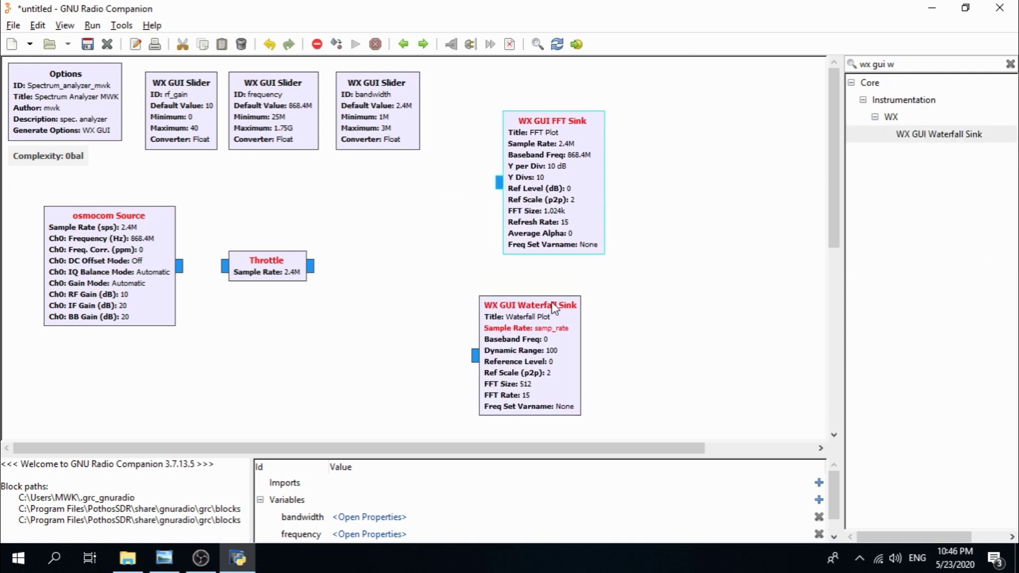
drag(543, 336, 559, 322)
Set the WX GUI Waterfall Sink's sample rate to the variable bandwidth
double_click(559, 322)
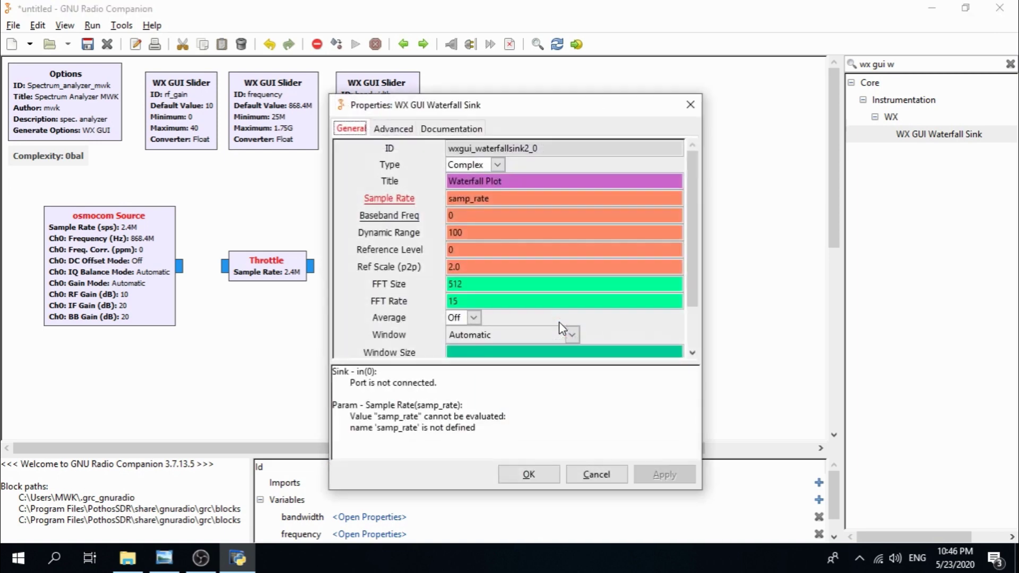
drag(446, 105, 424, 74)
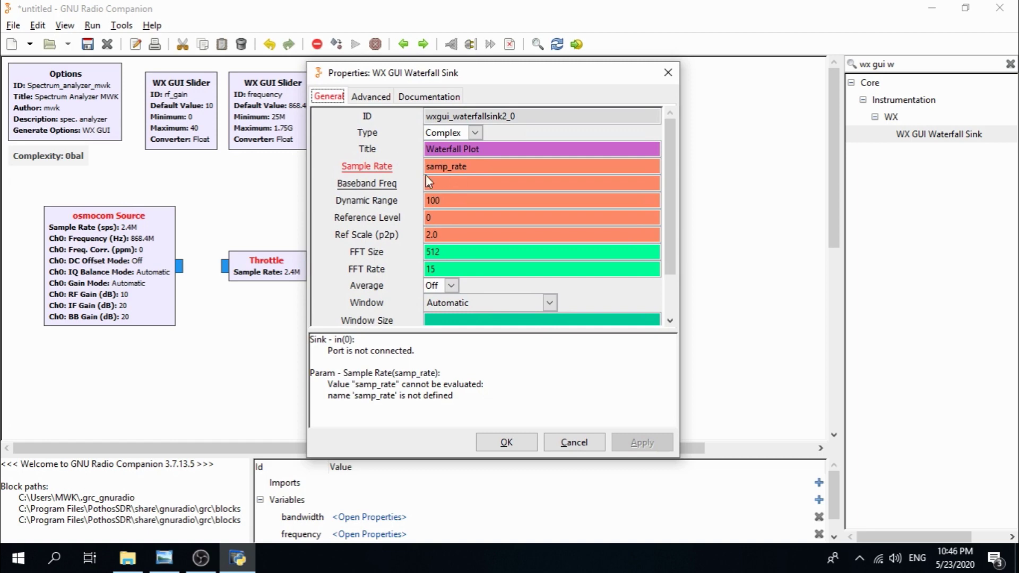
text(0)
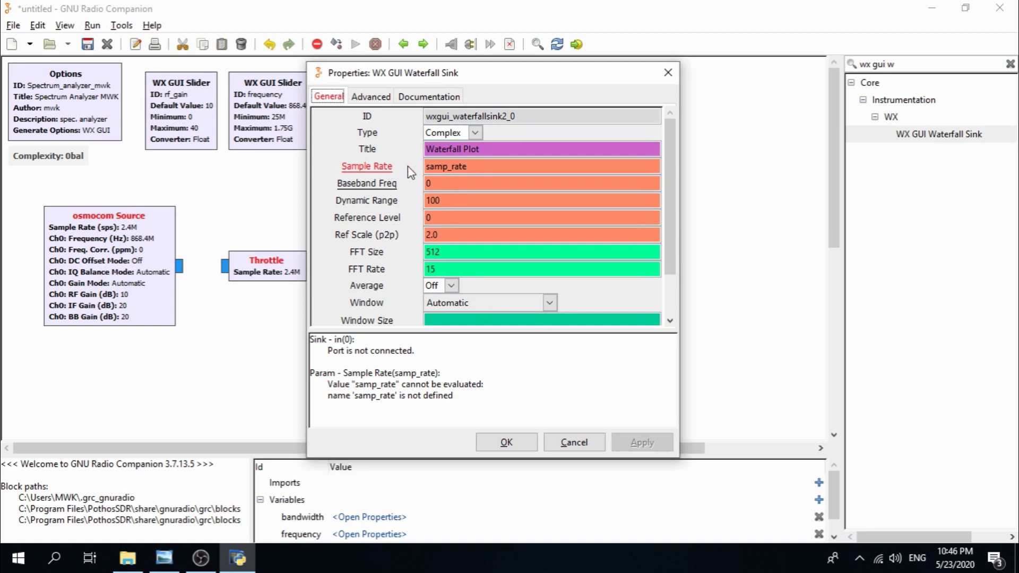
double_click(487, 166)
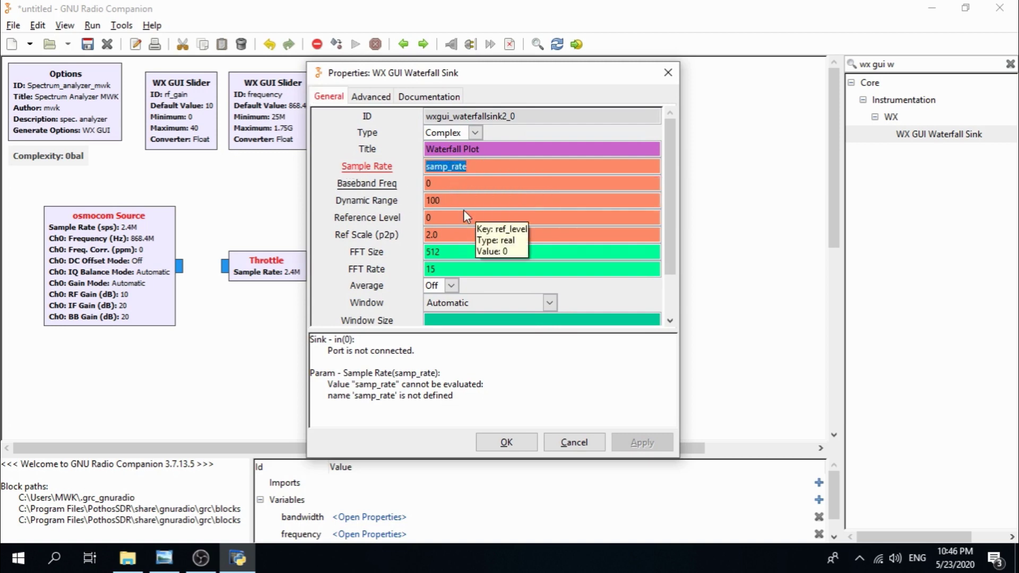
text(bandwi)
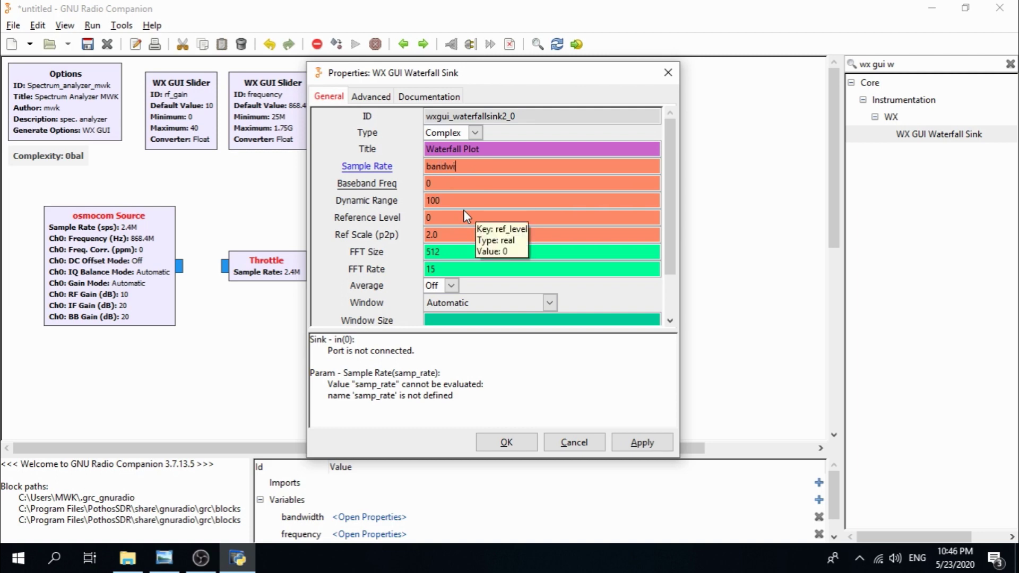
text(dth)
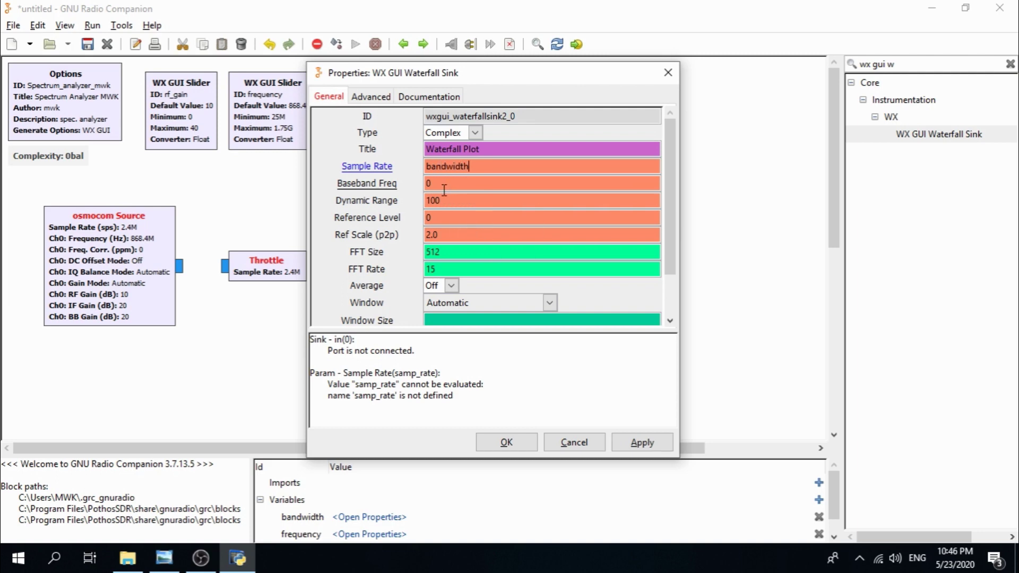
Set the WX GUI Waterfall Sink's baseband frequency to the variable frequency
key(Tab)
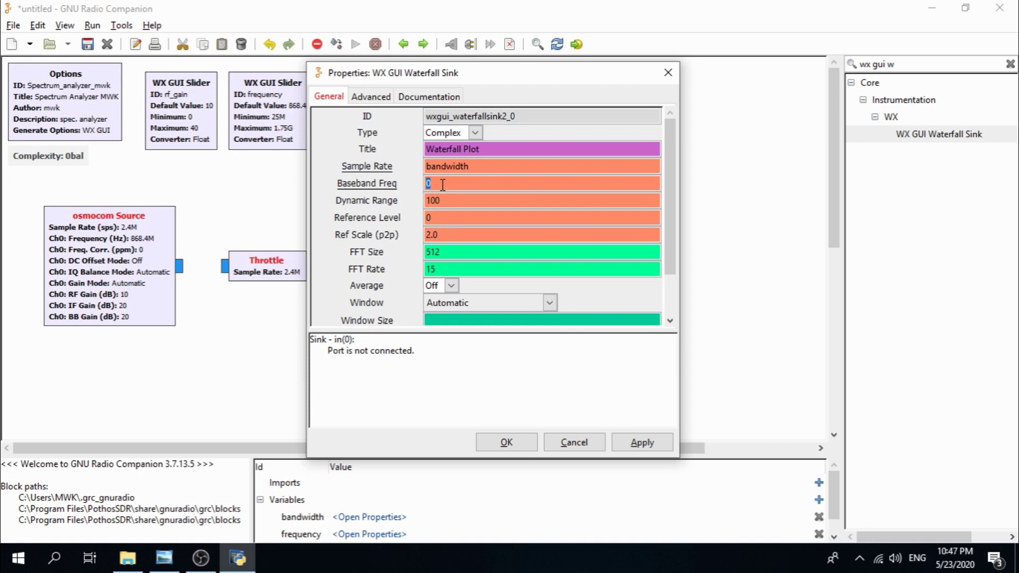
text(frequency)
drag(393, 75, 449, 71)
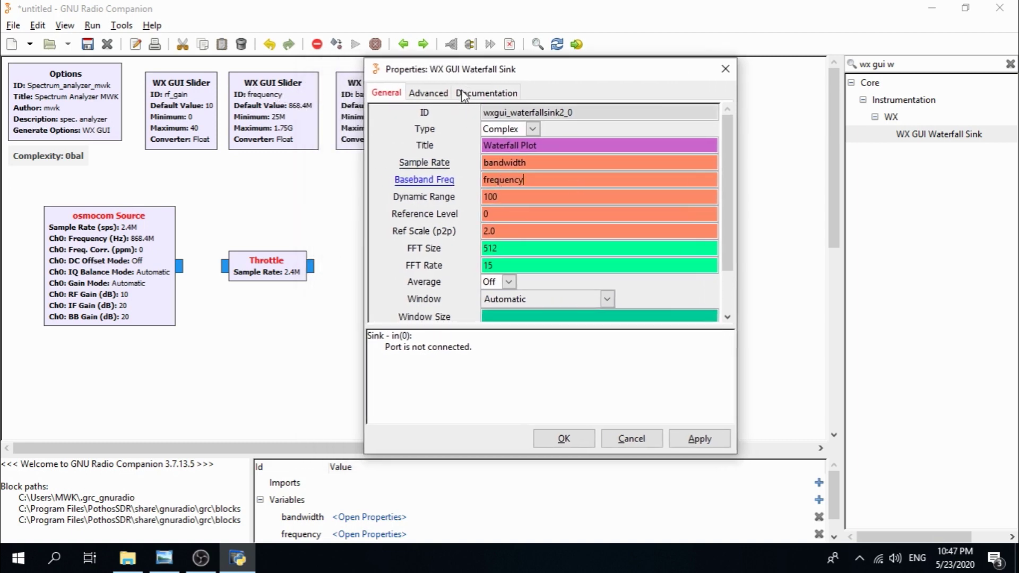
drag(471, 77, 552, 75)
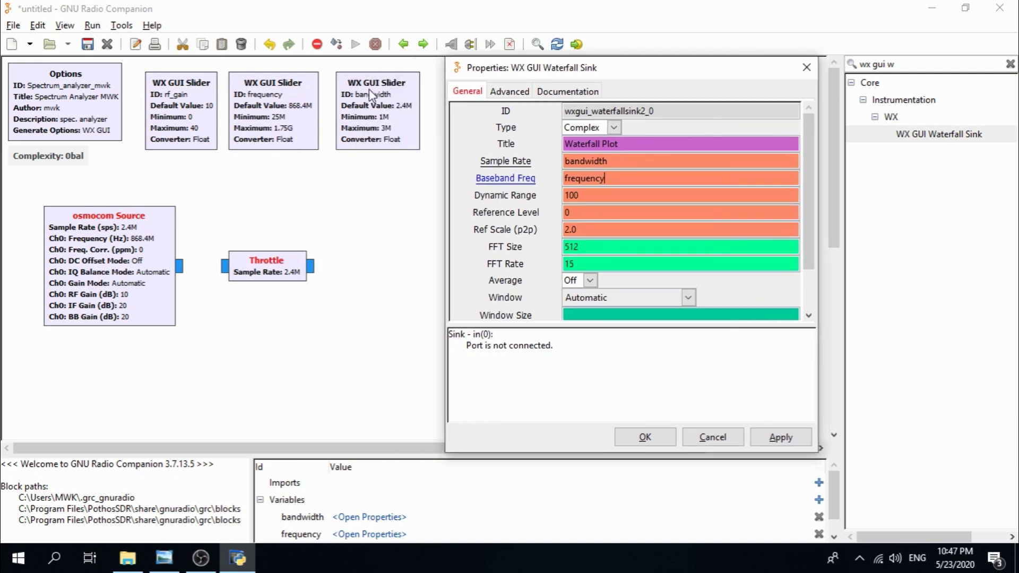
Set the WX GUI Waterfall Sink's FFT size to 1024, turn its Average option On, and accept the properties
double_click(589, 249)
text(1024)
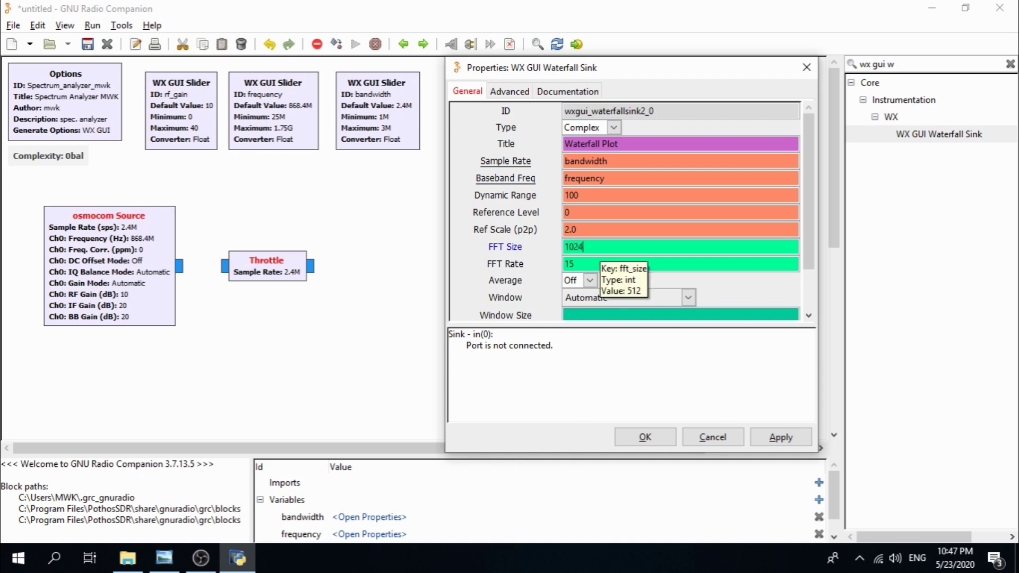
click(589, 284)
click(583, 298)
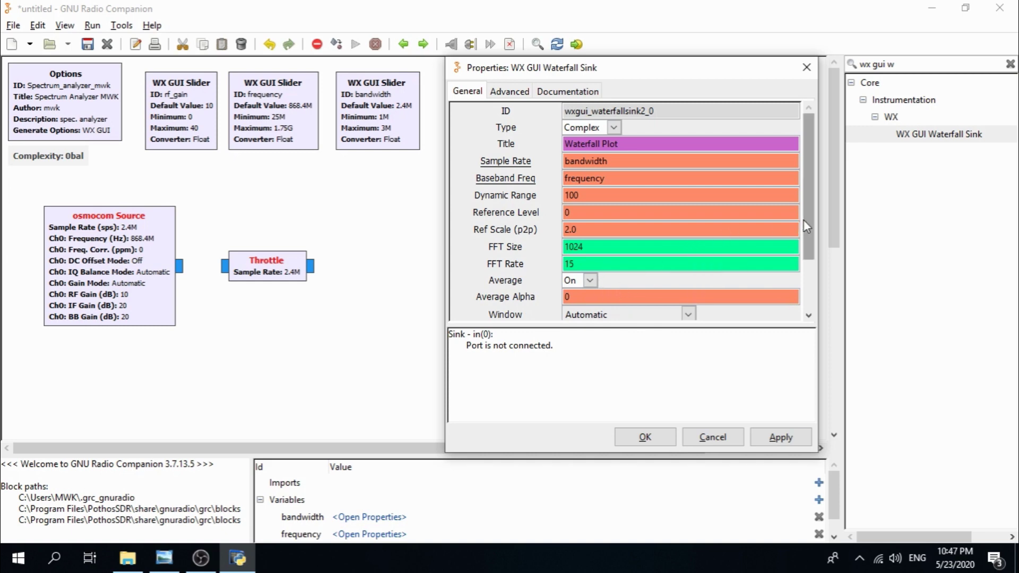
mouse_move(811, 219)
mouse_down()
mouse_move(811, 278)
mouse_move(812, 225)
mouse_up()
click(646, 439)
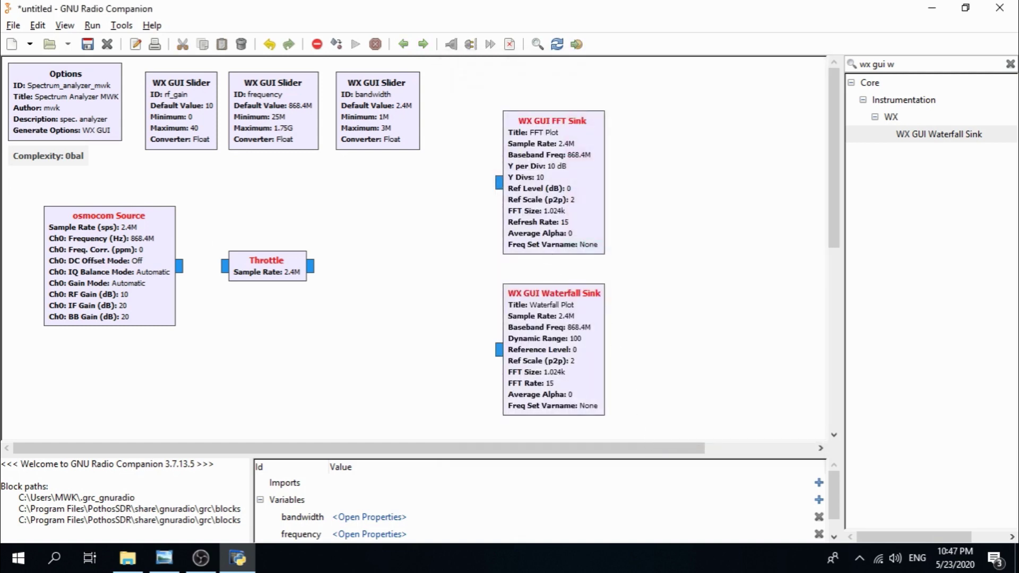
Connect the osmocom Source output to the Throttle, and the Throttle output to both the FFT Sink and the Waterfall Sink
key(alt+Tab)
click(180, 265)
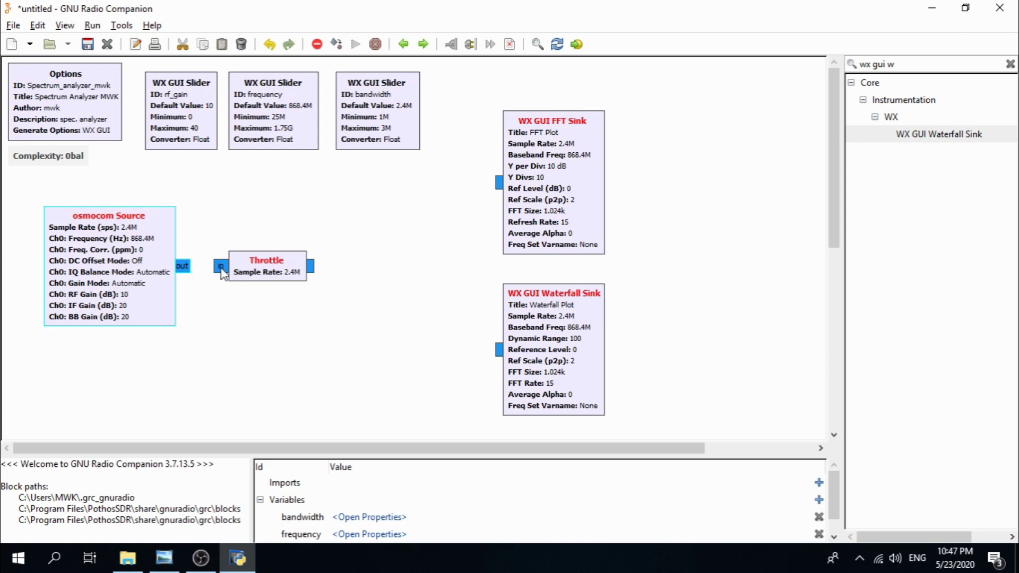
click(221, 268)
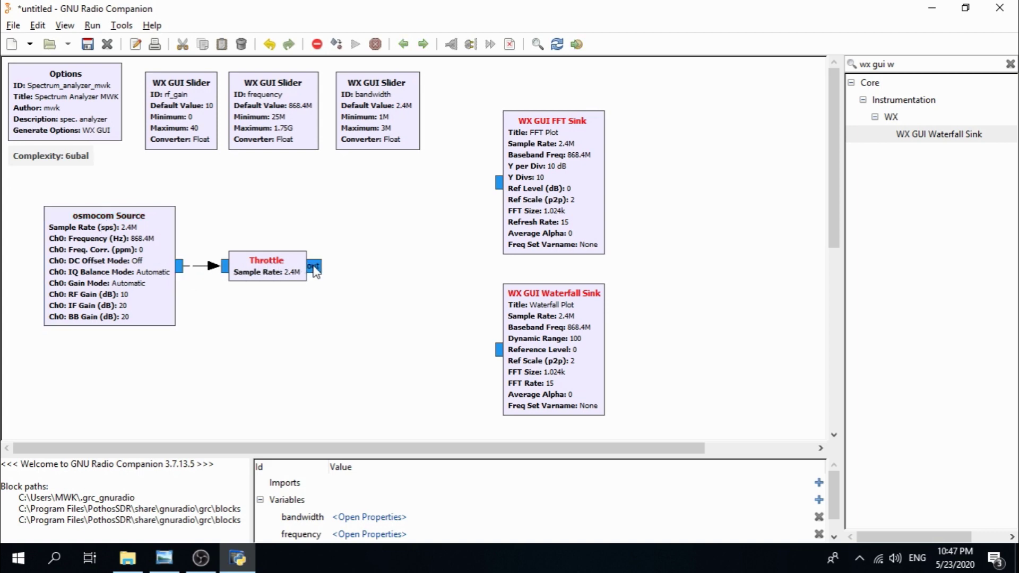
click(494, 184)
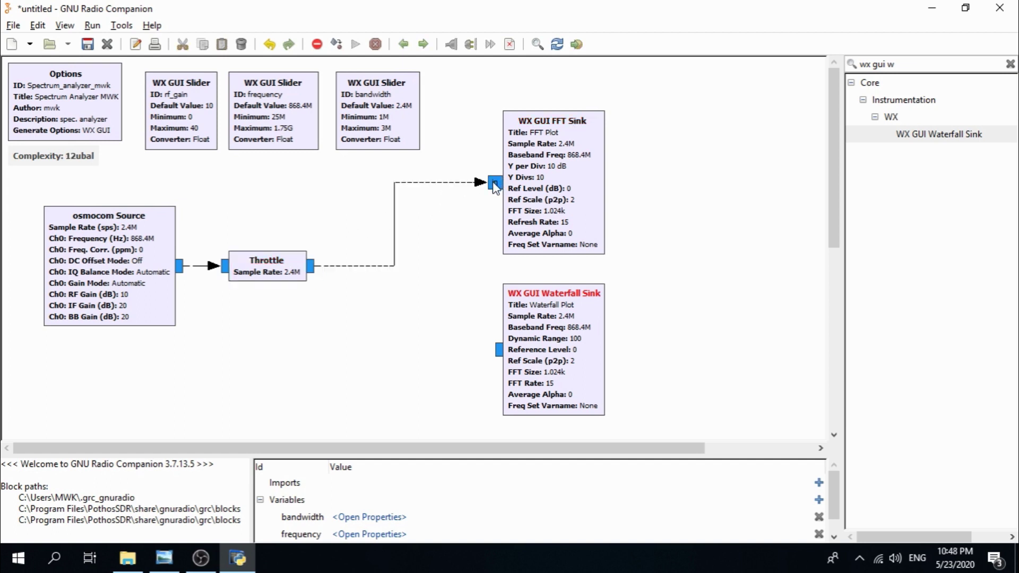
click(315, 268)
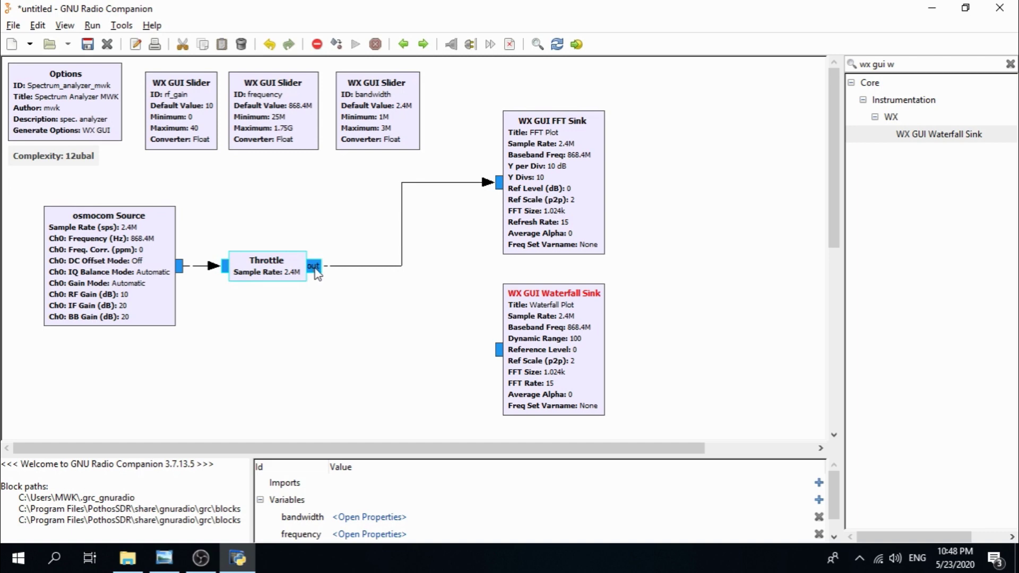
click(494, 351)
Move both sinks slightly farther right of the Throttle, aligned vertically with a wider gap between them
drag(552, 366, 564, 366)
drag(558, 219, 575, 201)
drag(574, 322, 587, 323)
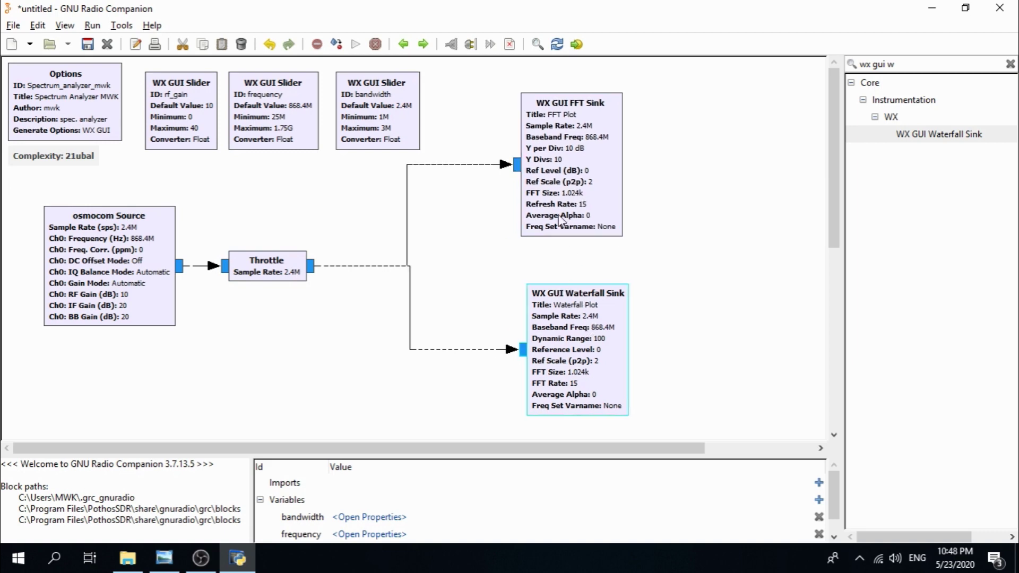
drag(550, 202, 556, 201)
mouse_move(579, 313)
mouse_down()
mouse_move(578, 301)
mouse_move(575, 327)
mouse_up()
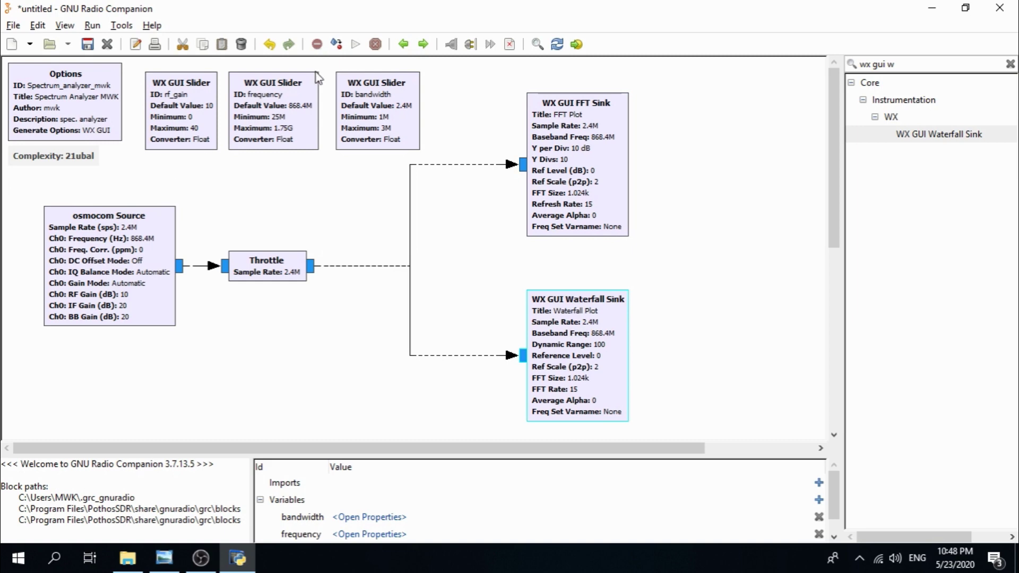
Generate the flowgraph, saving it to the Desktop as spectrum_analyzer_test.grc
click(337, 45)
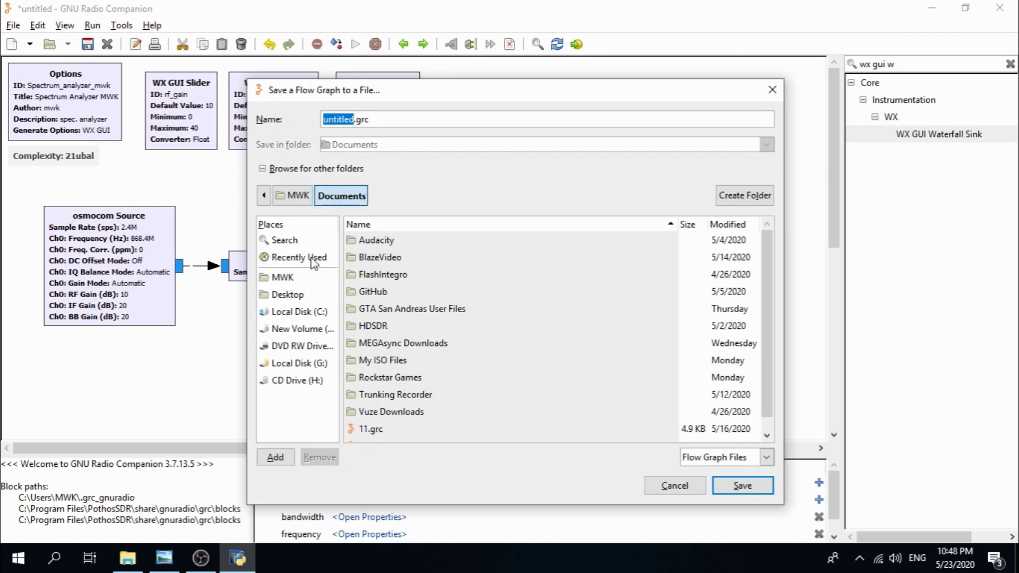
click(301, 298)
click(357, 120)
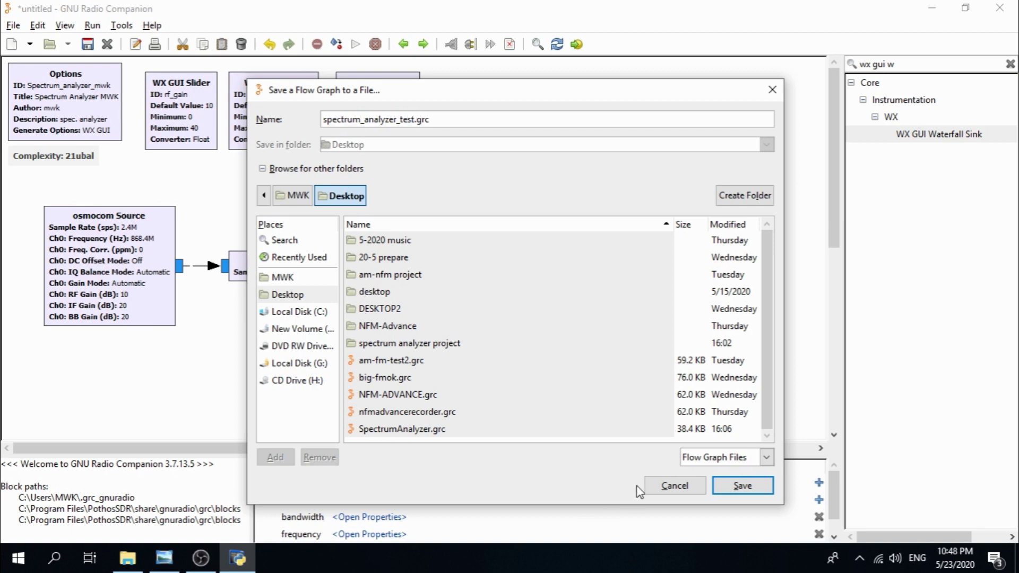
click(748, 487)
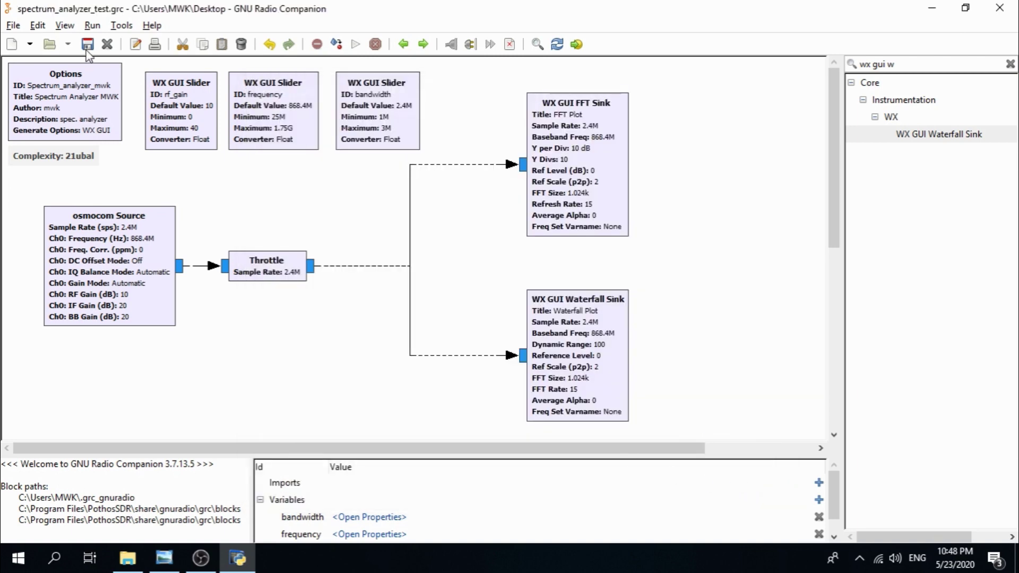
click(88, 46)
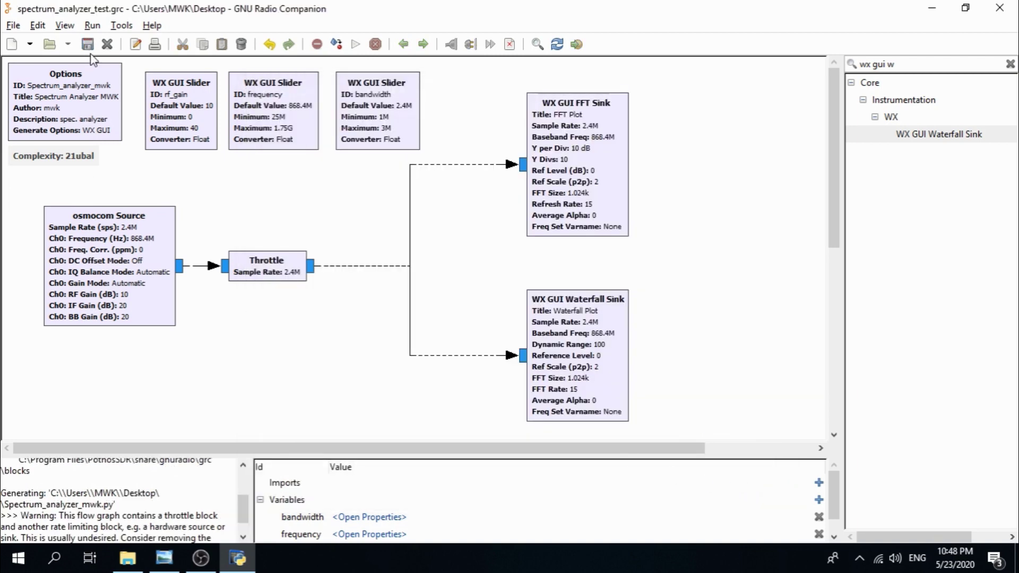
Run the flowgraph and autoscale the Waterfall Plot in the maximized Spectrum Analyzer MWK window
click(341, 49)
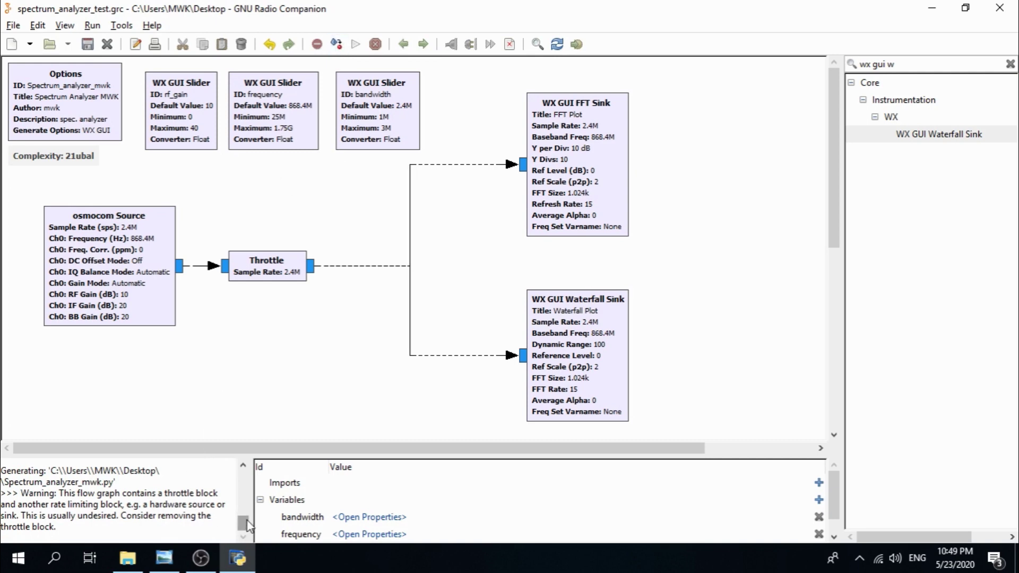
click(356, 46)
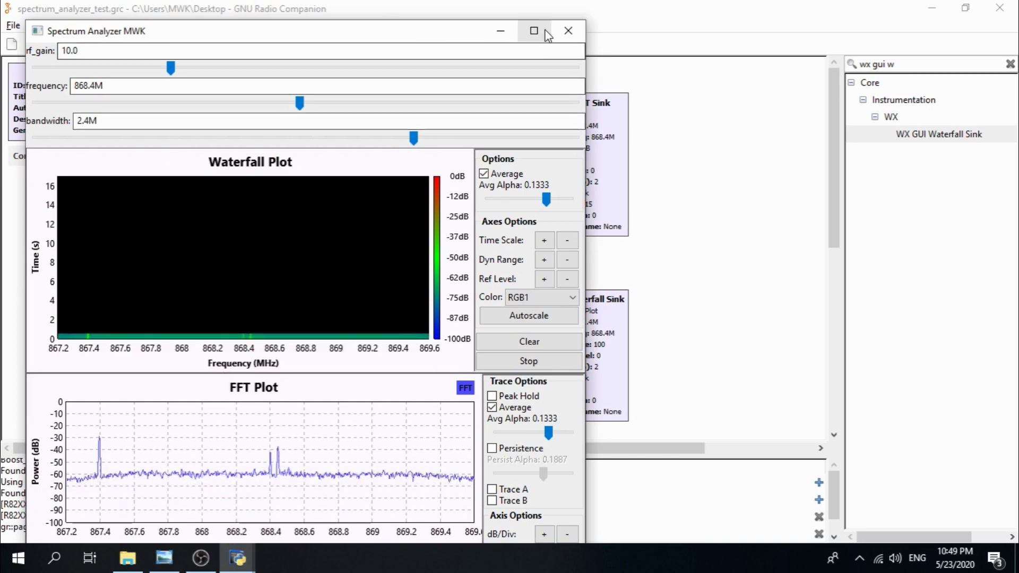
drag(414, 39, 517, 5)
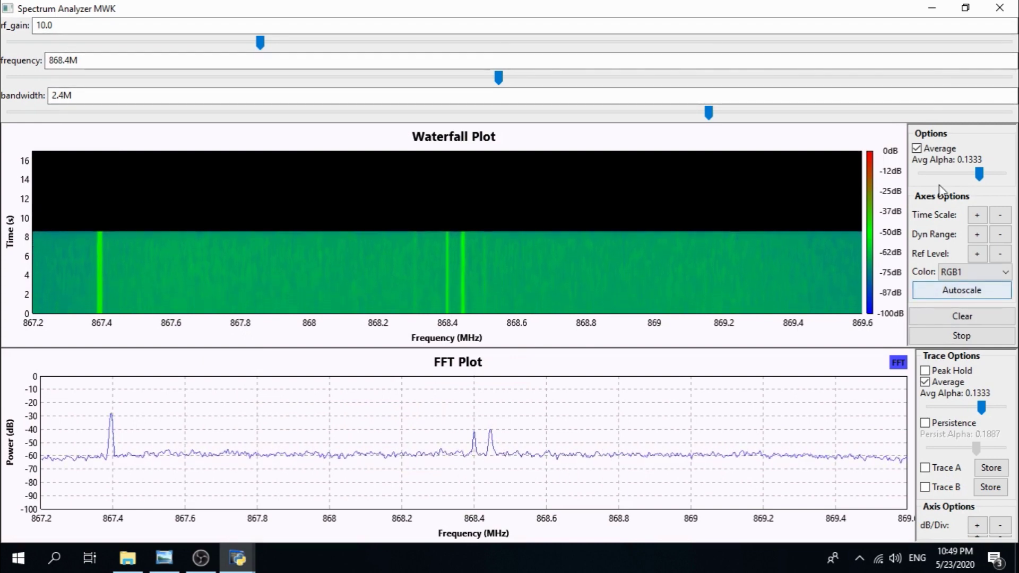
click(945, 289)
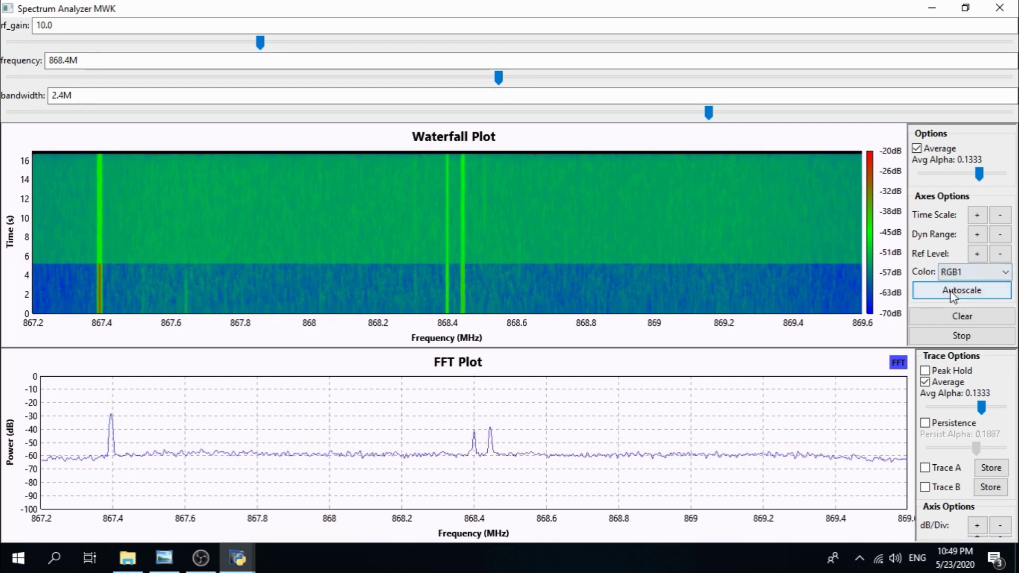
Raise the rf_gain gradually to 26.0, autoscaling the Waterfall Plot along the way at a gain of 22.0
click(360, 42)
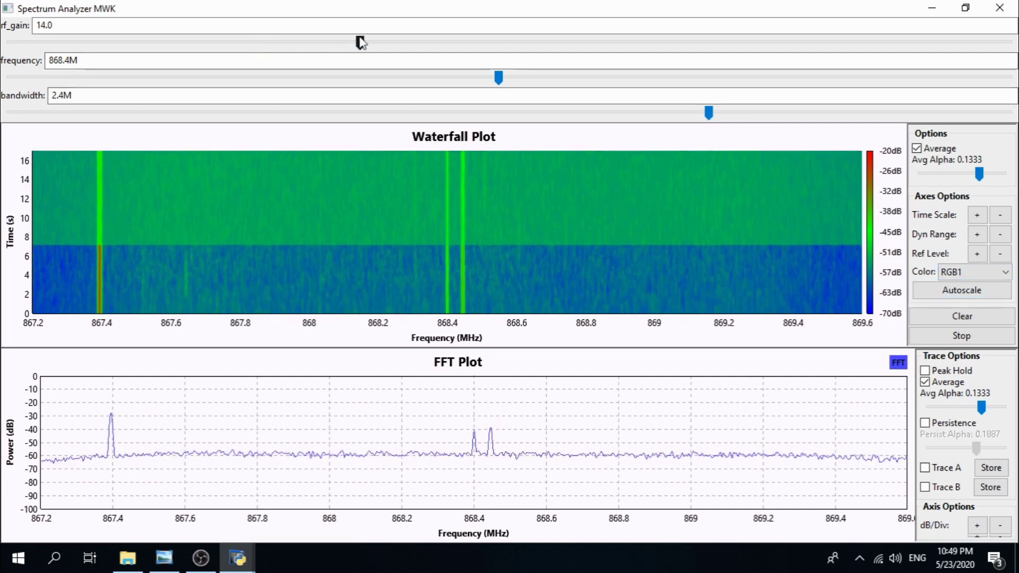
click(403, 42)
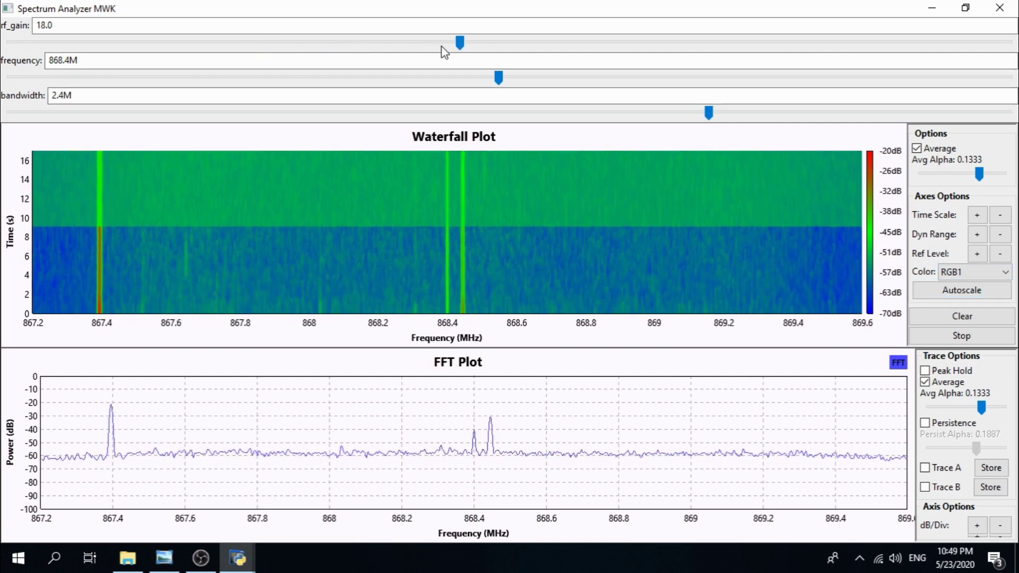
click(488, 42)
mouse_move(559, 43)
mouse_down()
mouse_move(500, 43)
mouse_move(569, 47)
mouse_up()
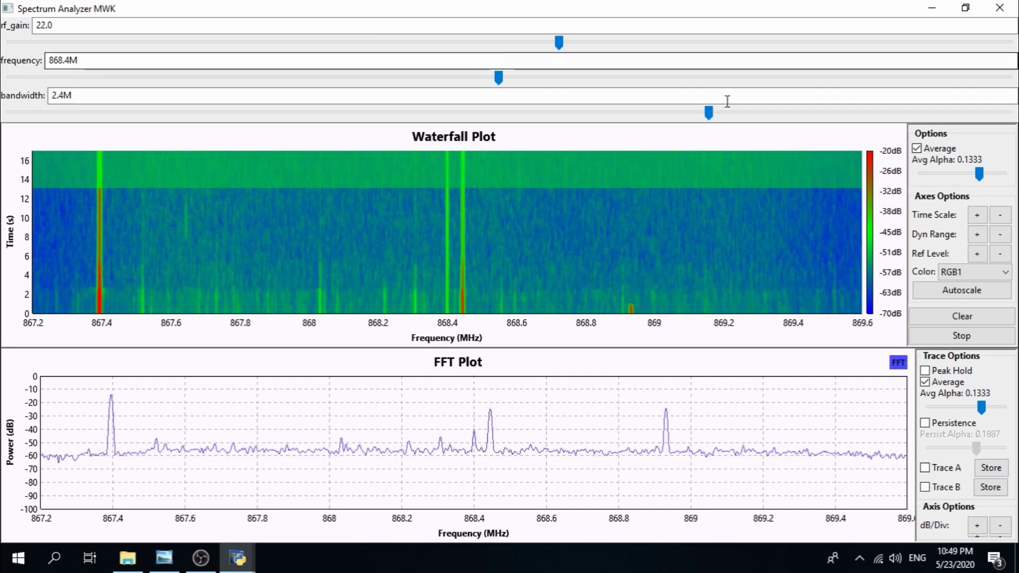
click(959, 292)
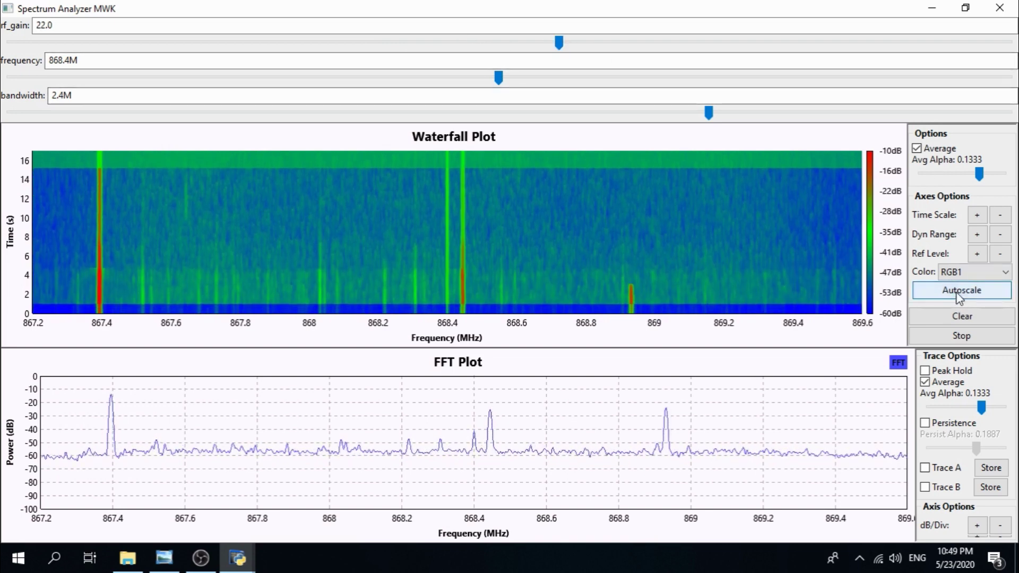
click(589, 44)
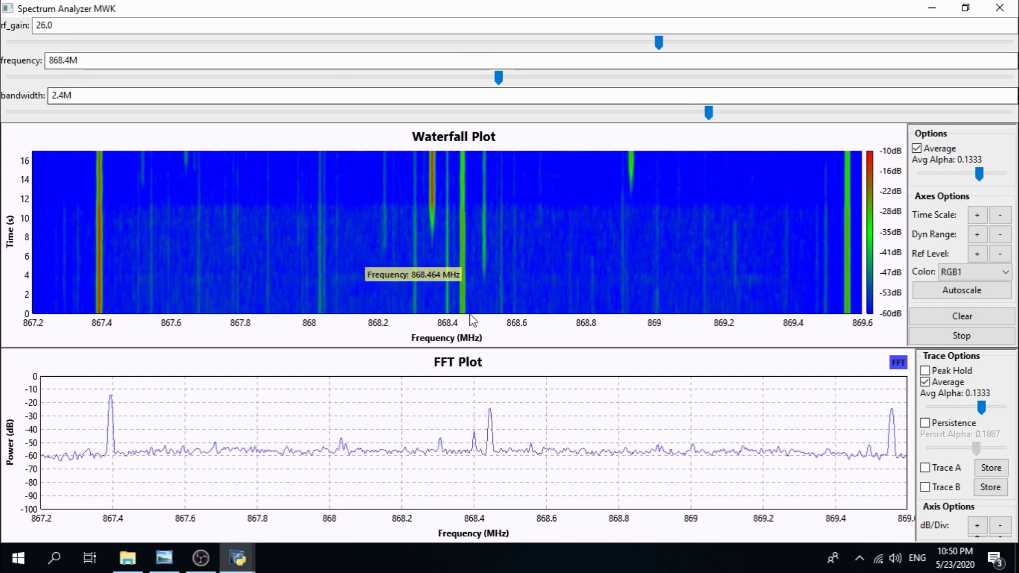
Set the receive frequency to 99M
click(69, 60)
drag(69, 60, 48, 59)
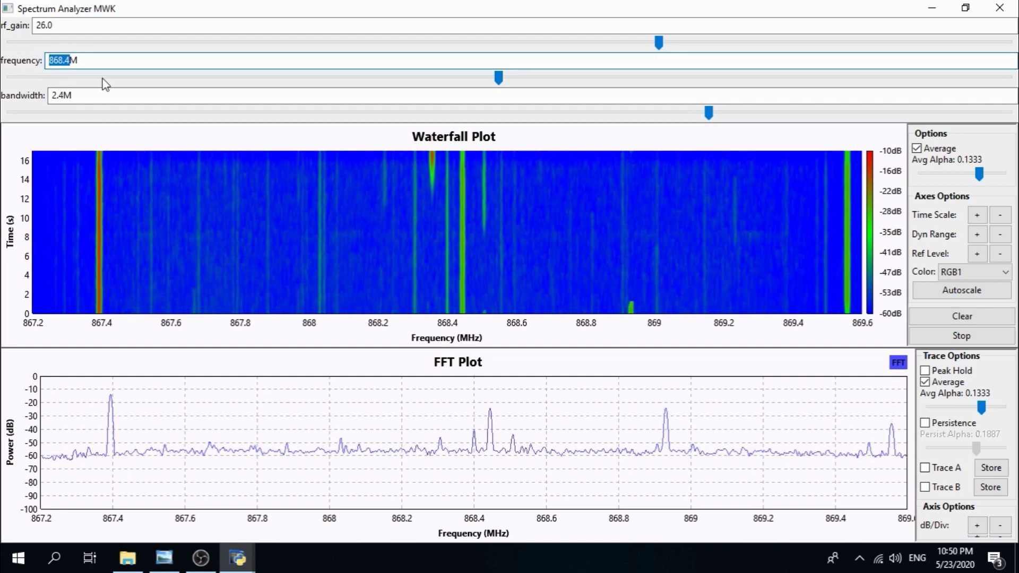
text(99M)
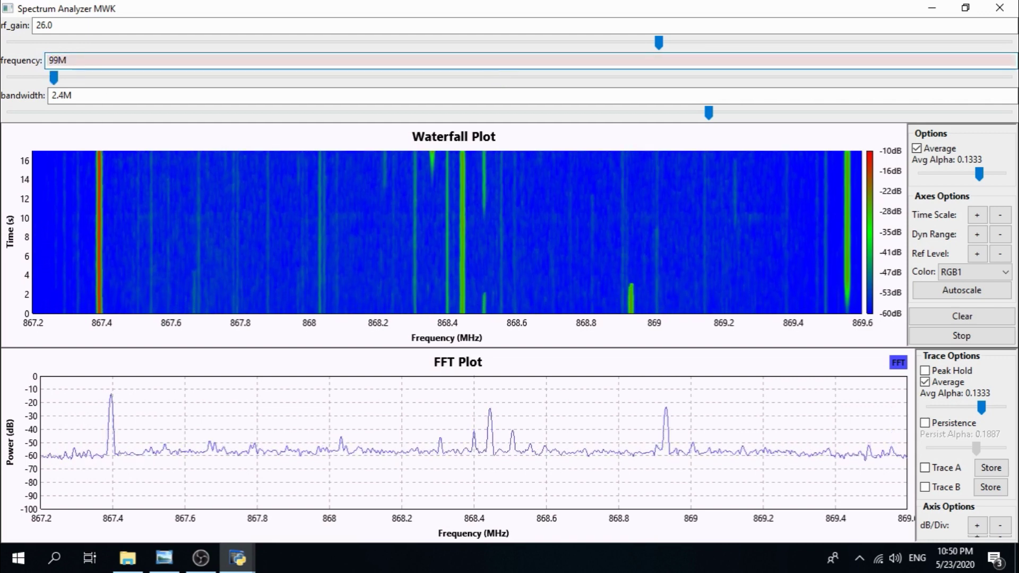
key(Return)
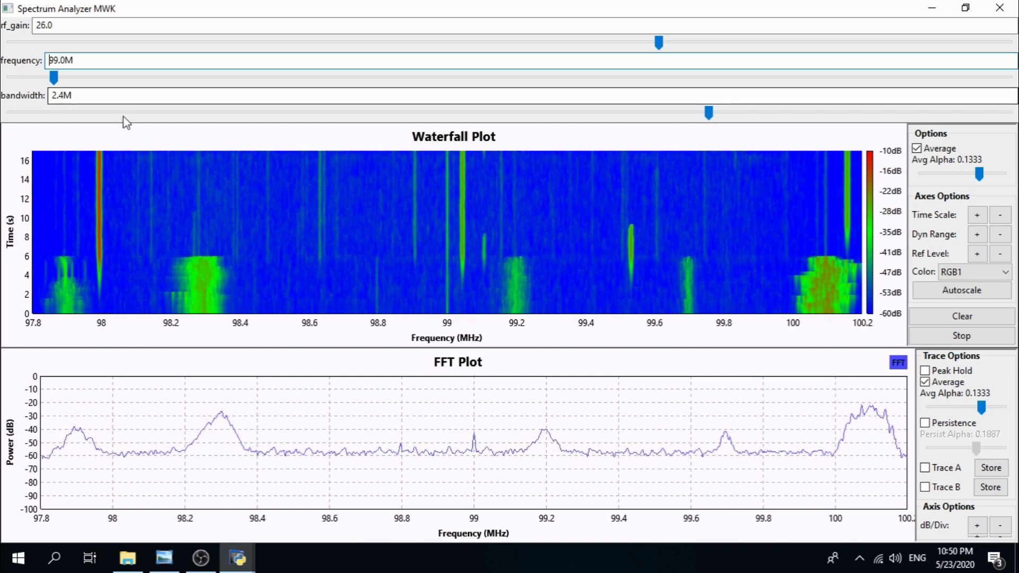
Raise the bandwidth stepwise through 2.8M to the maximum of 3.0M
click(761, 112)
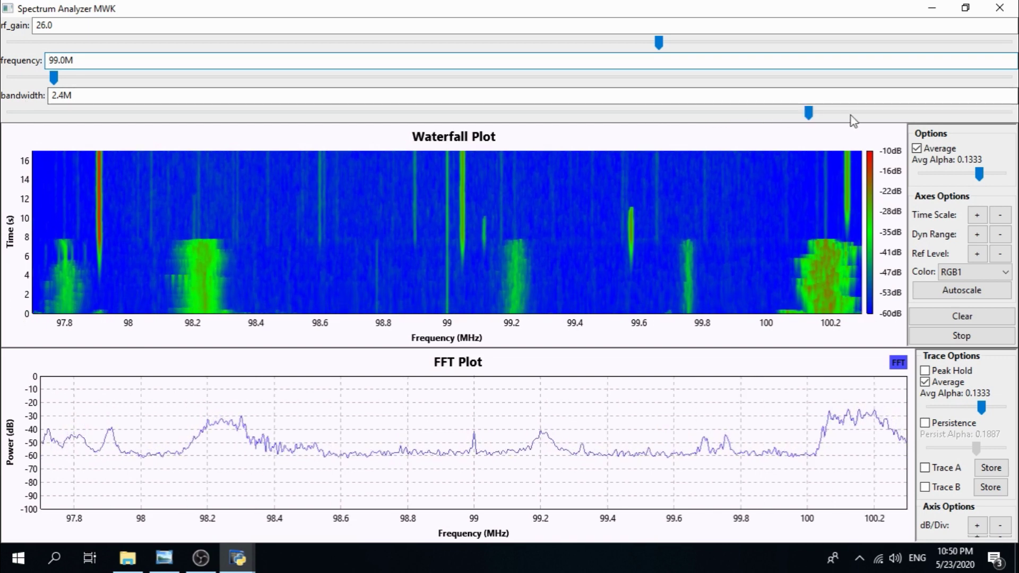
click(938, 109)
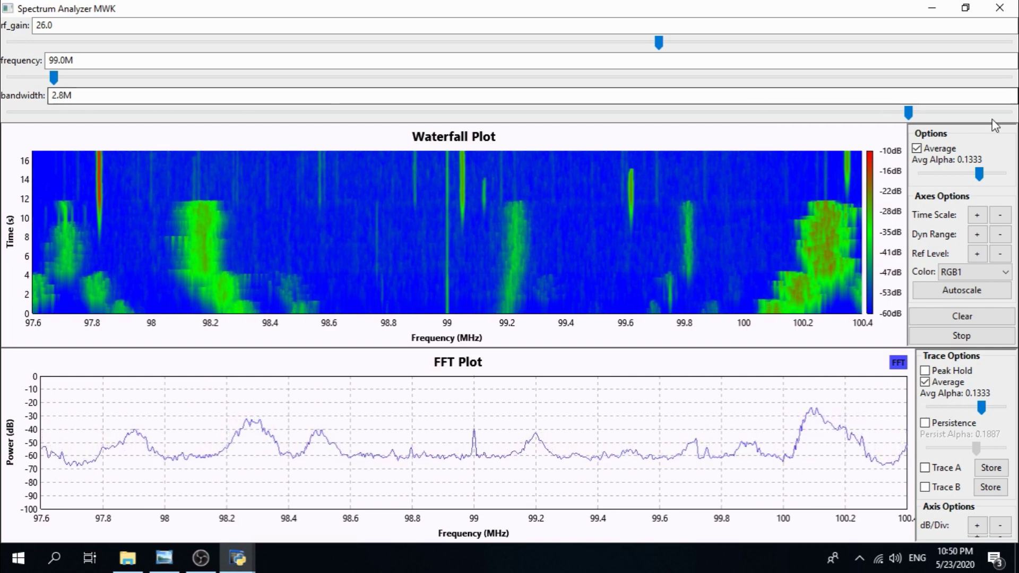
click(930, 112)
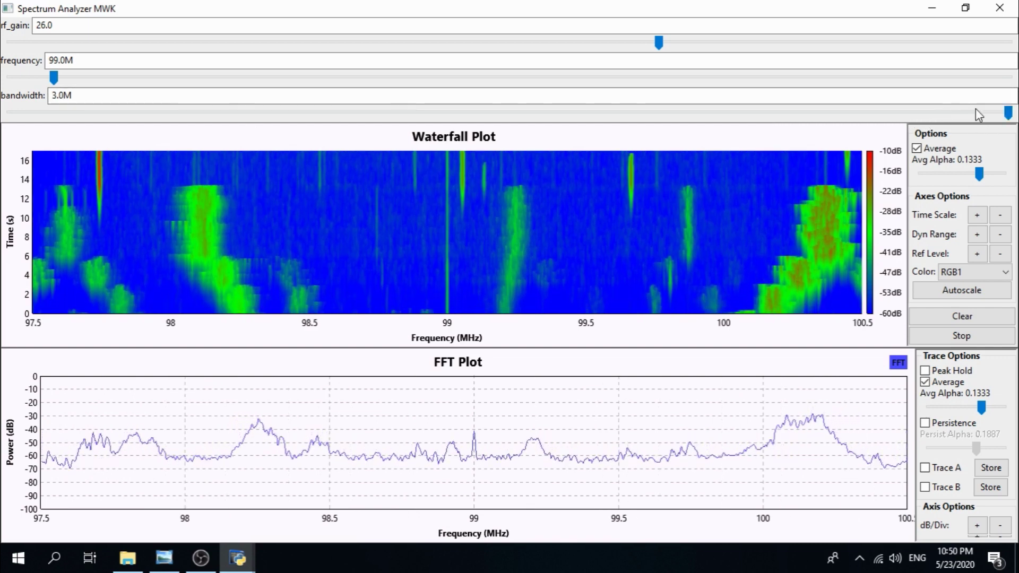
Reduce the bandwidth to 2.0M while keeping the frequency at 99.0M
click(31, 111)
click(150, 111)
click(148, 112)
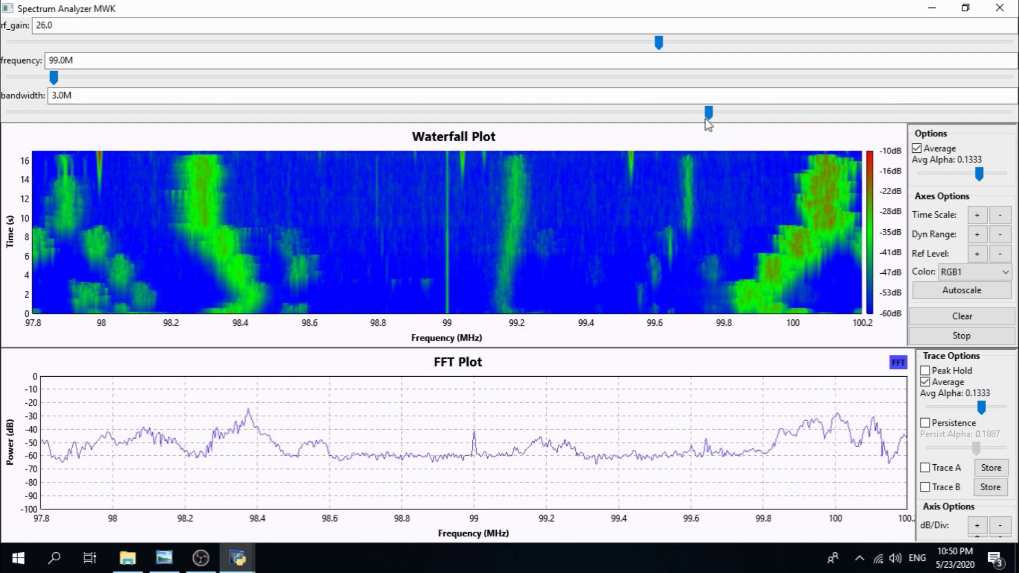
click(690, 115)
click(446, 116)
click(440, 115)
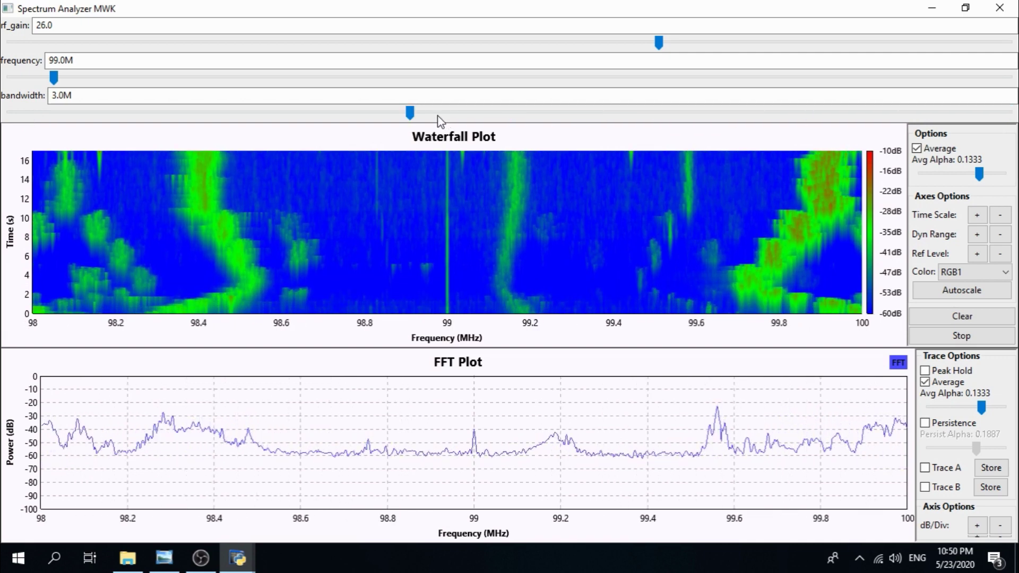
key(Right)
key(Right)
click(399, 114)
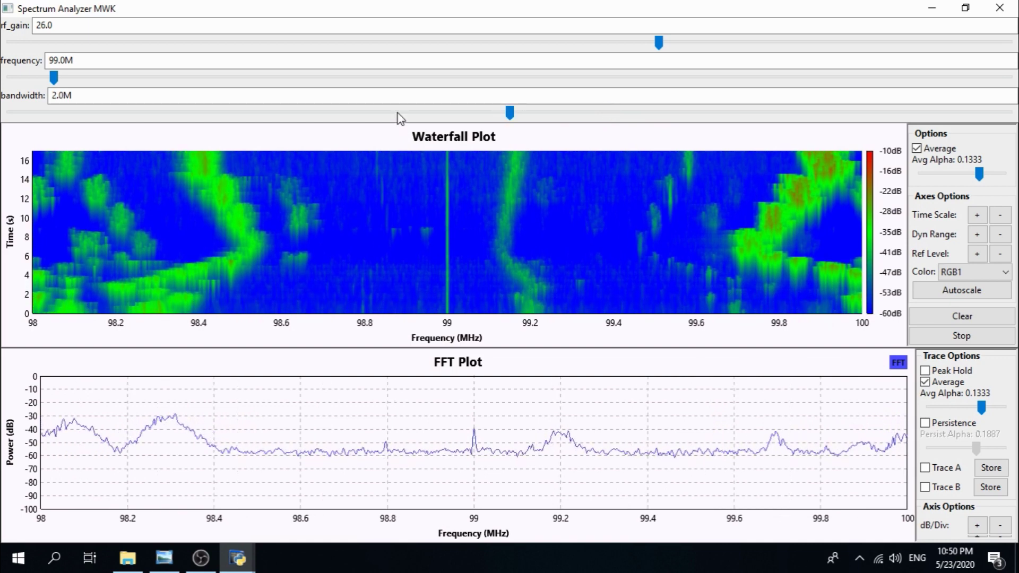
Lower the frequency to its 25.0M minimum and close the running Spectrum Analyzer MWK window
drag(55, 77, 128, 80)
click(53, 78)
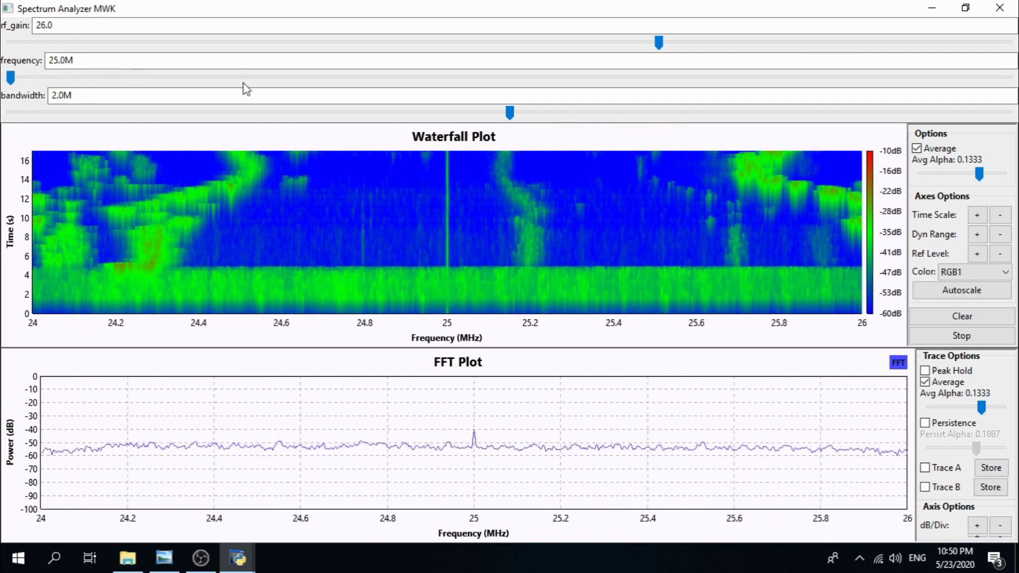
click(1001, 9)
Run the flowgraph again and autoscale the Waterfall Plot in the maximized analyzer window
click(355, 43)
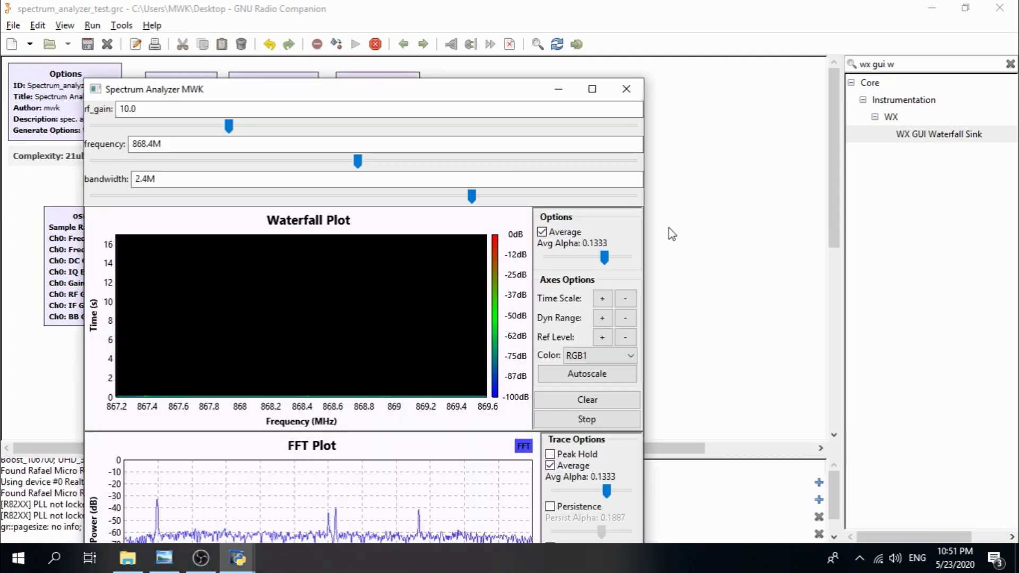
click(593, 88)
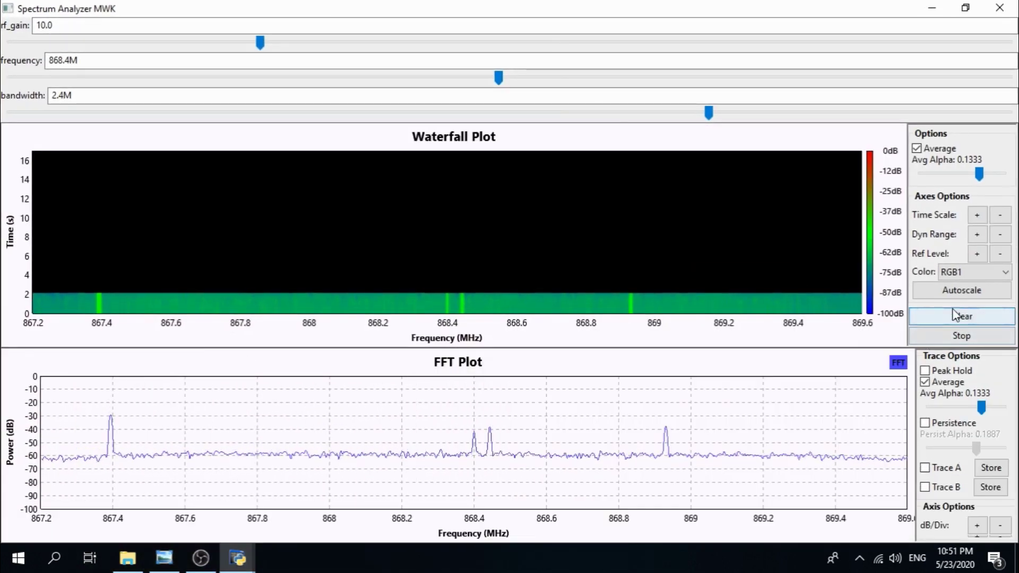
click(916, 296)
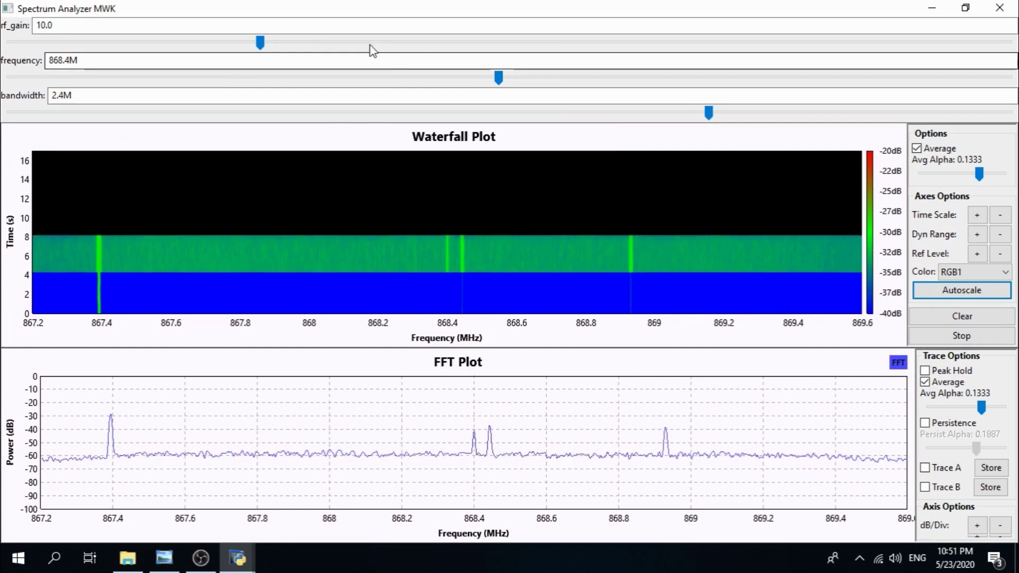
Increase the rf_gain of the restarted analyzer through 18.0 to 26.0
click(458, 42)
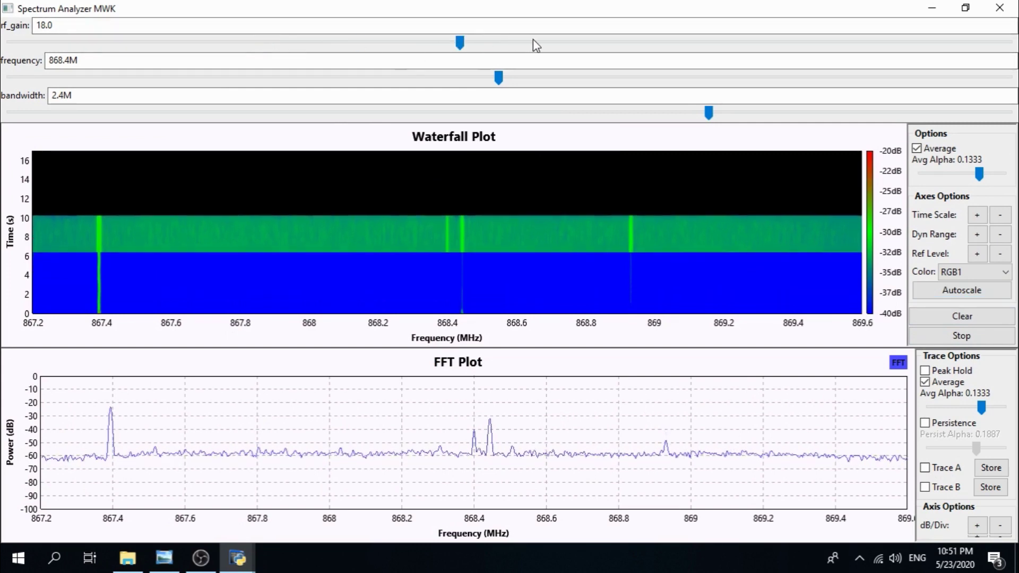
click(584, 42)
click(624, 43)
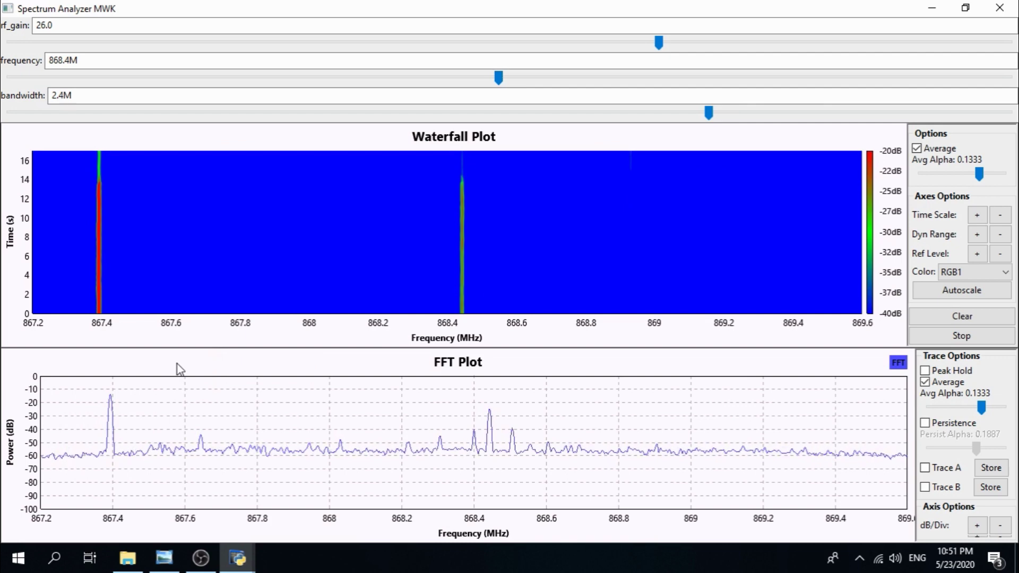
Close the running spectrum analyzer and exit GNU Radio Companion to return to the Windows desktop
key(alt+F4)
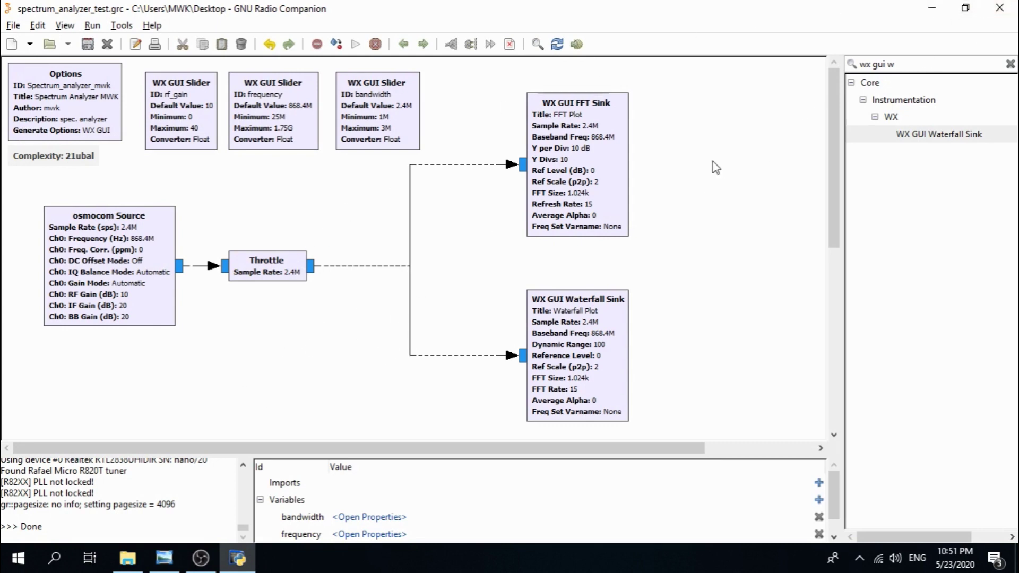
click(988, 6)
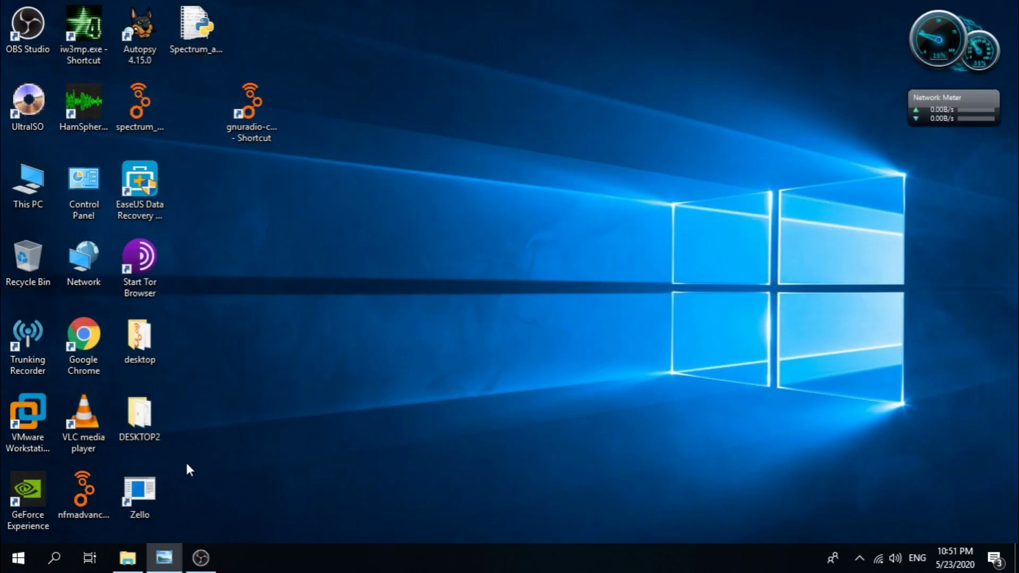
mouse_move(199, 562)
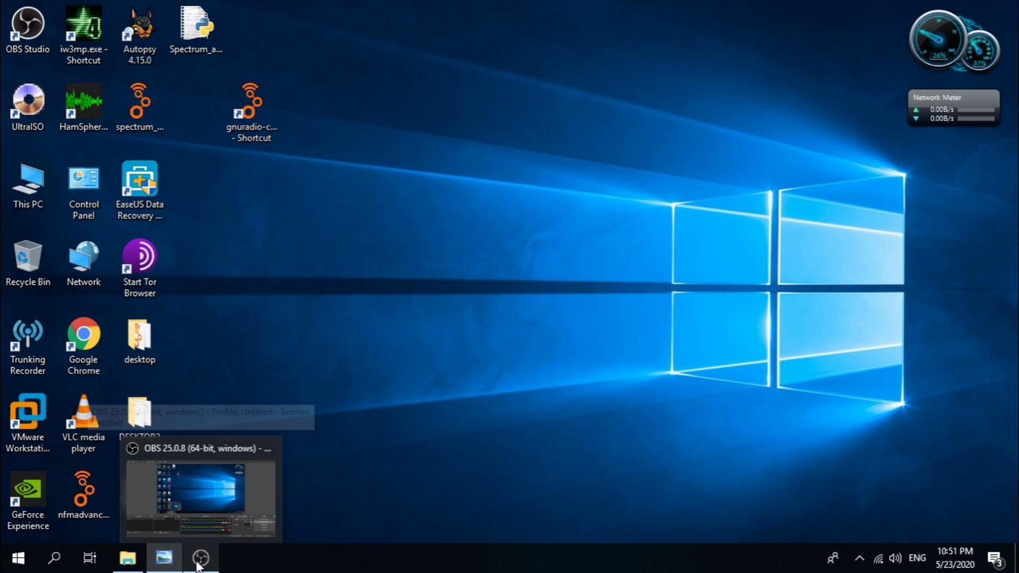